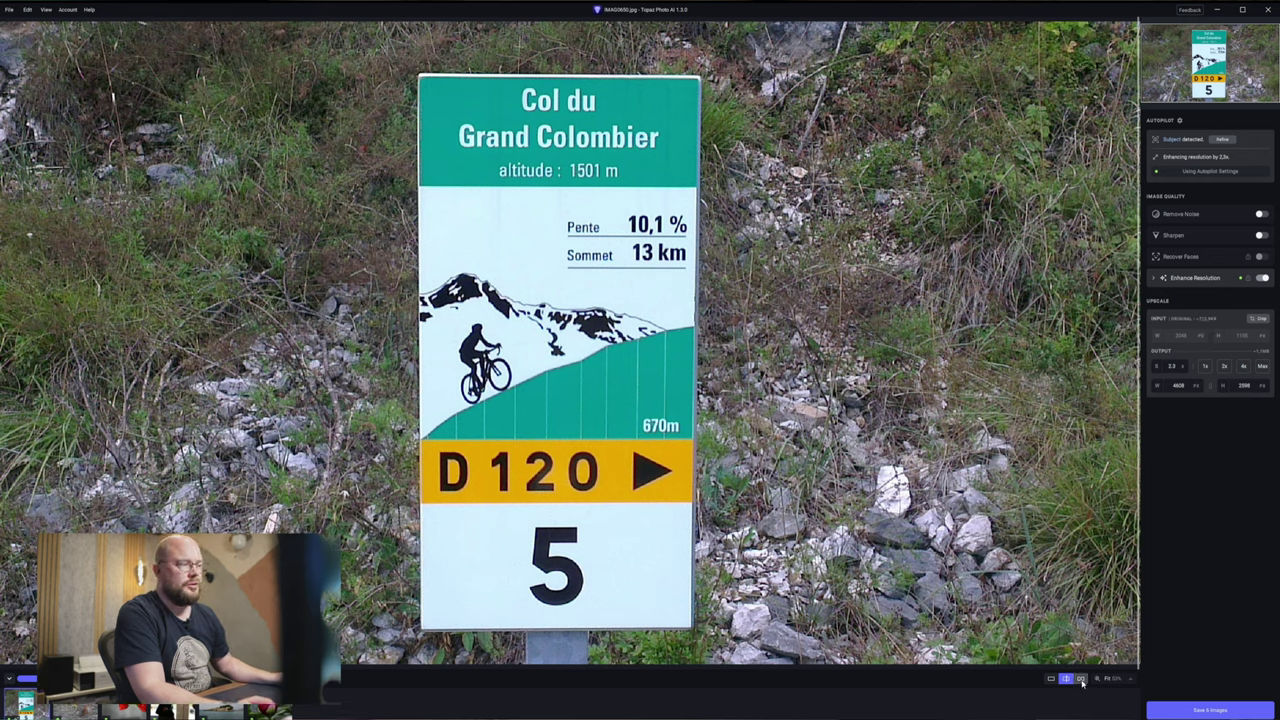
# Compare the sign photo in side-by-side and single view, alternating original and enhanced image, and return to the split view.
pyautogui.click(1081, 679)
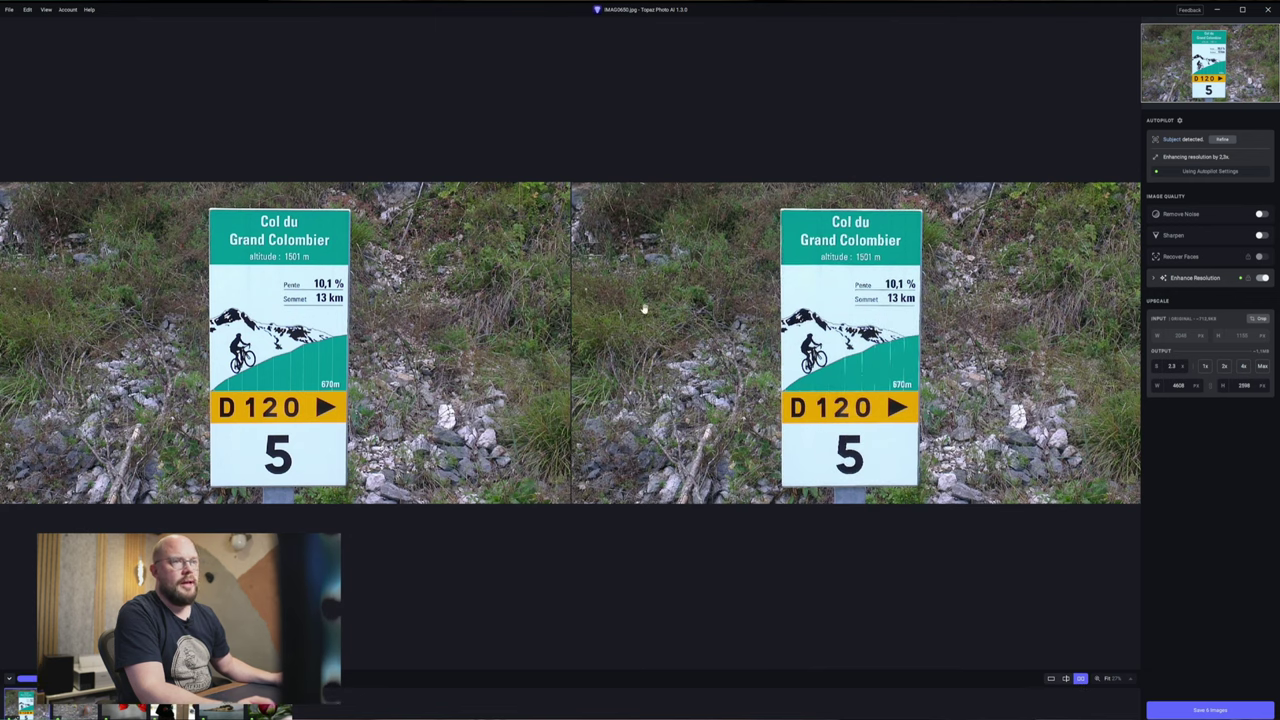
pyautogui.click(1065, 679)
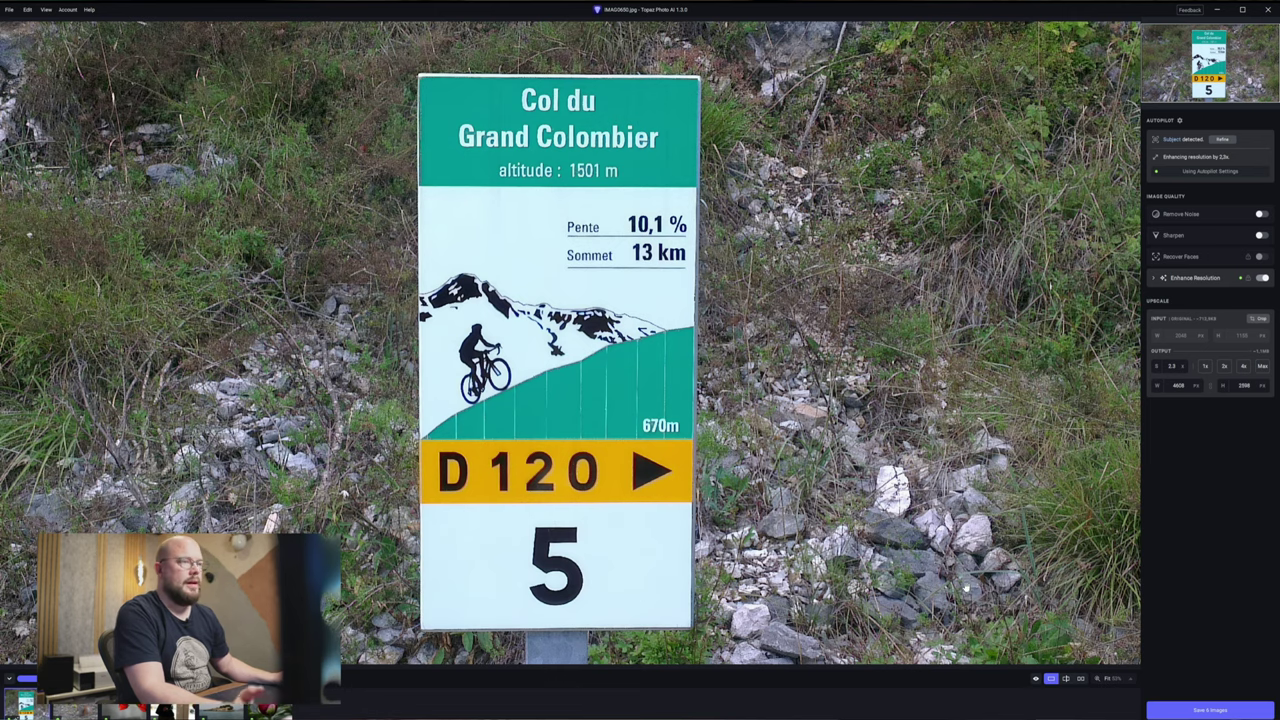
pyautogui.click(1037, 680)
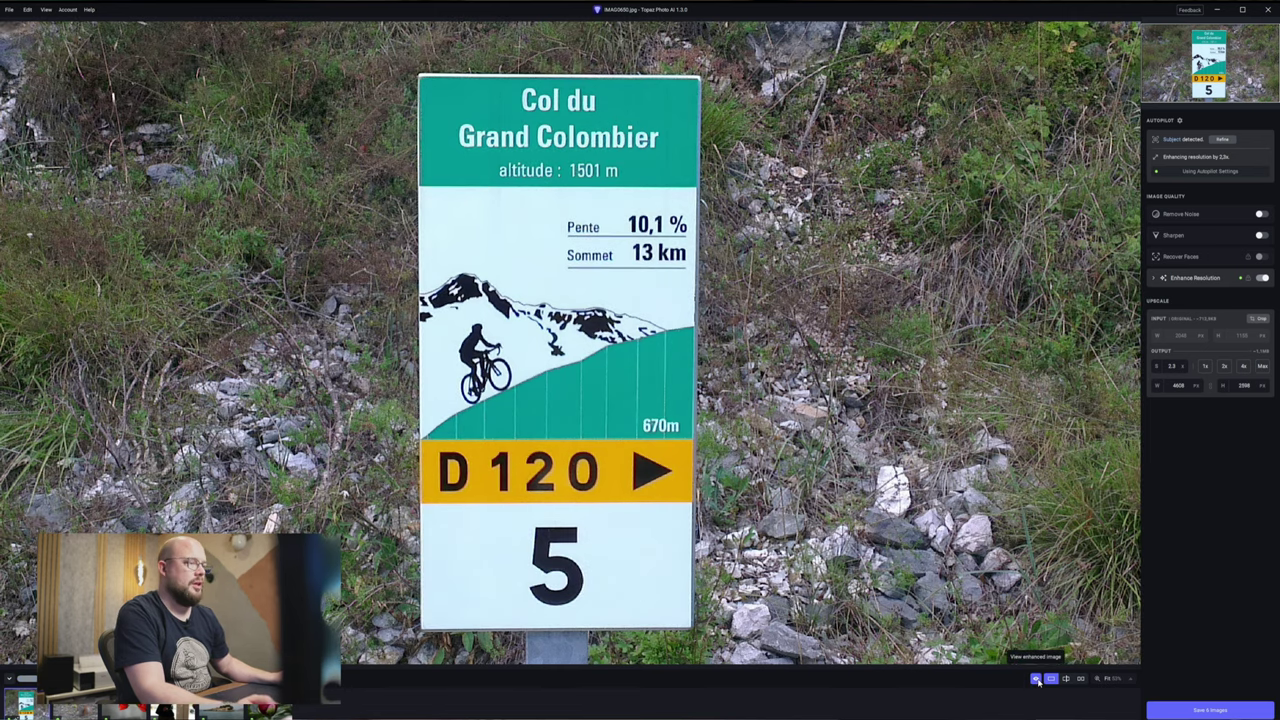
pyautogui.click(1037, 680)
pyautogui.click(1037, 680)
pyautogui.click(1037, 680)
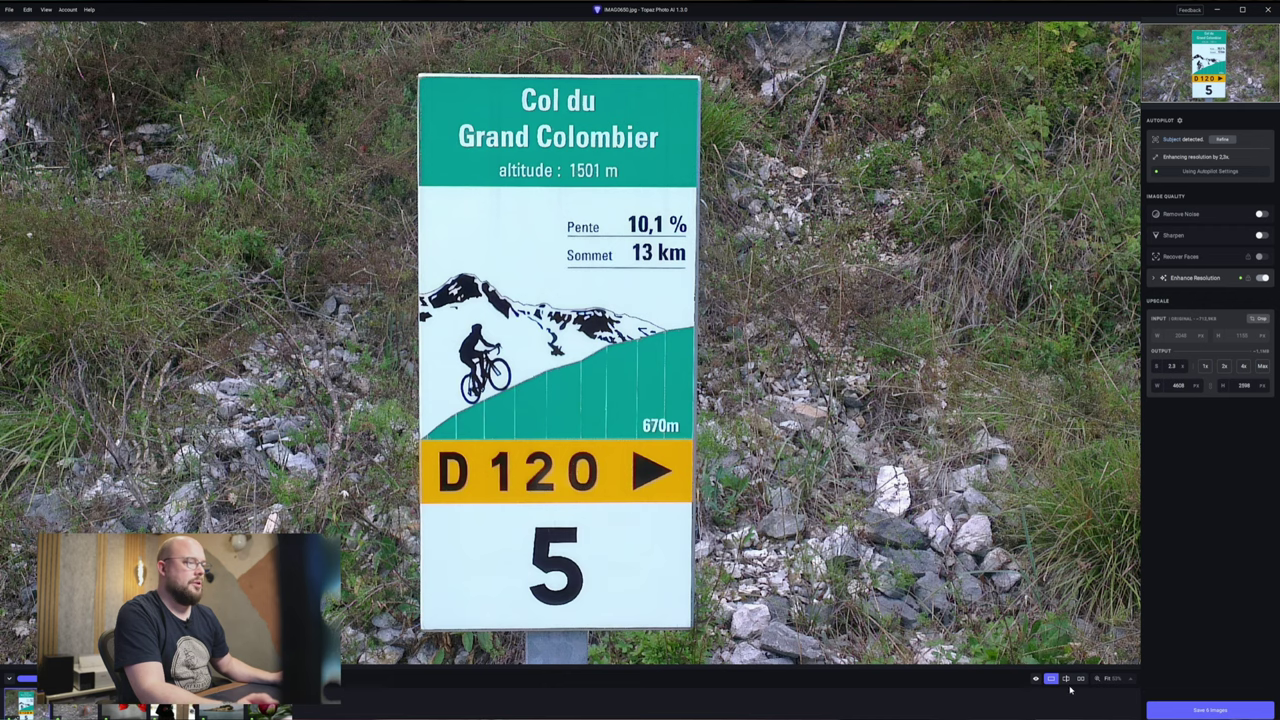
pyautogui.click(1066, 679)
# Examine the sign's mountain drawing and lettering up close, moving the split divider to compare original and enhanced detail.
pyautogui.moveTo(826, 340); pyautogui.dragTo(1120, 350)
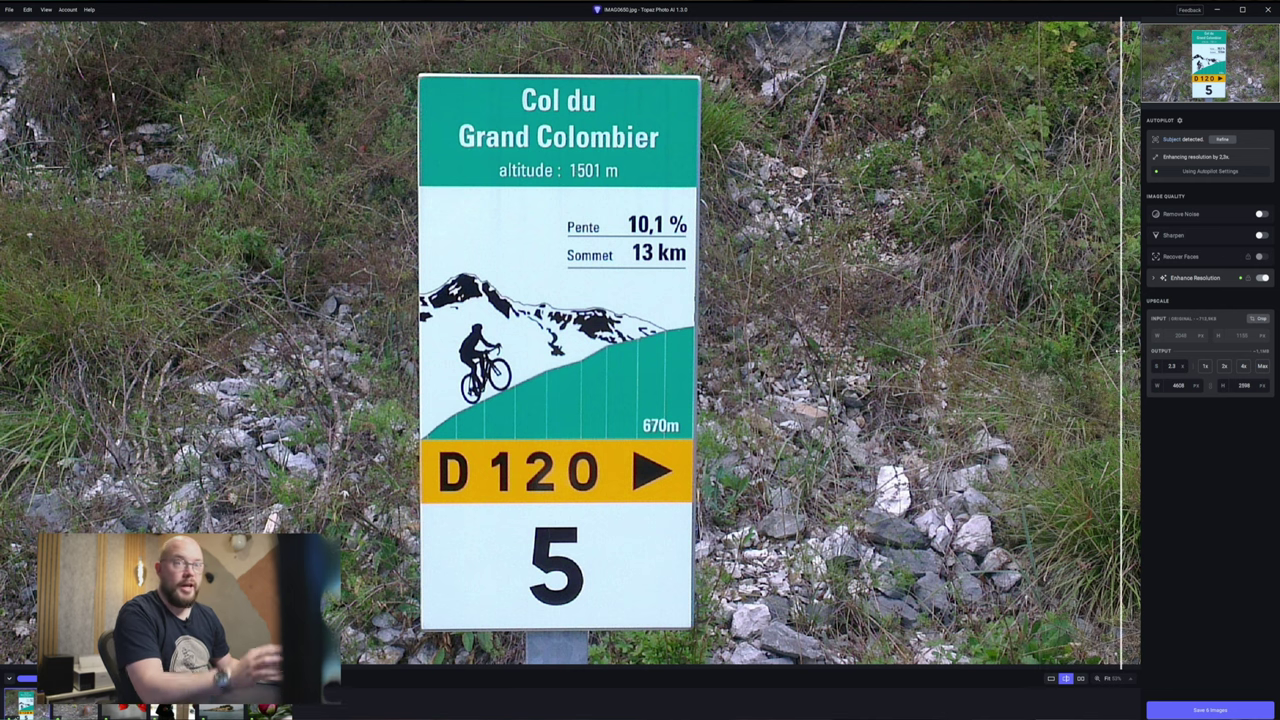
pyautogui.moveTo(1120, 350); pyautogui.dragTo(2, 320)
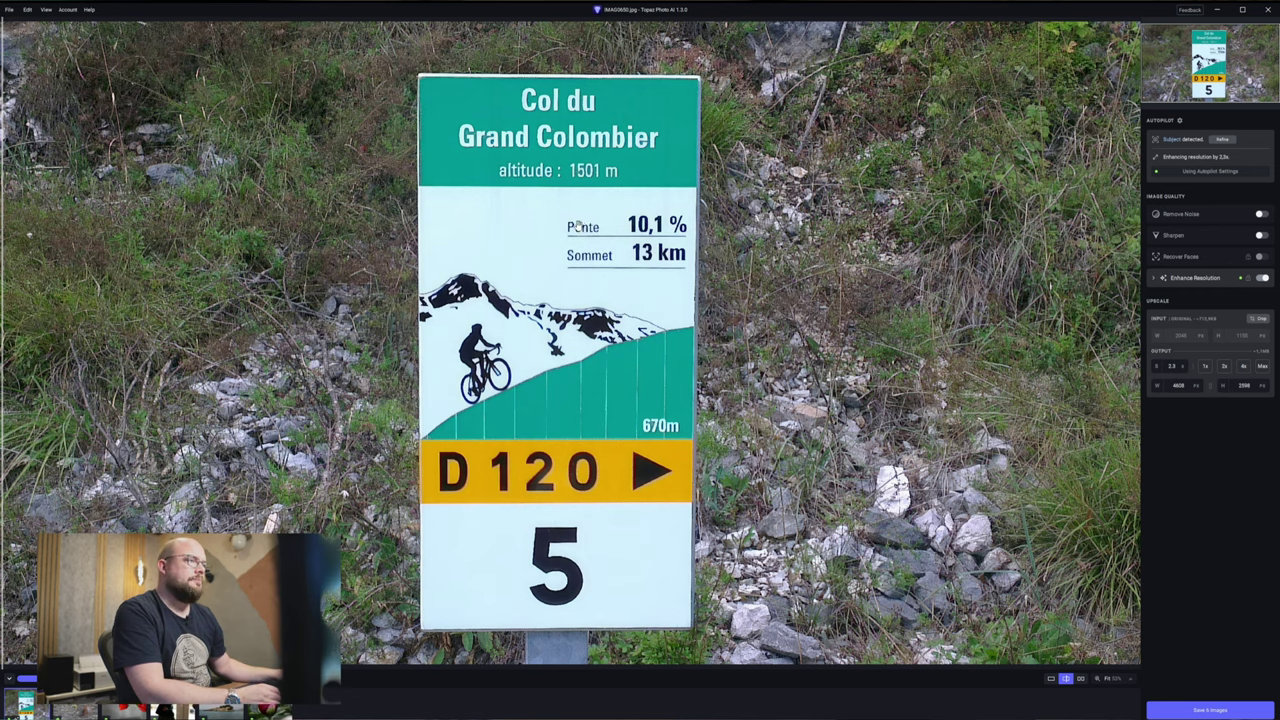
pyautogui.hotkey('ctrl', '+')
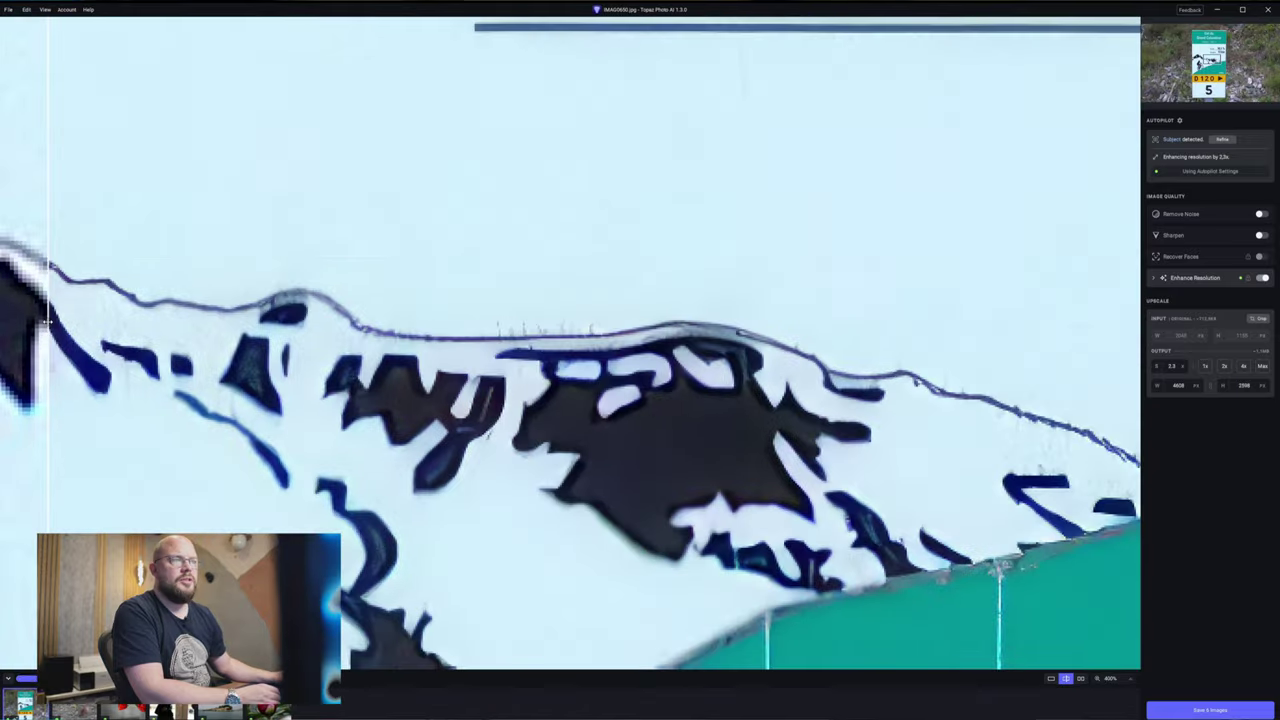
pyautogui.moveTo(47, 320); pyautogui.dragTo(262, 338)
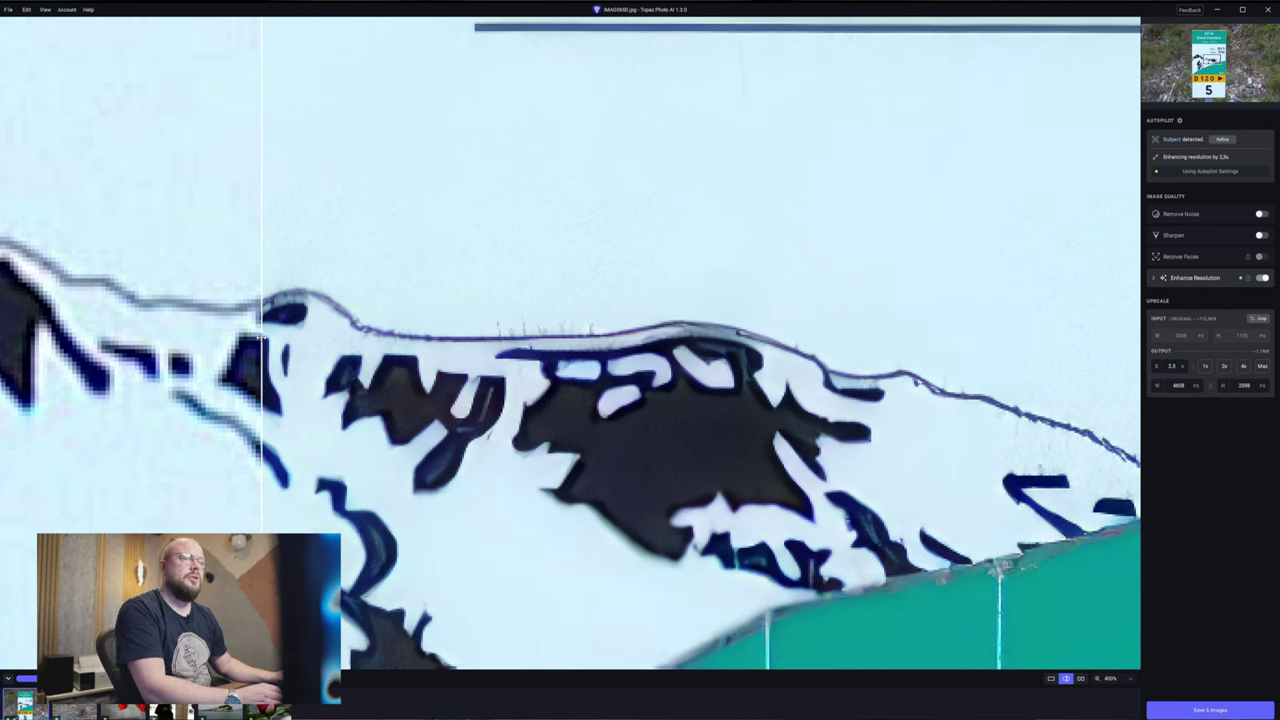
pyautogui.moveTo(262, 338); pyautogui.dragTo(520, 355)
pyautogui.scroll(-2, 721, 281)
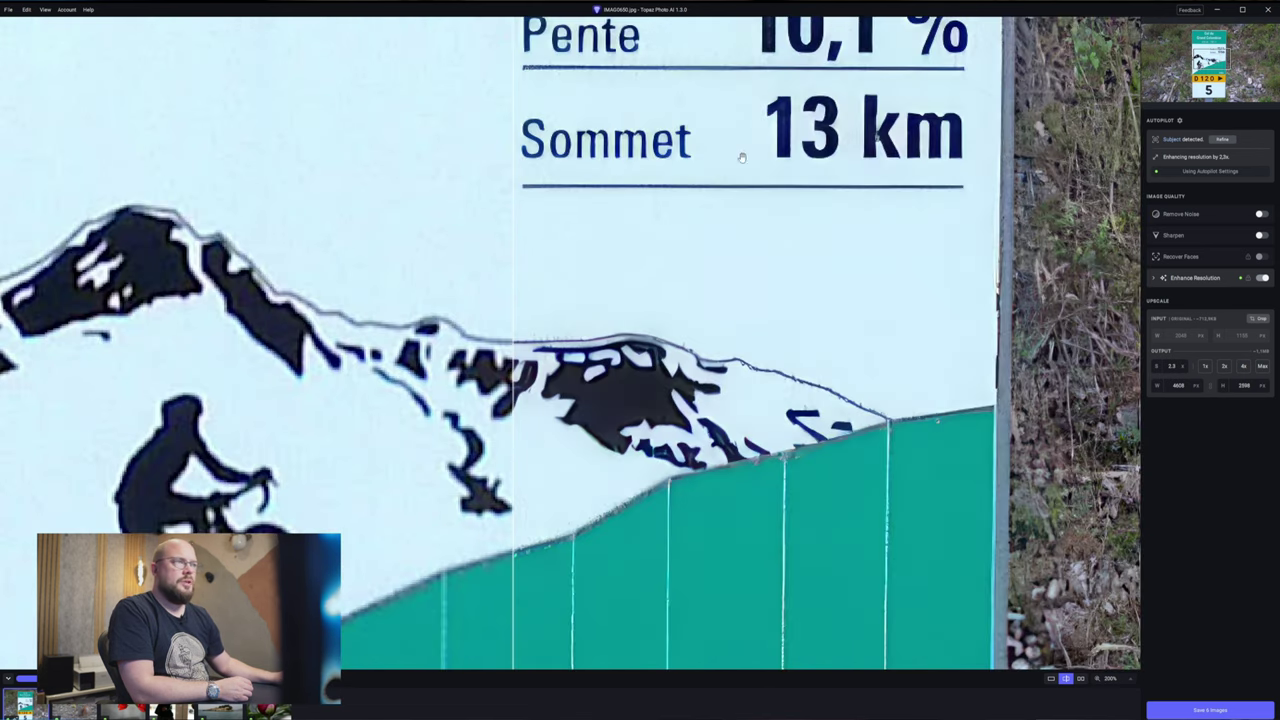
pyautogui.scroll(5, 768, 251)
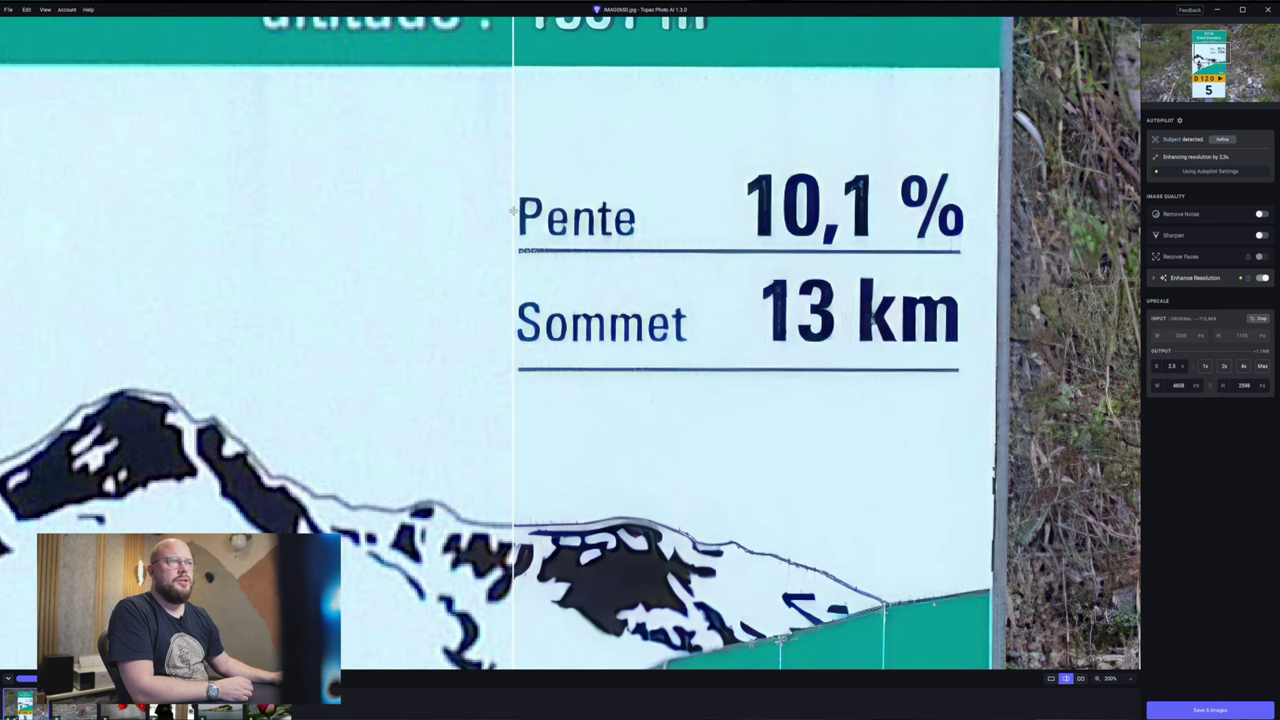
pyautogui.moveTo(513, 224); pyautogui.dragTo(648, 254)
# Try Standard sharpening on the sign photo, compare the Pente and Sommet lettering up close, and switch the sharpening off.
pyautogui.click(1261, 236)
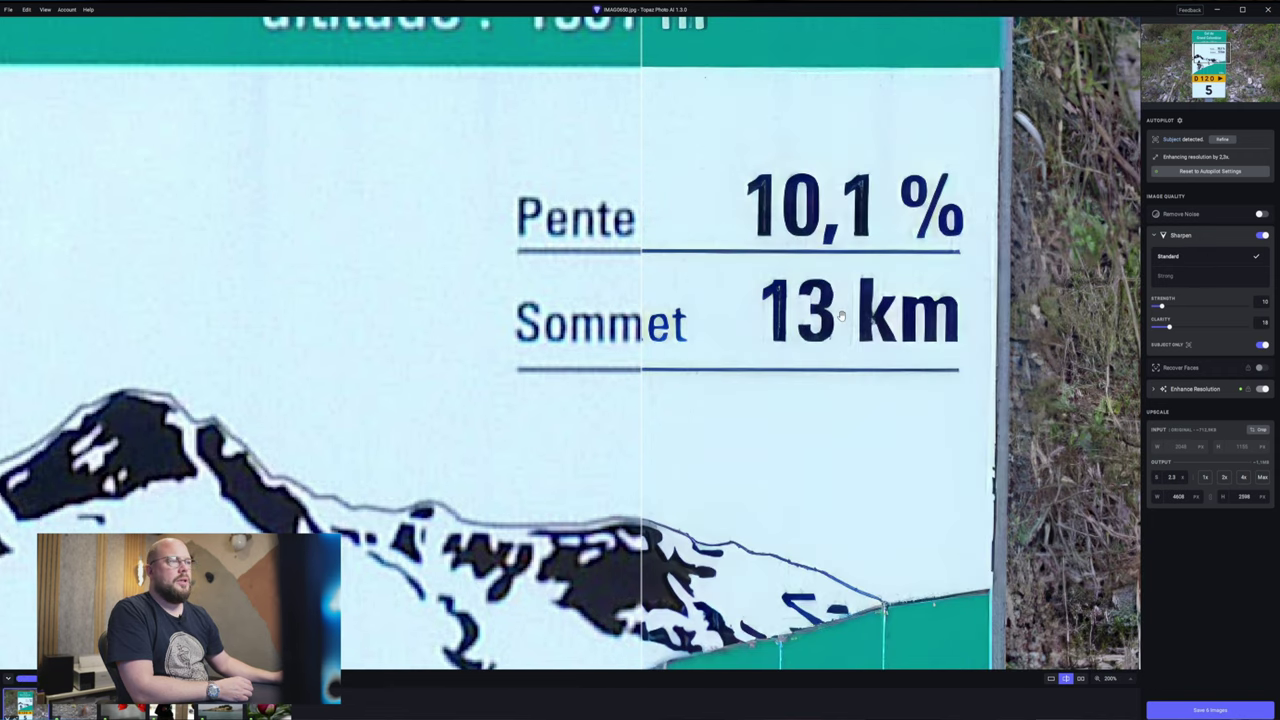
pyautogui.scroll(2, 716, 290)
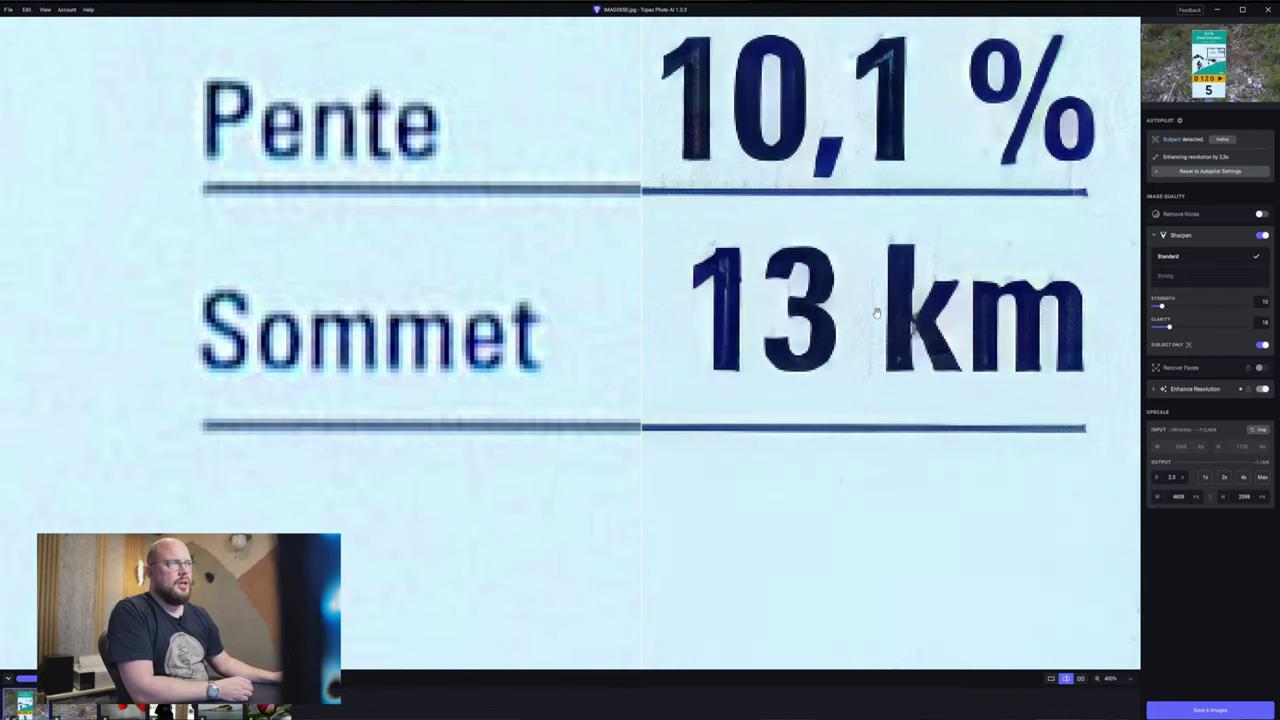
pyautogui.scroll(-2, 800, 270)
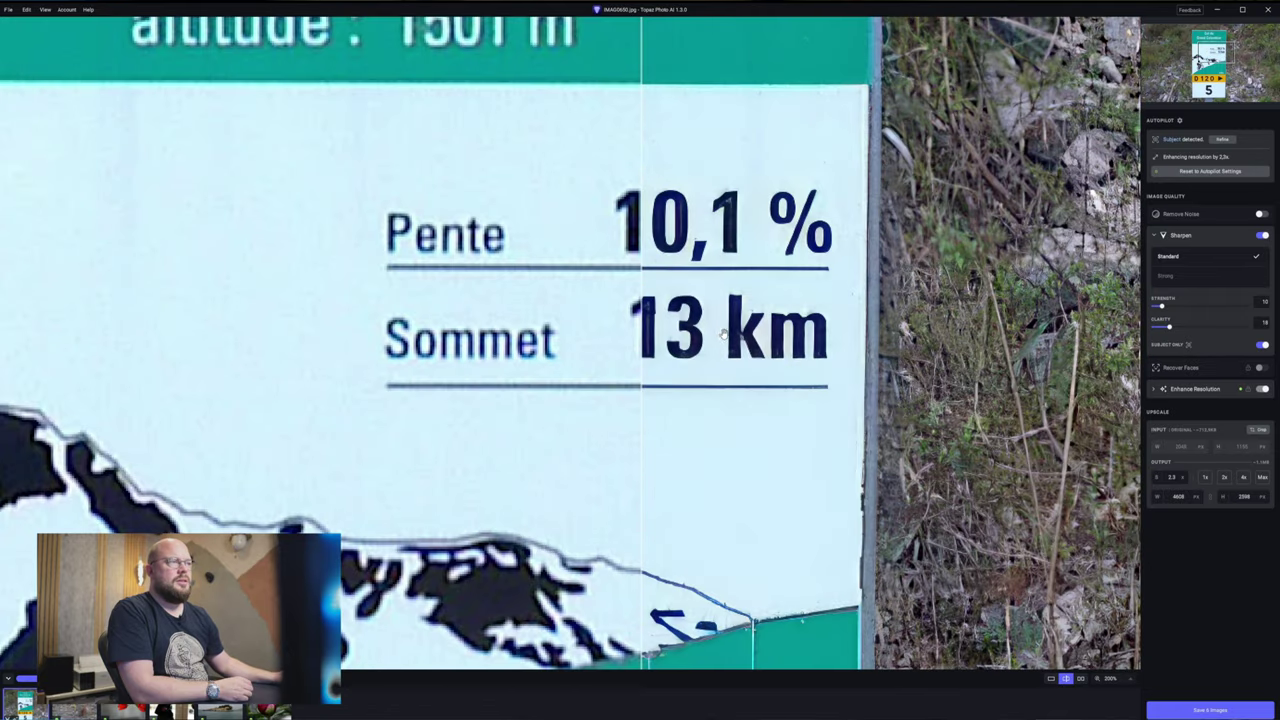
pyautogui.moveTo(722, 334); pyautogui.dragTo(756, 336)
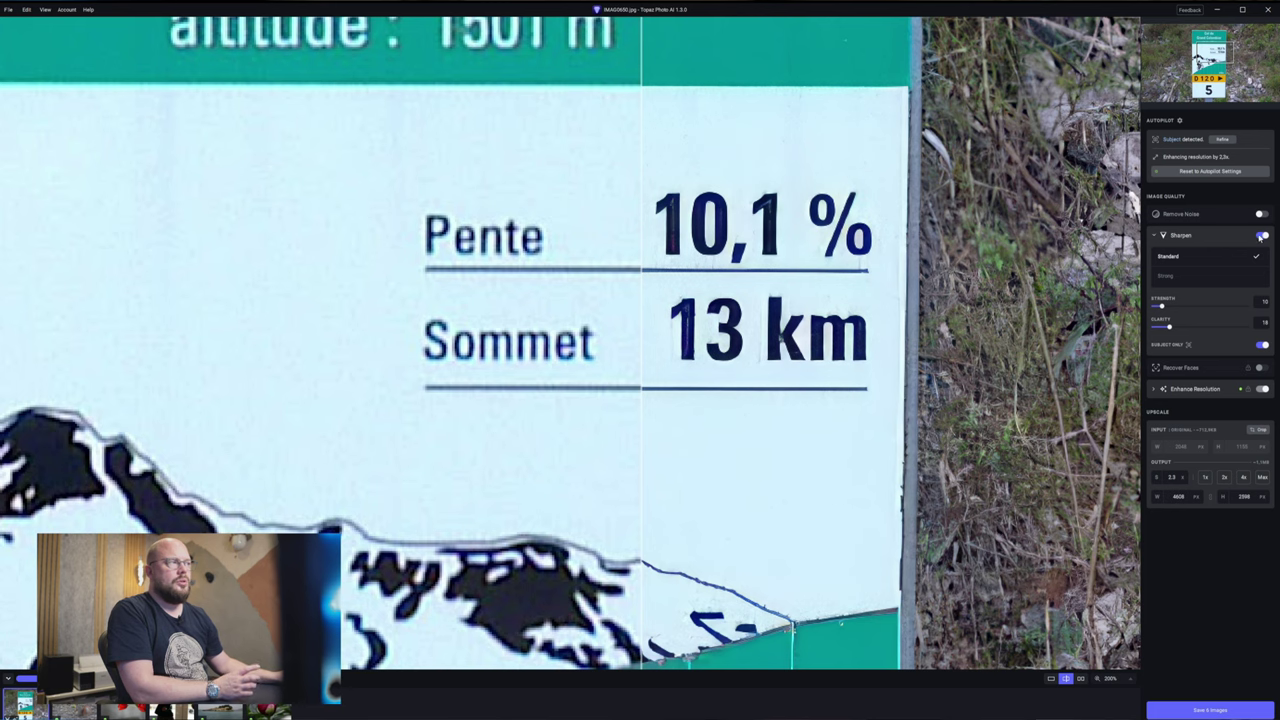
pyautogui.moveTo(714, 434); pyautogui.dragTo(858, 382)
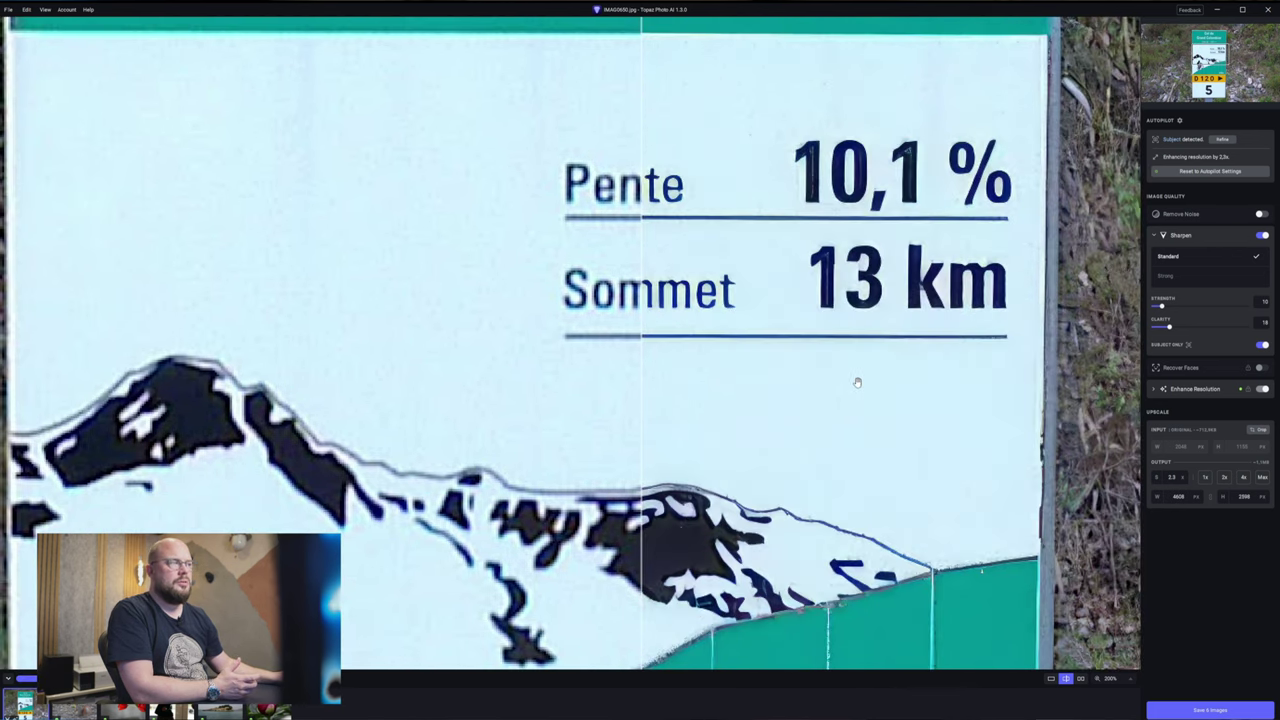
pyautogui.click(1264, 237)
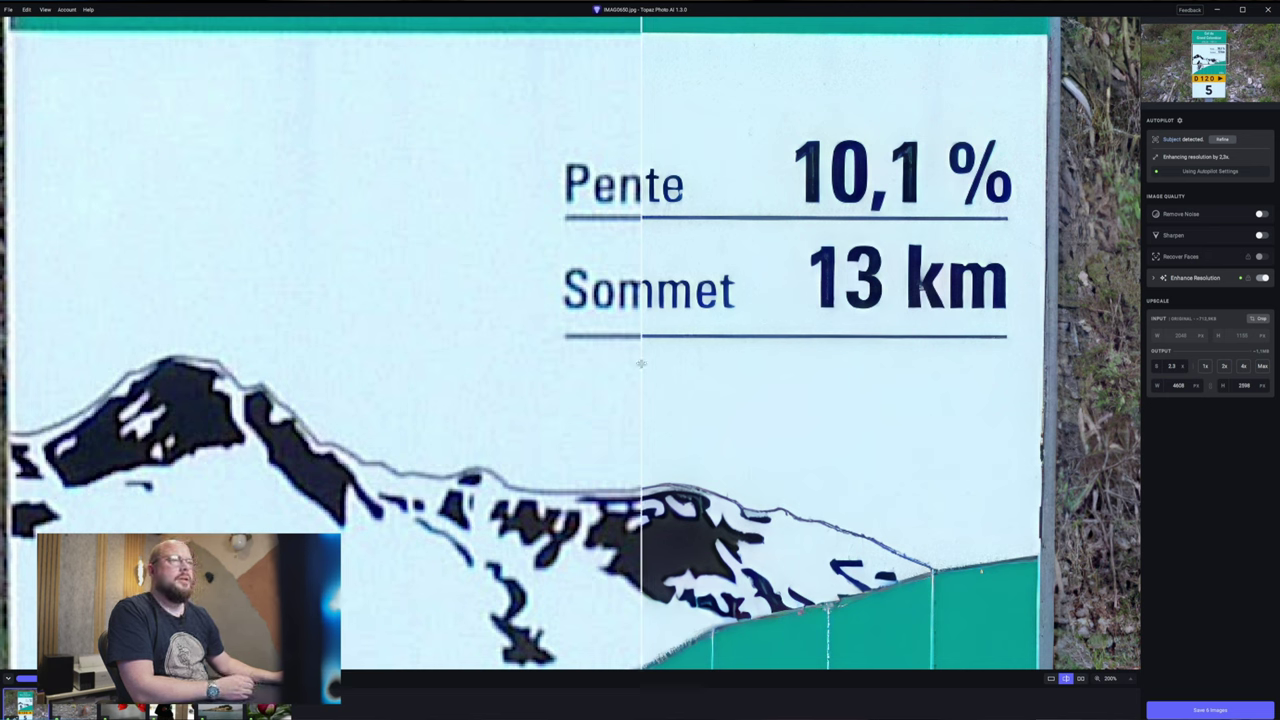
# Set the sign photo's upscale output to Max and compare the enlarged lettering and whole sign with the original.
pyautogui.click(1262, 368)
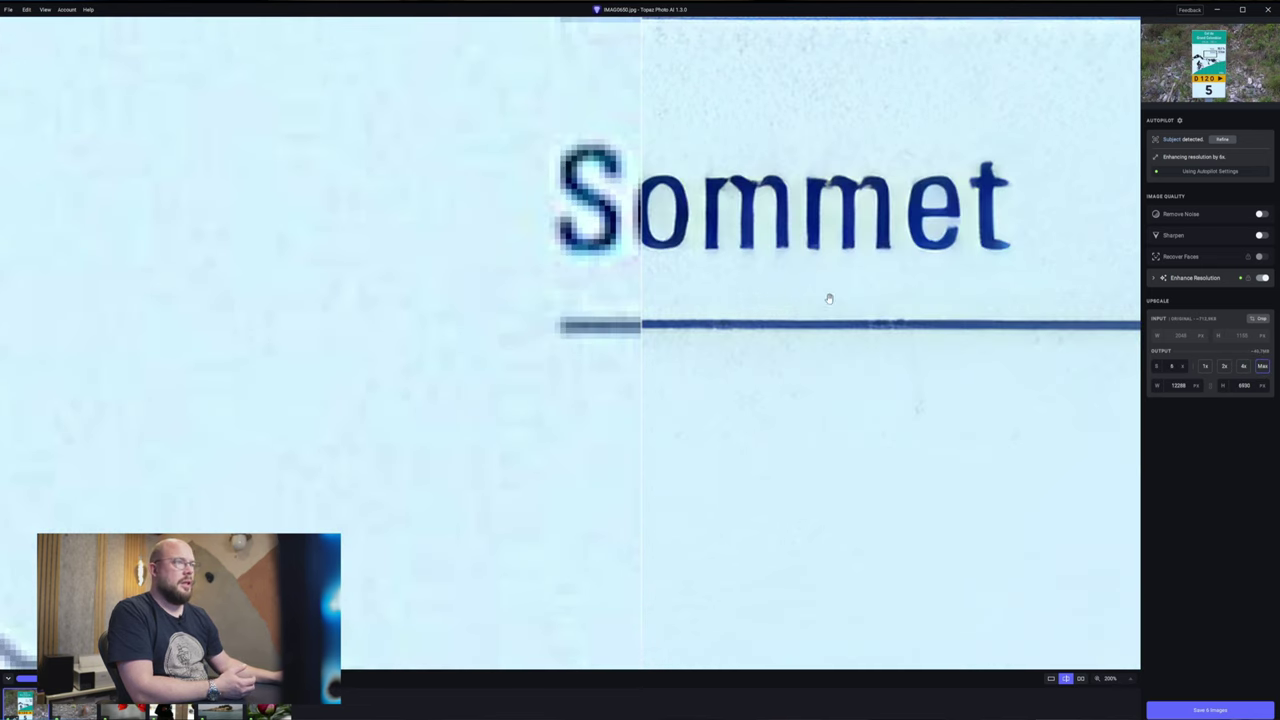
pyautogui.scroll(-3, 700, 295)
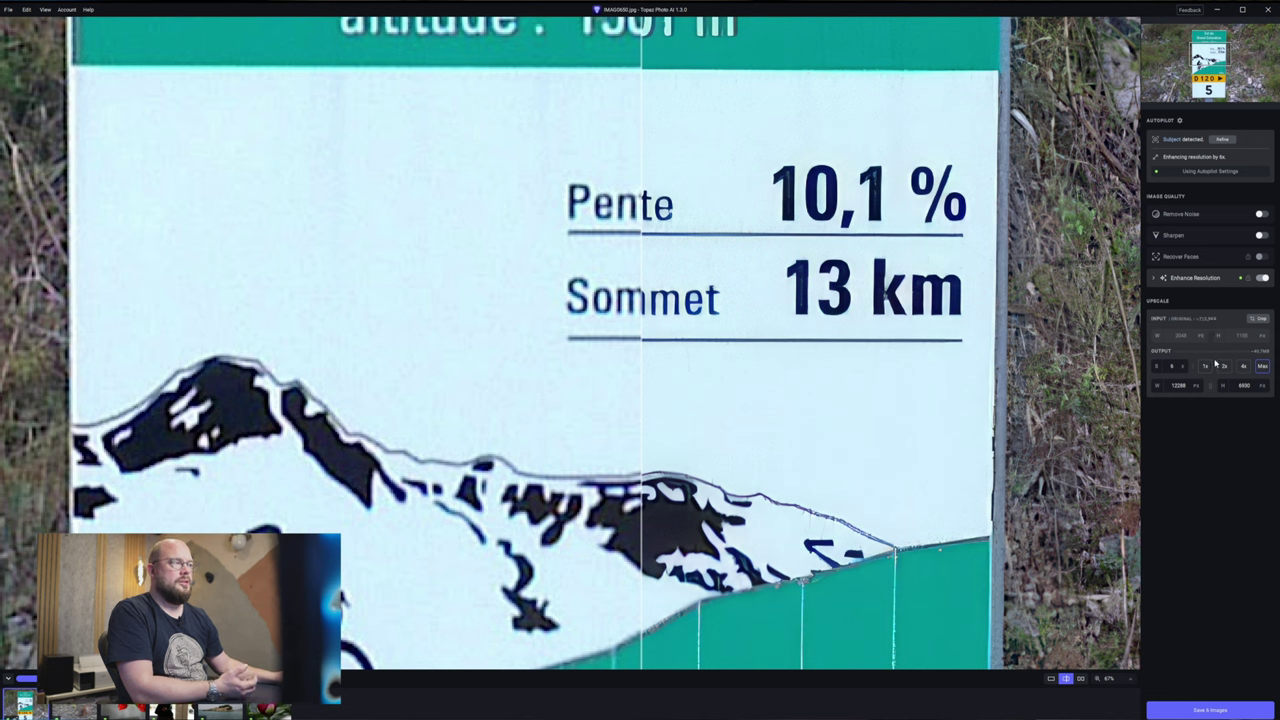
pyautogui.scroll(-2, 970, 410)
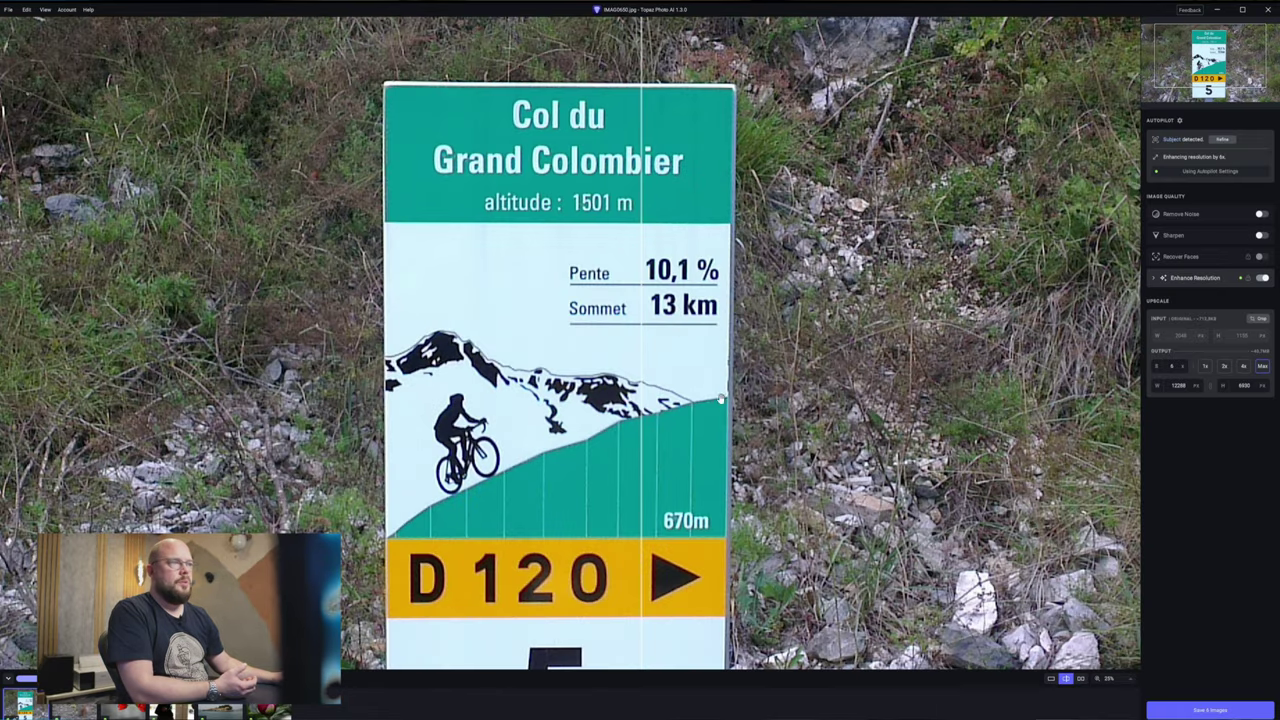
pyautogui.moveTo(638, 323); pyautogui.dragTo(440, 330)
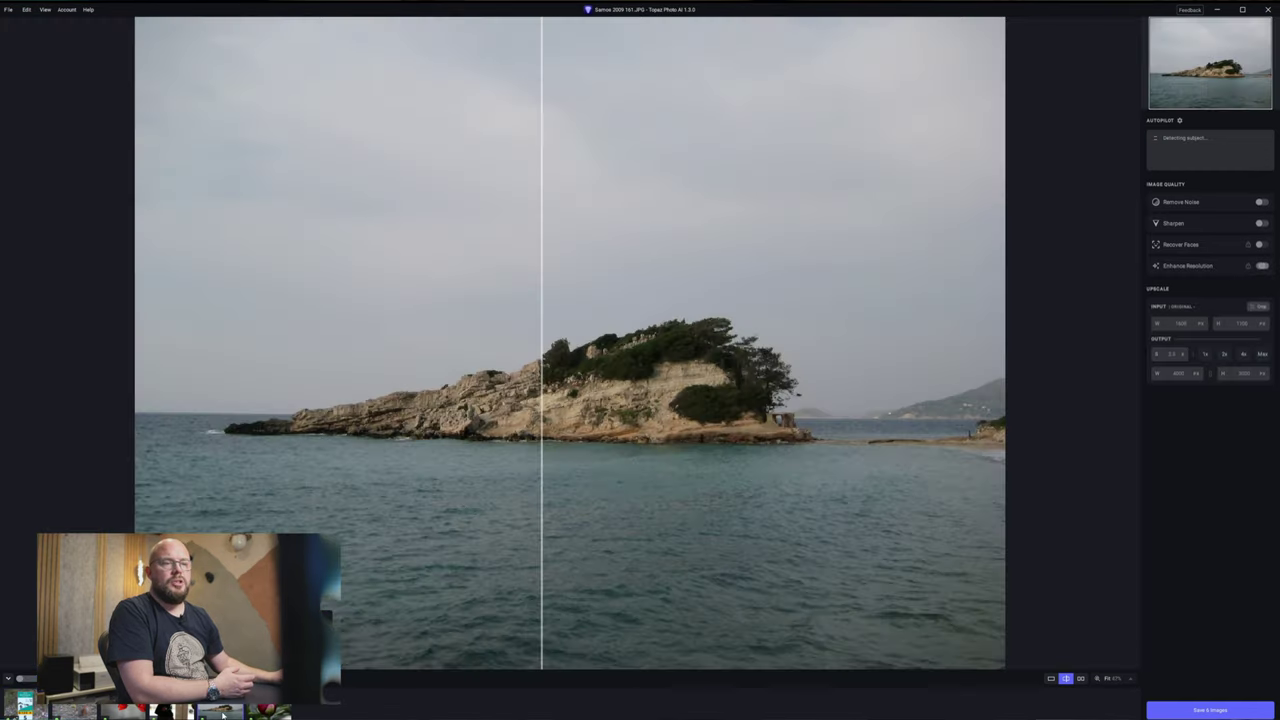
# Switch to the island photo and examine the unenhanced original's rocks and vegetation at pixel level.
pyautogui.press('Right')
pyautogui.moveTo(542, 370); pyautogui.dragTo(1040, 368)
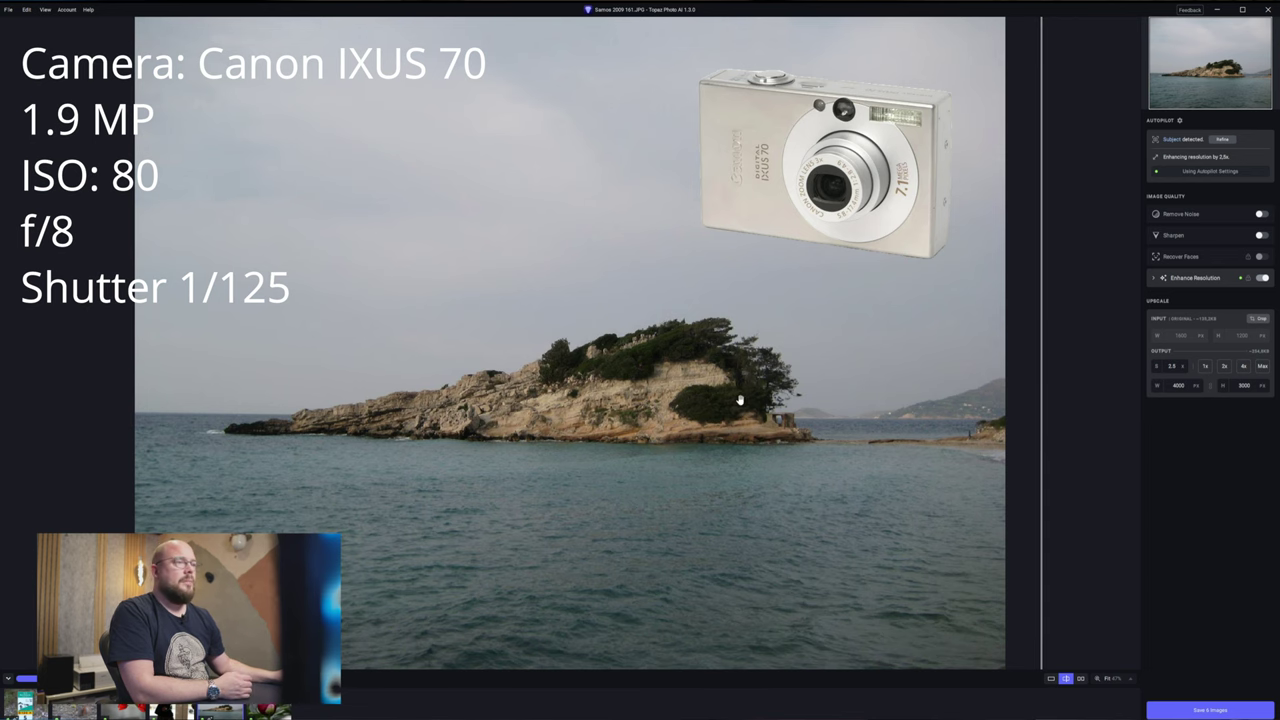
pyautogui.scroll(10, 737, 400)
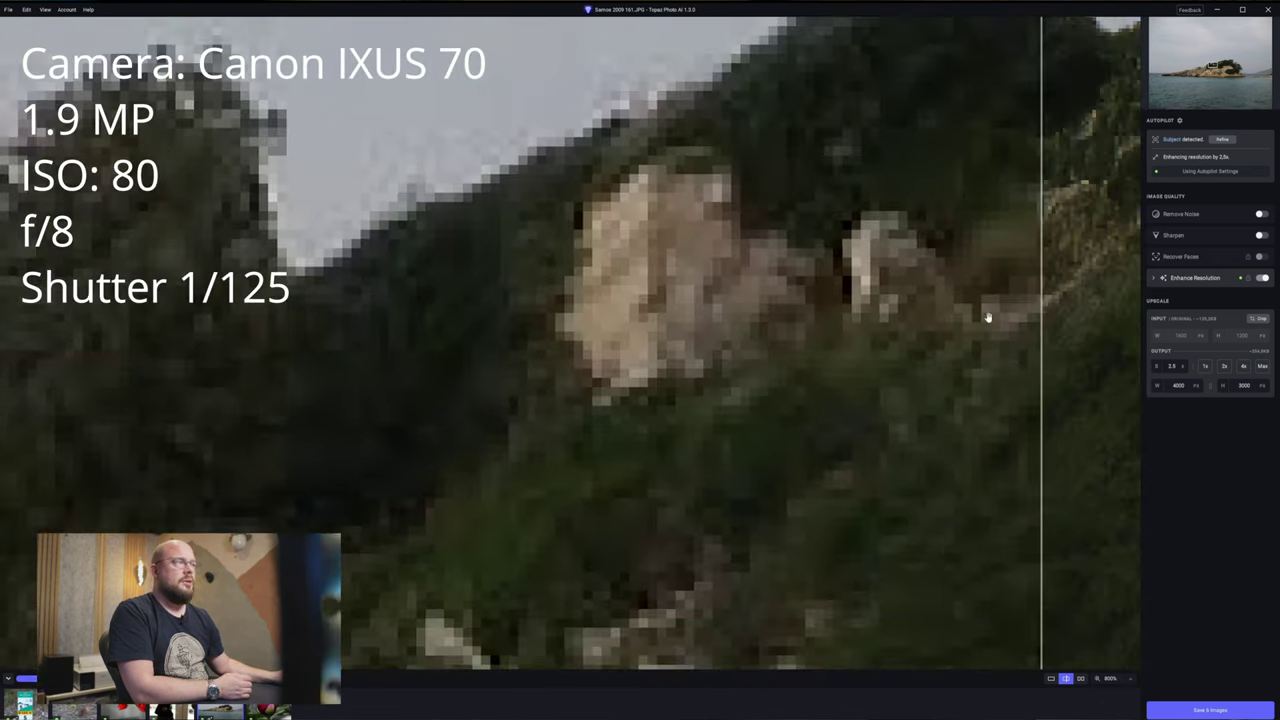
pyautogui.moveTo(1043, 314); pyautogui.dragTo(1185, 318)
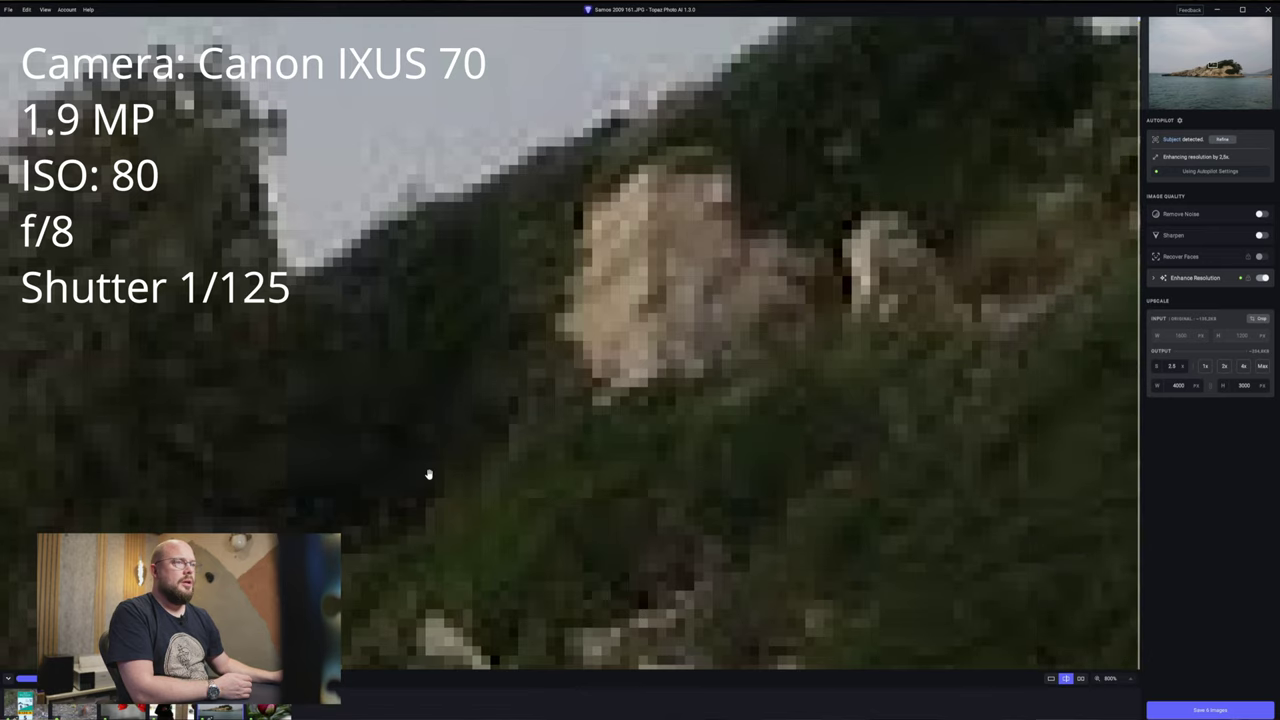
pyautogui.moveTo(451, 477); pyautogui.dragTo(951, 163)
pyautogui.moveTo(800, 640)
pyautogui.mouseDown()
pyautogui.moveTo(850, 300)
pyautogui.moveTo(813, 522)
pyautogui.moveTo(784, 501)
pyautogui.moveTo(1190, 320)
pyautogui.mouseUp()
pyautogui.moveTo(254, 273)
pyautogui.mouseDown()
pyautogui.moveTo(365, 292)
pyautogui.moveTo(891, 457)
pyautogui.moveTo(766, 549)
pyautogui.moveTo(829, 497)
pyautogui.mouseUp()
pyautogui.scroll(-5, 800, 498)
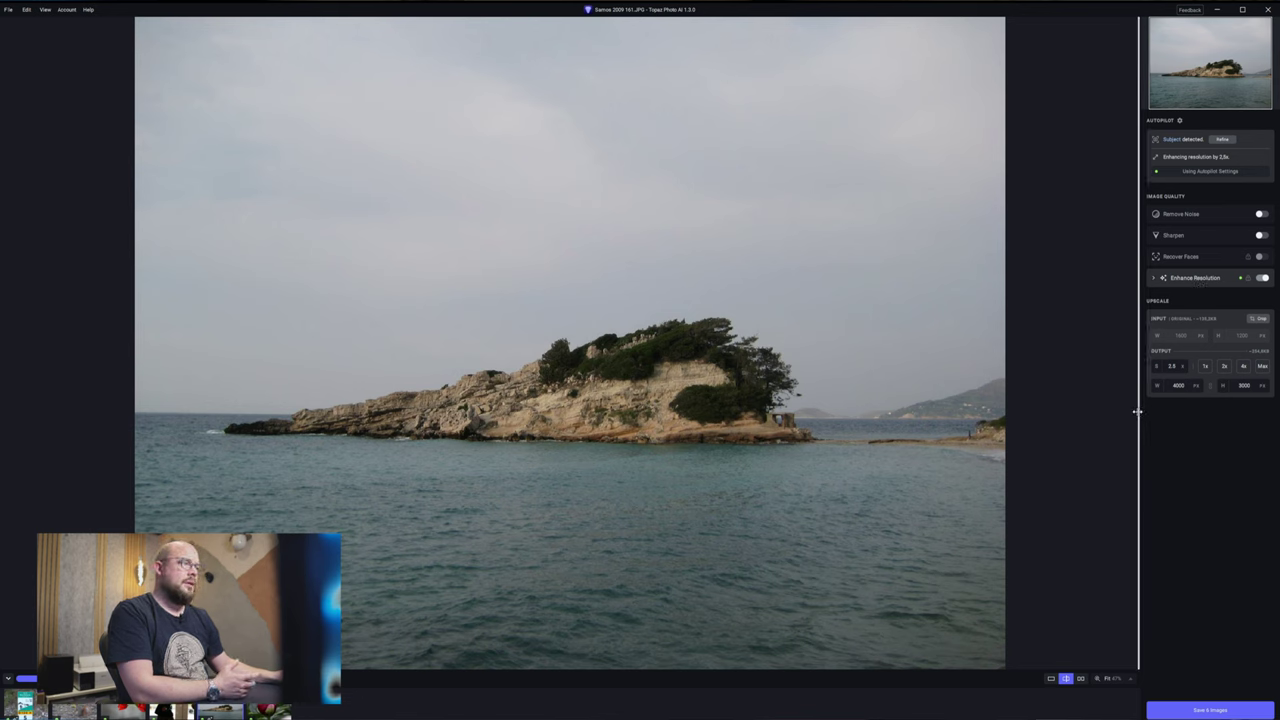
# Compare the original and enhanced versions across the whole island photo with the split divider.
pyautogui.moveTo(1139, 410); pyautogui.dragTo(418, 410)
pyautogui.moveTo(240, 412); pyautogui.dragTo(532, 433)
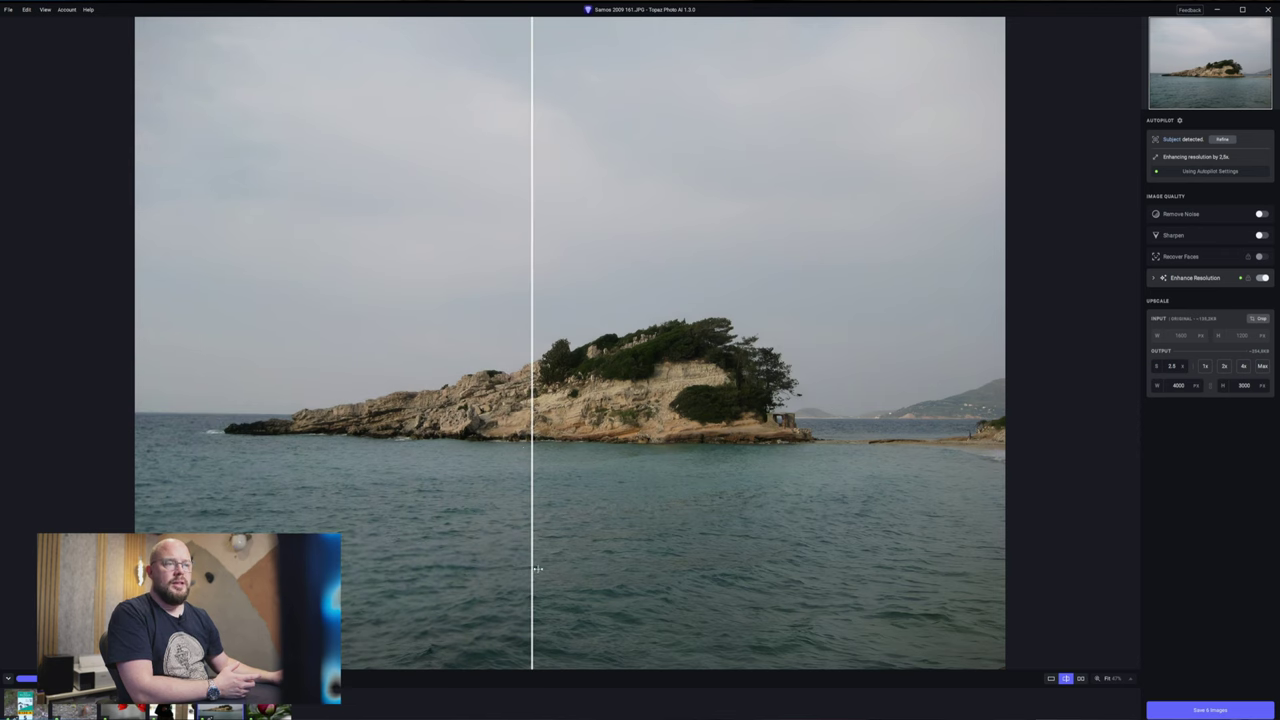
pyautogui.moveTo(531, 534); pyautogui.dragTo(312, 525)
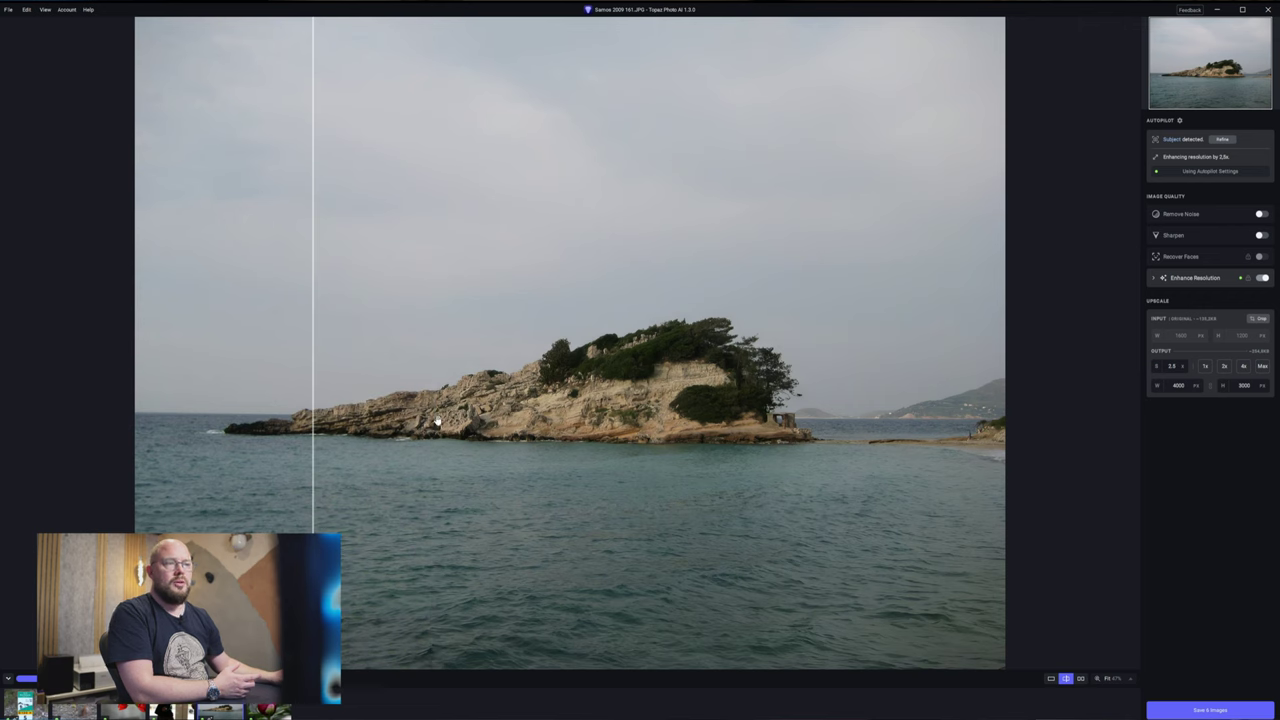
pyautogui.moveTo(313, 393); pyautogui.dragTo(131, 404)
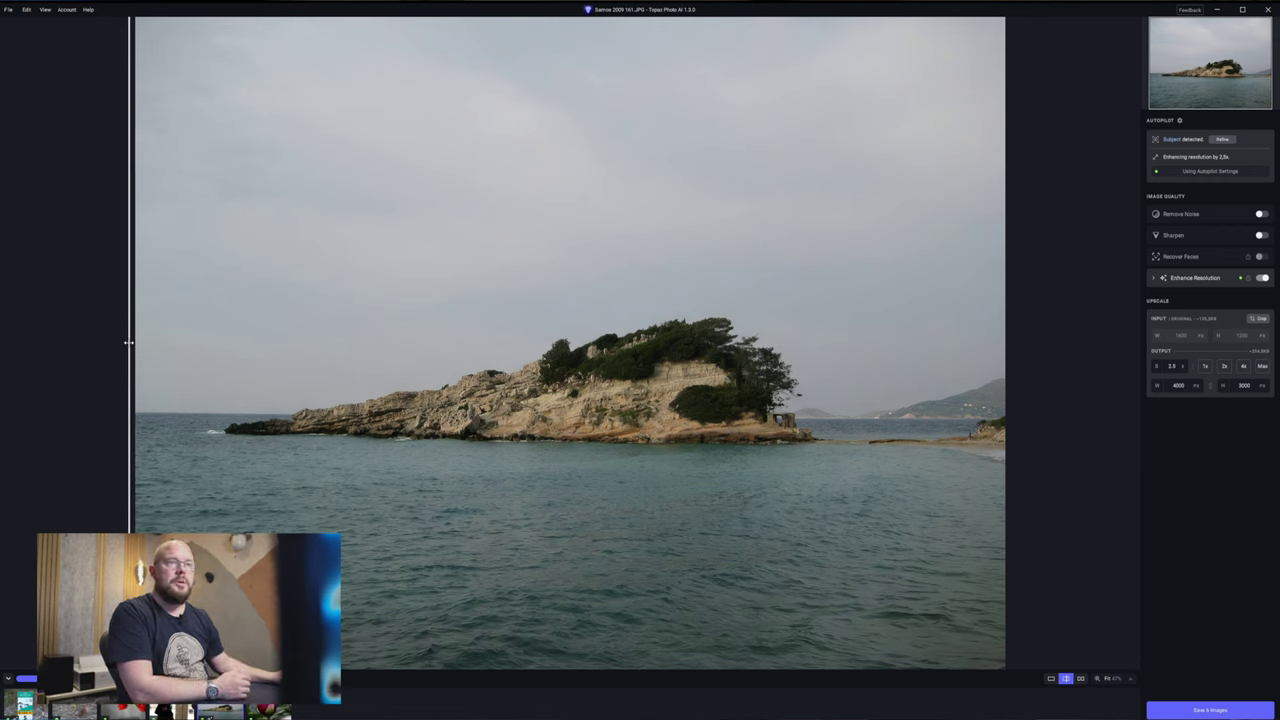
pyautogui.moveTo(128, 343); pyautogui.dragTo(523, 360)
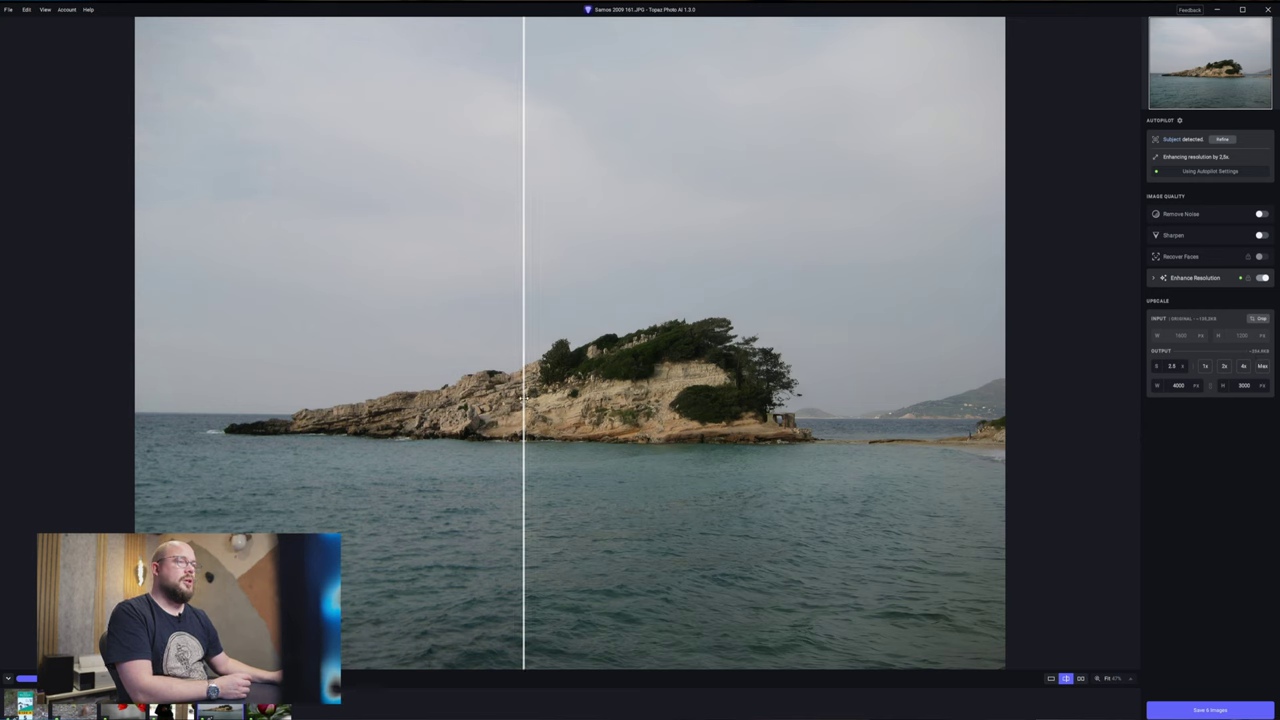
pyautogui.moveTo(523, 387); pyautogui.dragTo(563, 378)
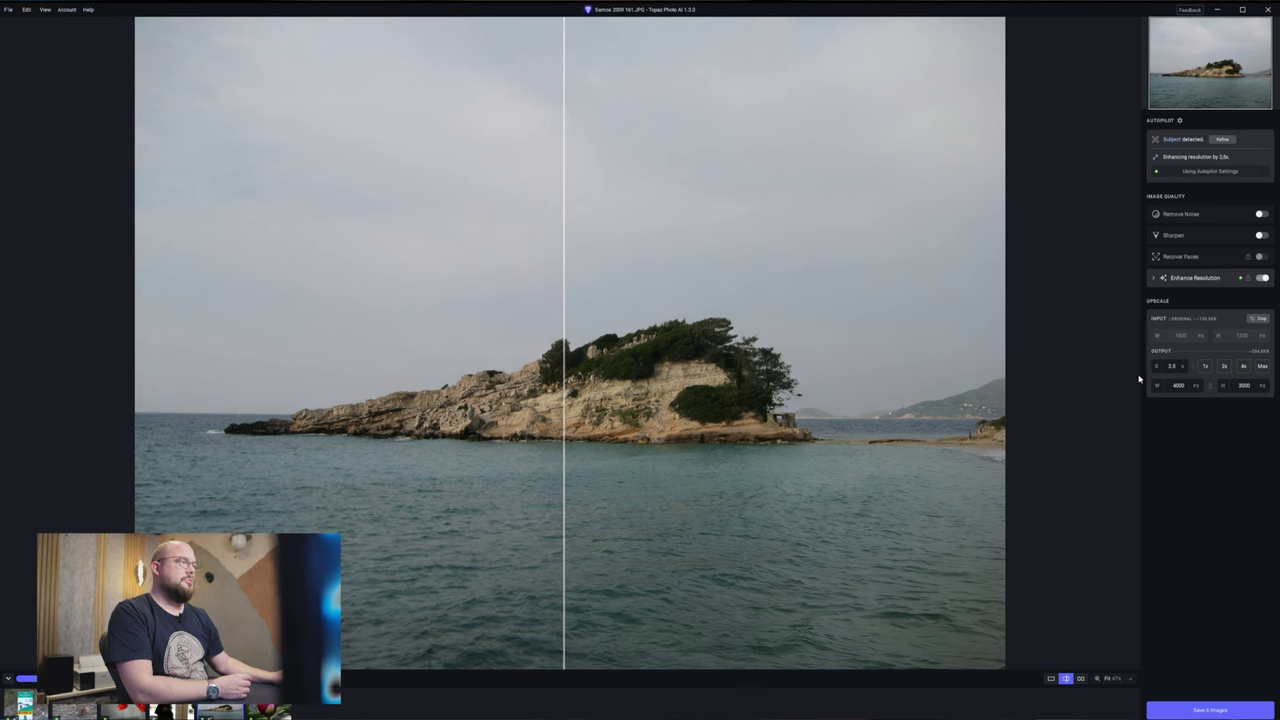
# Set the island photo's upscale output to Max and compare the original and enhanced distant coastline up close.
pyautogui.click(1262, 367)
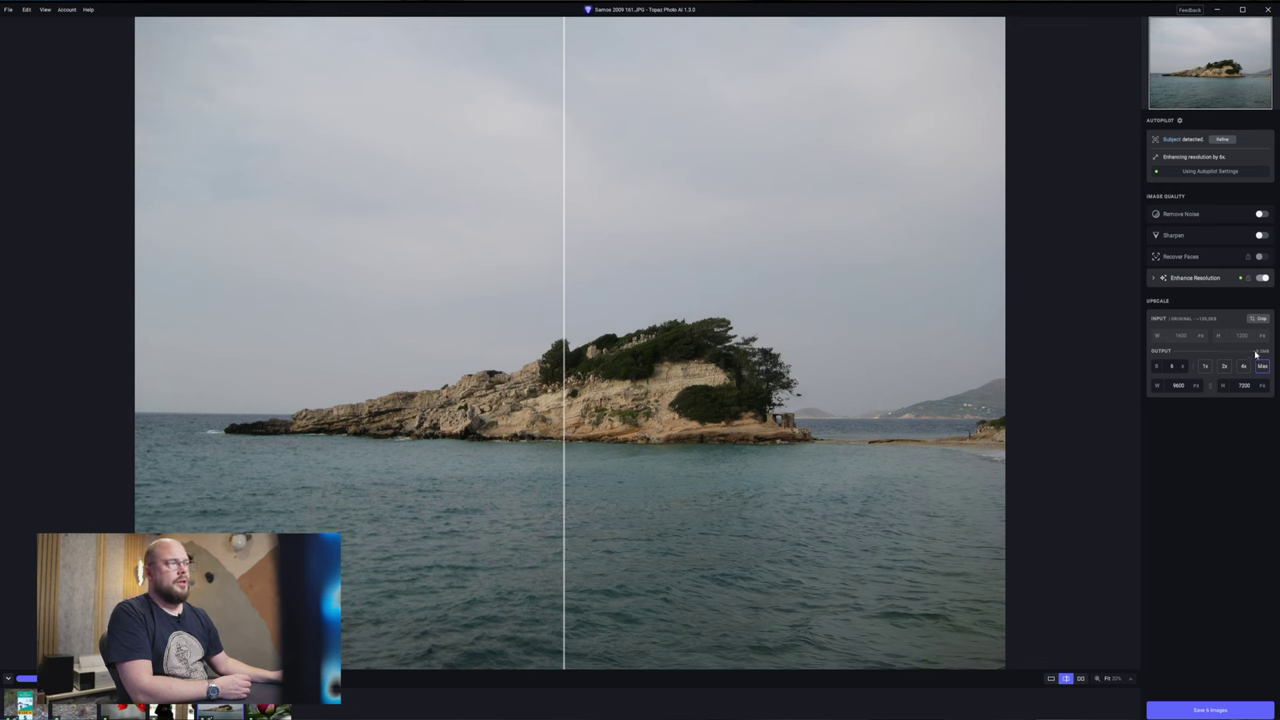
pyautogui.moveTo(563, 374); pyautogui.dragTo(1010, 375)
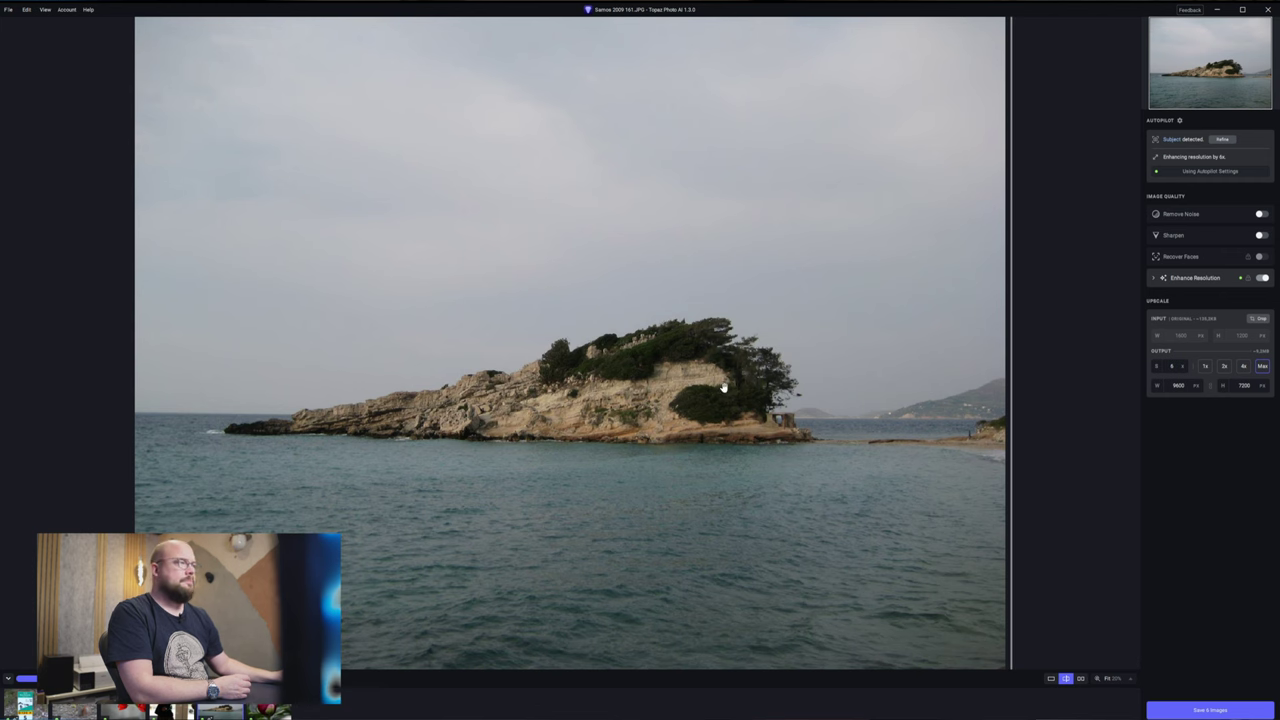
pyautogui.scroll(4, 560, 390)
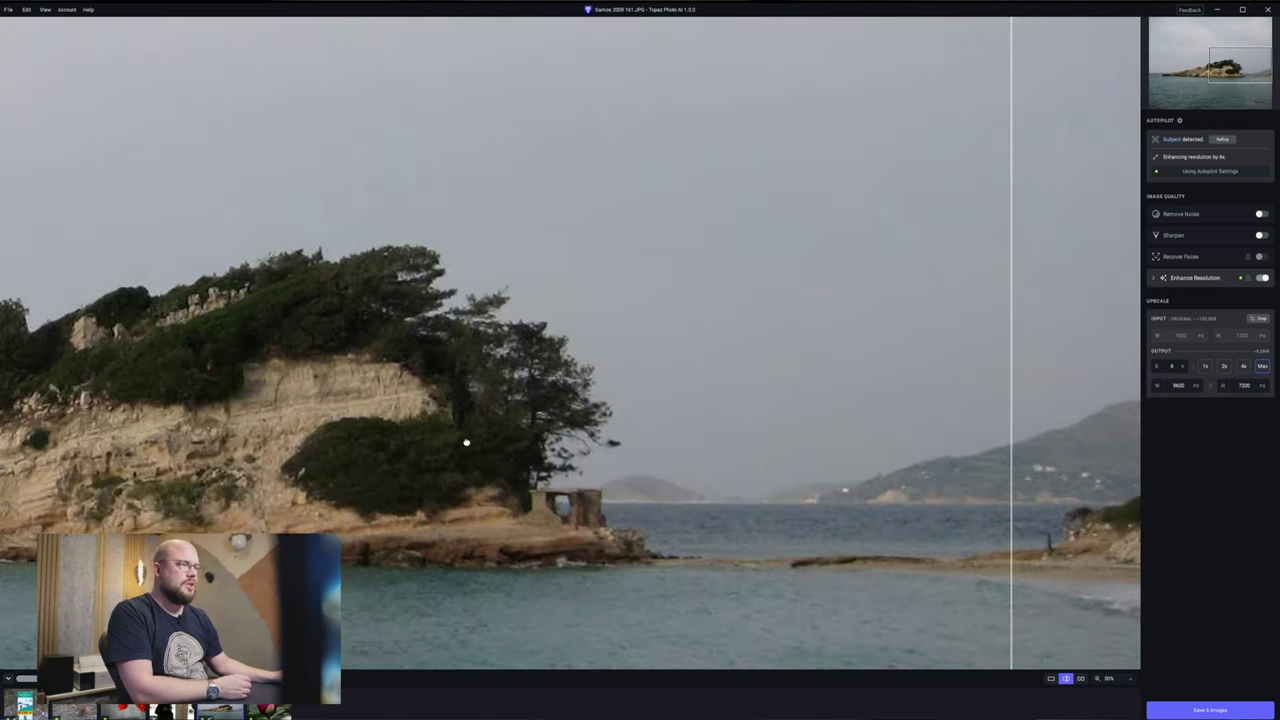
pyautogui.moveTo(1012, 476); pyautogui.dragTo(1138, 490)
pyautogui.scroll(5, 1090, 492)
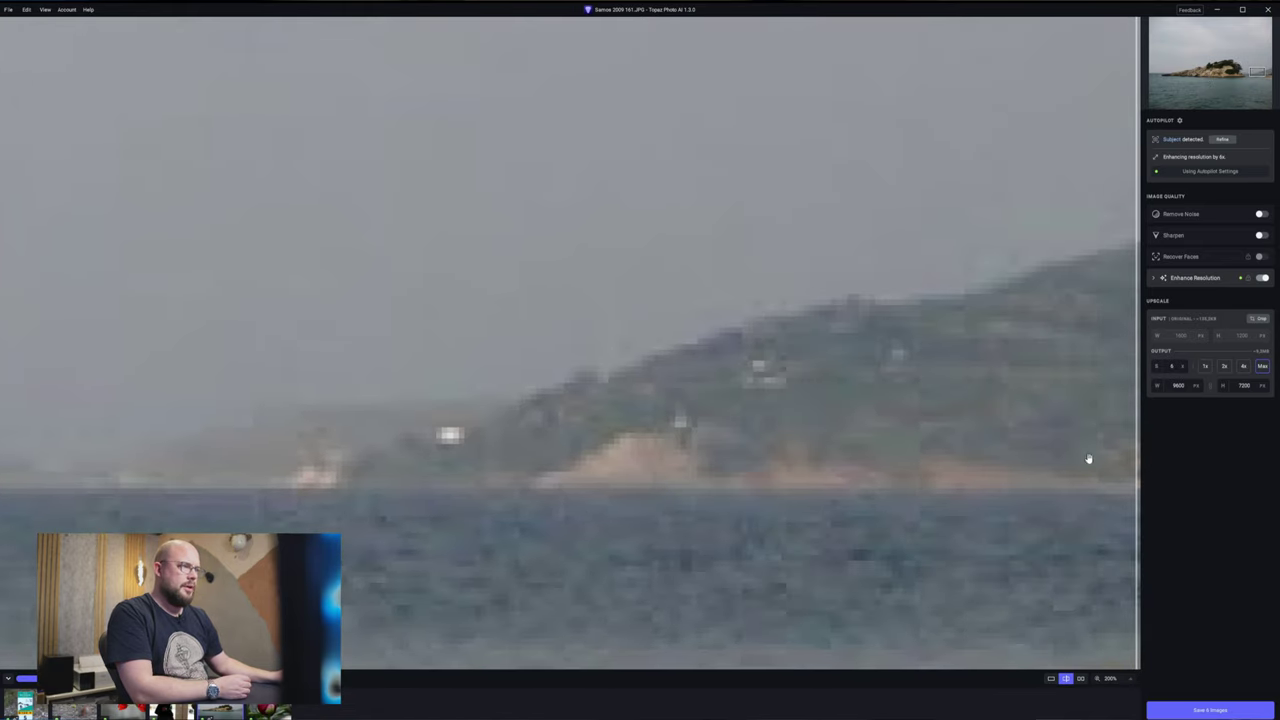
pyautogui.moveTo(1134, 413); pyautogui.dragTo(264, 429)
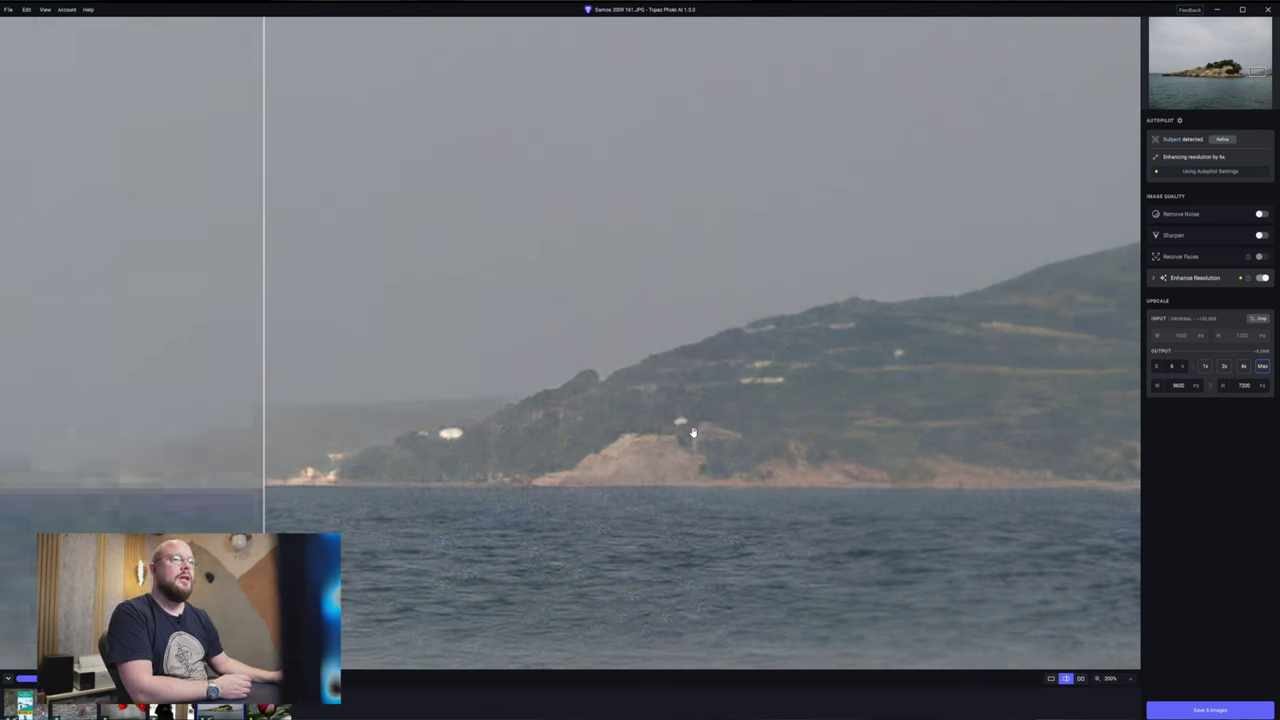
pyautogui.scroll(-2, 749, 410)
pyautogui.scroll(2, 750, 410)
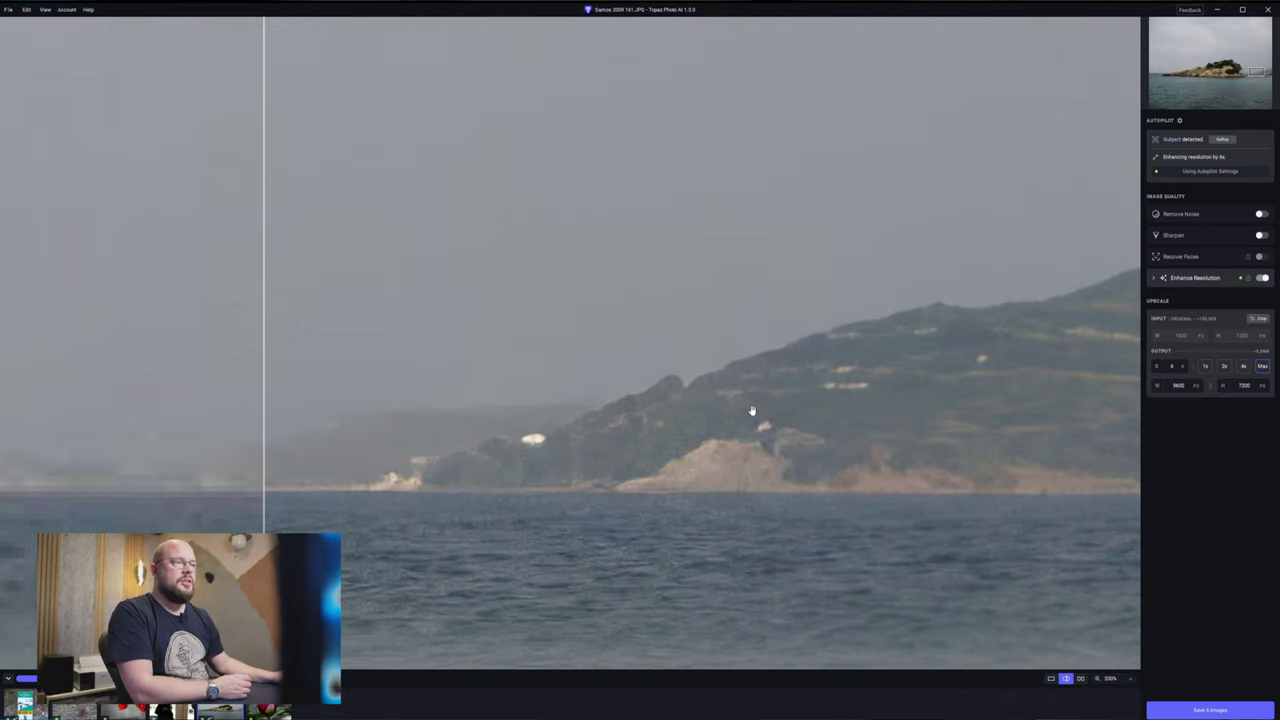
# Compare the original and enhanced versions of the distant hillside and its houses at 200% zoom in the island photo.
pyautogui.scroll(4, 603, 420)
pyautogui.moveTo(963, 409); pyautogui.dragTo(877, 386)
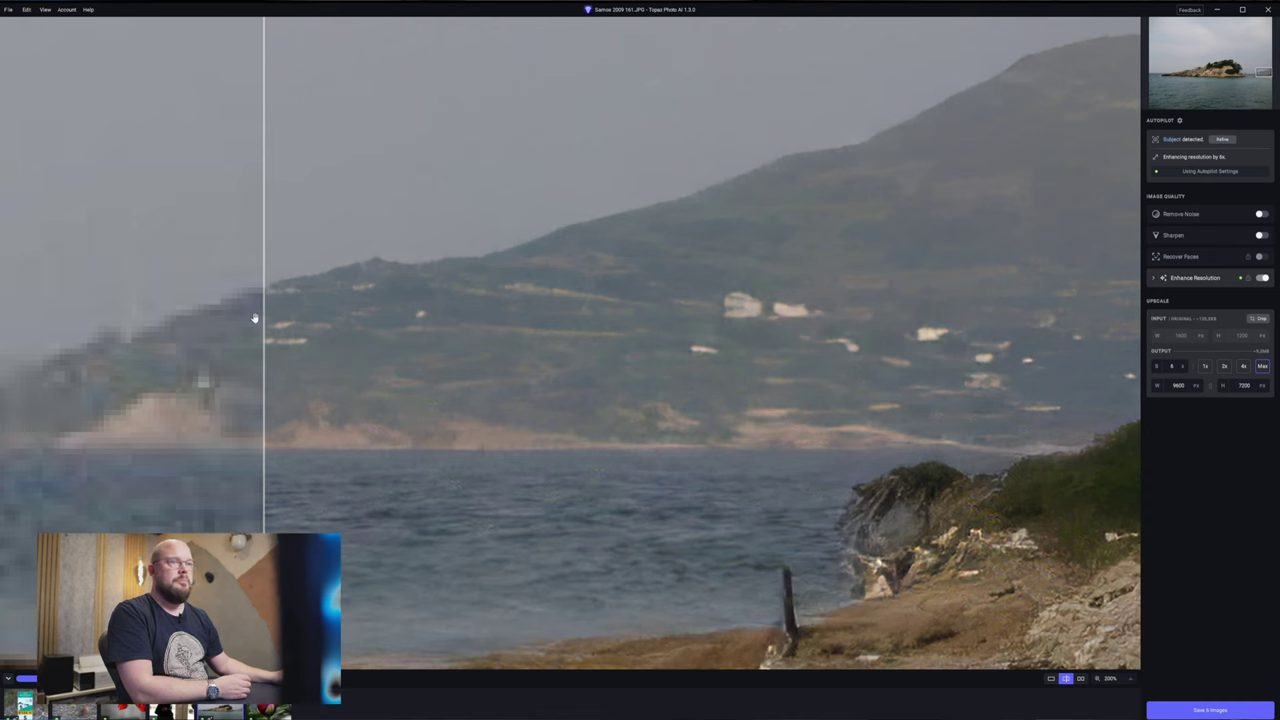
pyautogui.moveTo(263, 318); pyautogui.dragTo(231, 320)
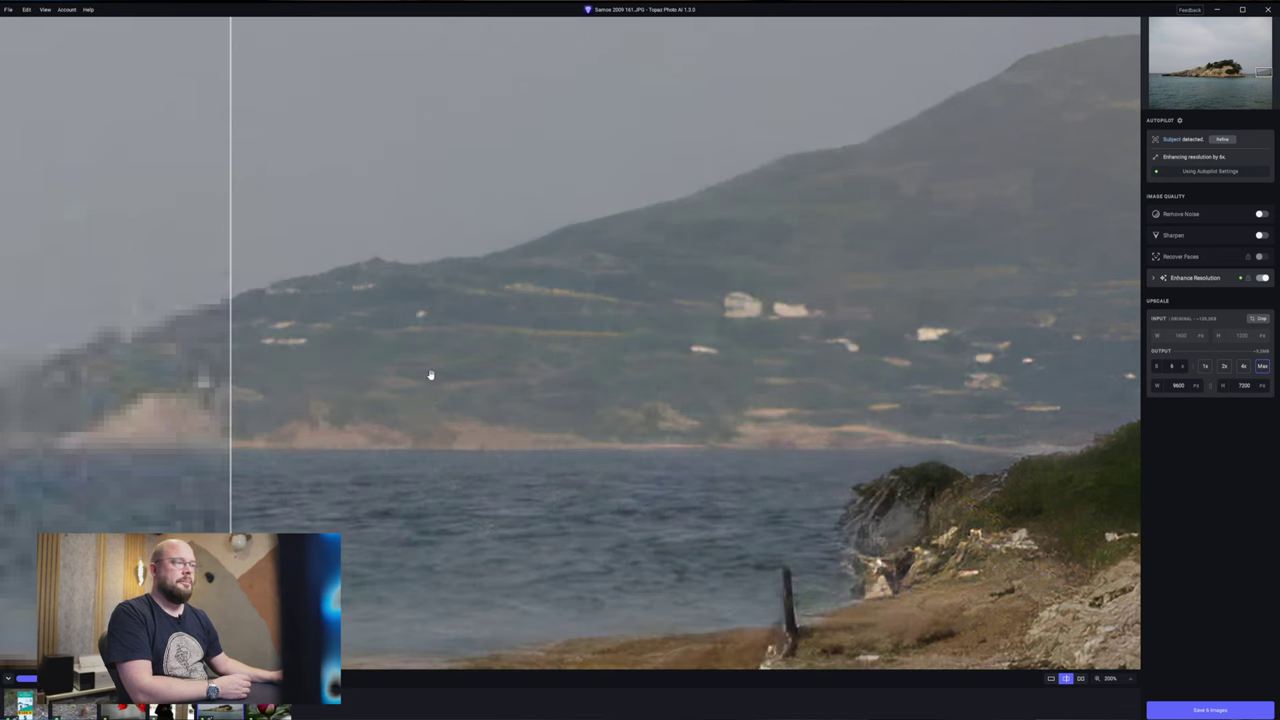
# Compare the original and enhanced versions of the ruin and pine tree at the island's tip at 200% zoom.
pyautogui.scroll(-6, 640, 440)
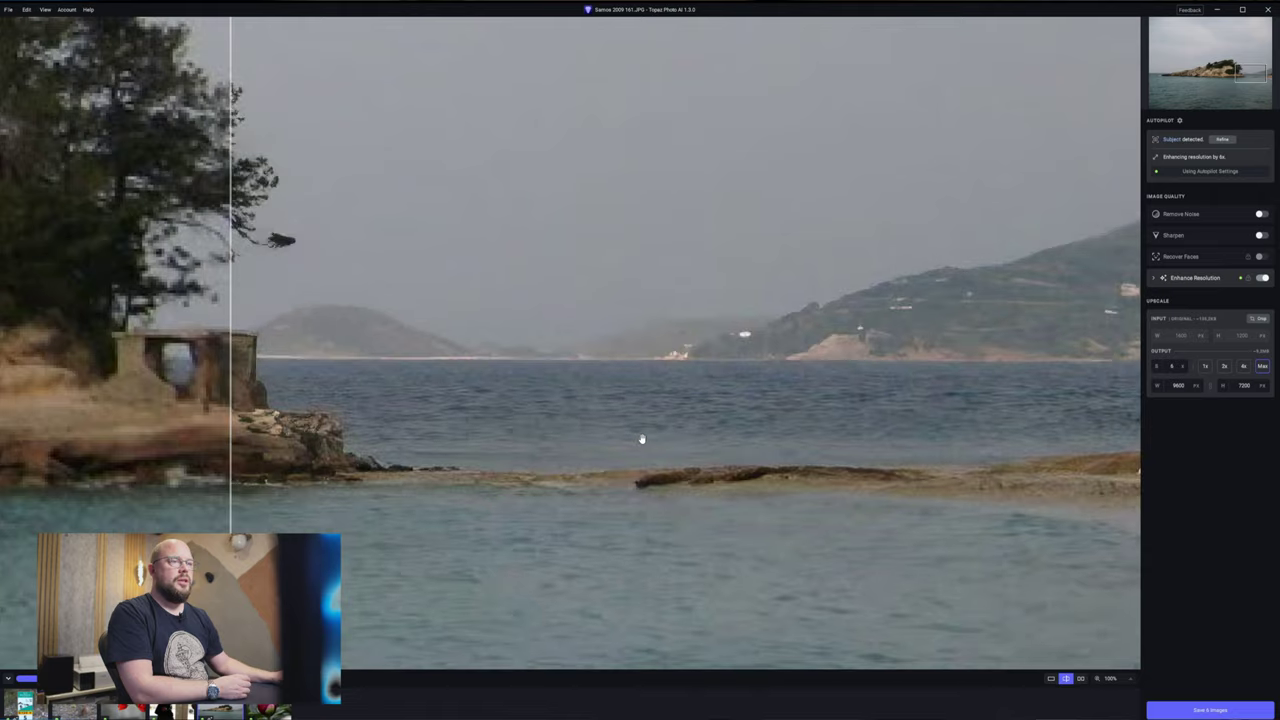
pyautogui.scroll(6, 809, 432)
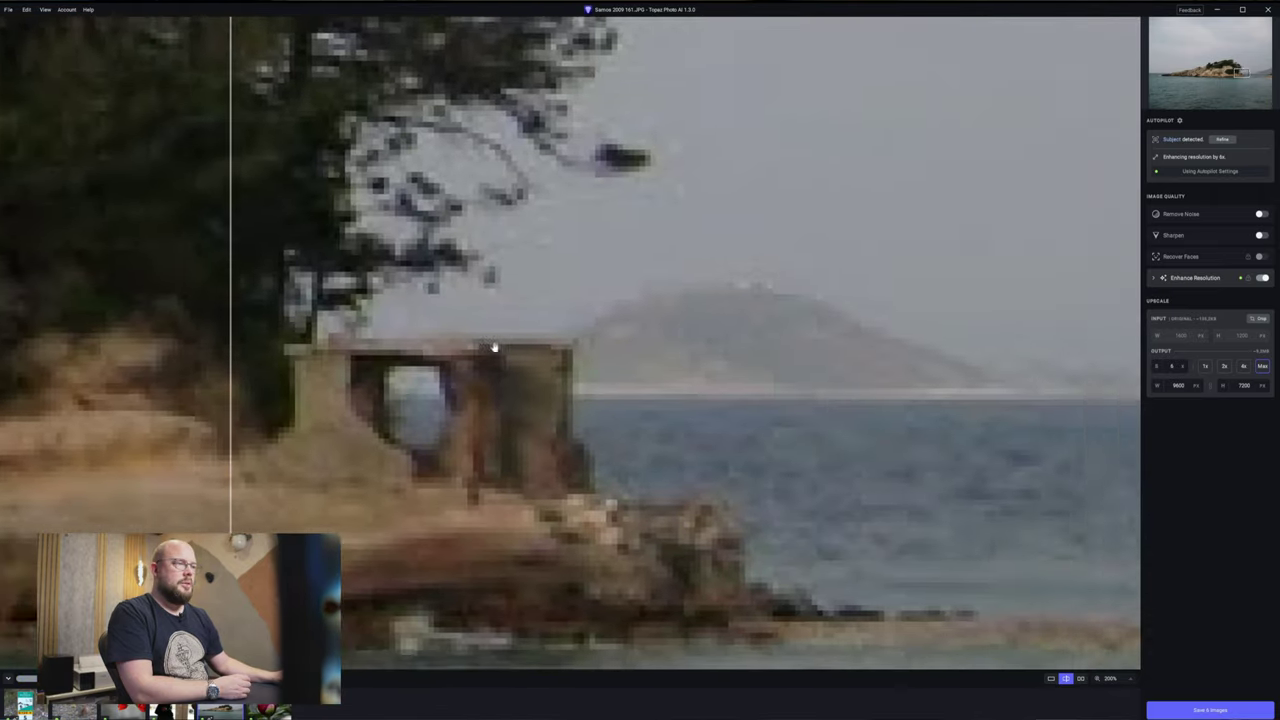
pyautogui.moveTo(494, 349); pyautogui.dragTo(666, 357)
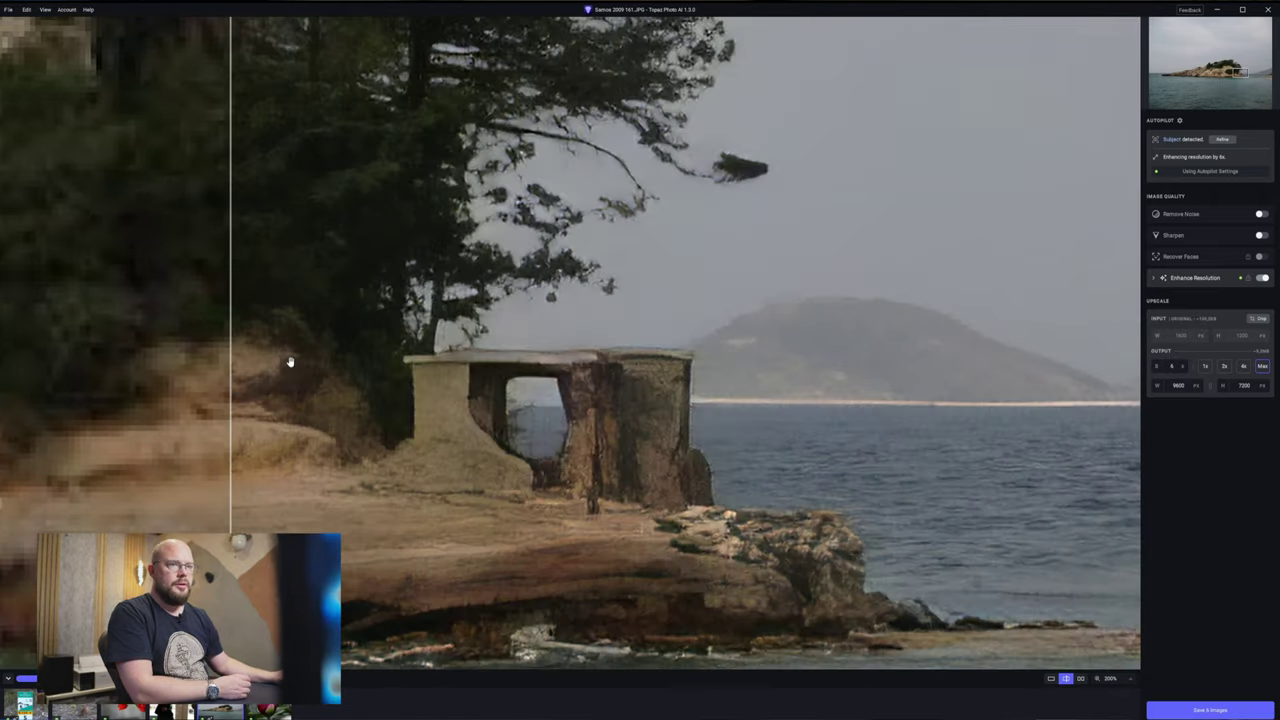
pyautogui.moveTo(235, 352); pyautogui.dragTo(172, 361)
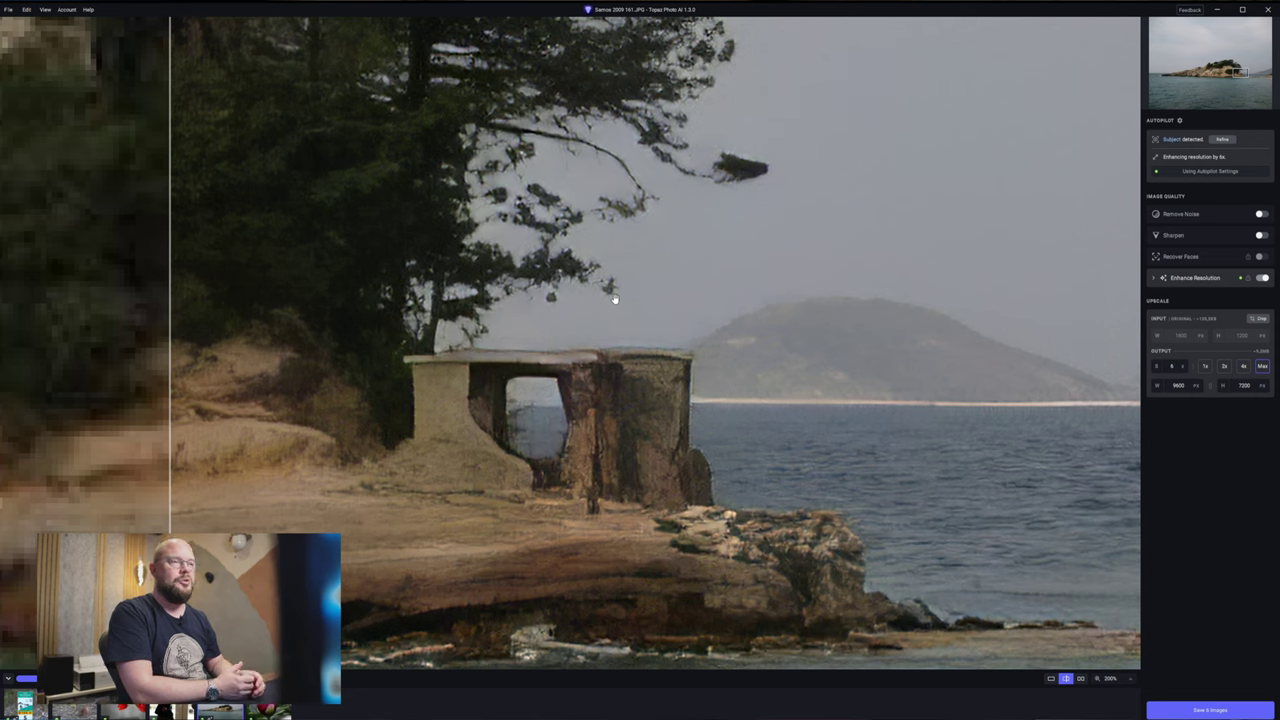
# Inspect the ruin's walls and opening at 400% zoom, sweeping the split divider across them to compare original and enhanced.
pyautogui.scroll(2, 668, 388)
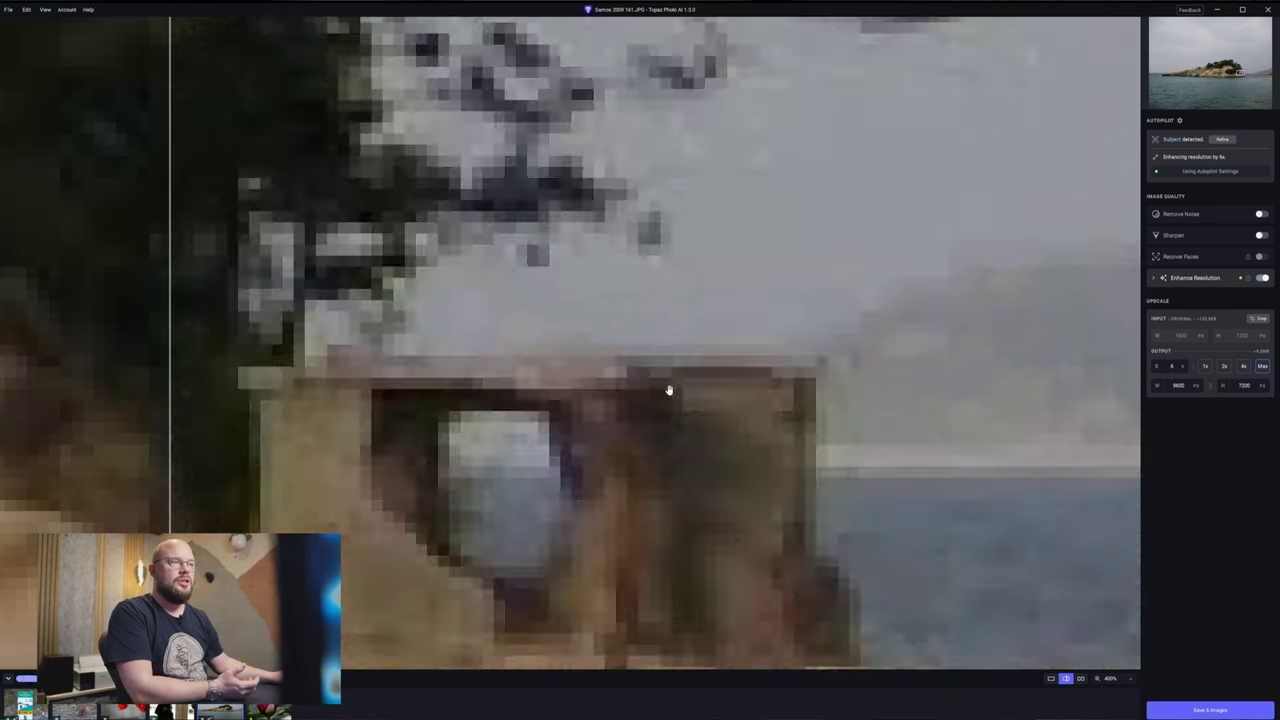
pyautogui.moveTo(849, 491); pyautogui.dragTo(829, 423)
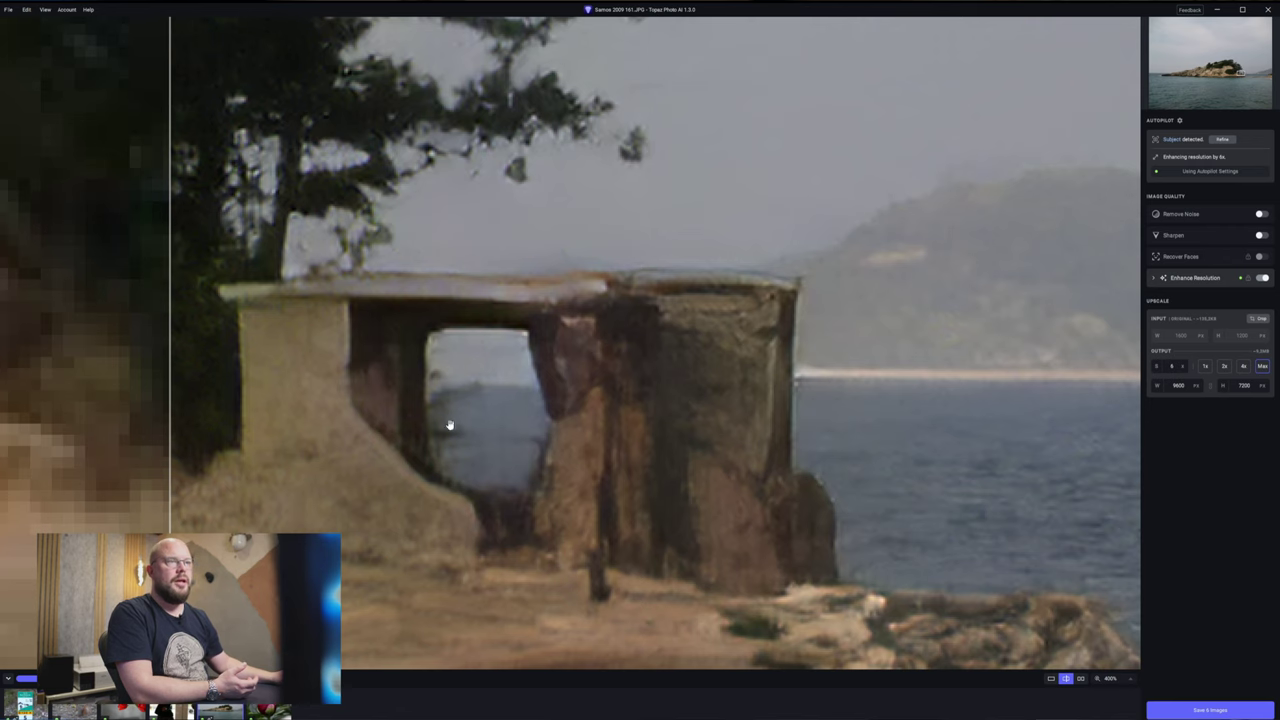
pyautogui.moveTo(480, 500); pyautogui.dragTo(634, 428)
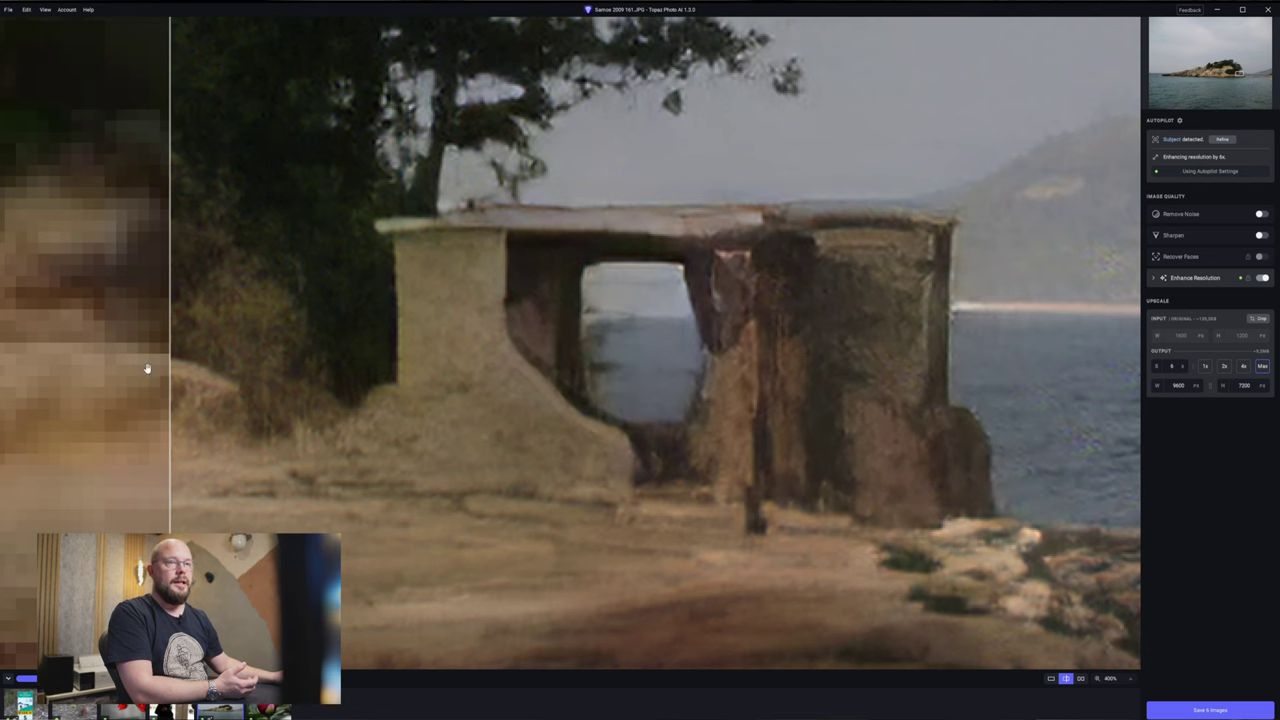
pyautogui.moveTo(167, 367); pyautogui.dragTo(798, 367)
pyautogui.moveTo(585, 365); pyautogui.dragTo(186, 310)
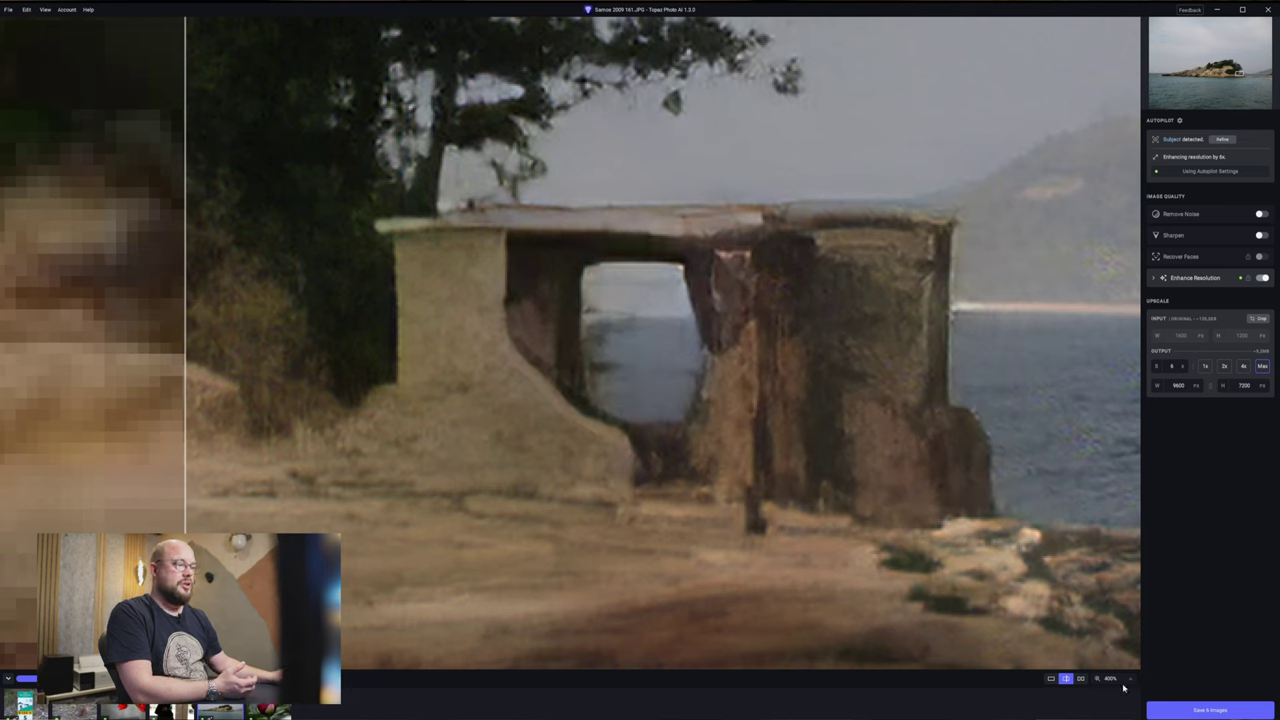
# Compare the original and enhanced vegetation and cliff face along the island's slope, ending at 200% zoom.
pyautogui.scroll(-2, 683, 487)
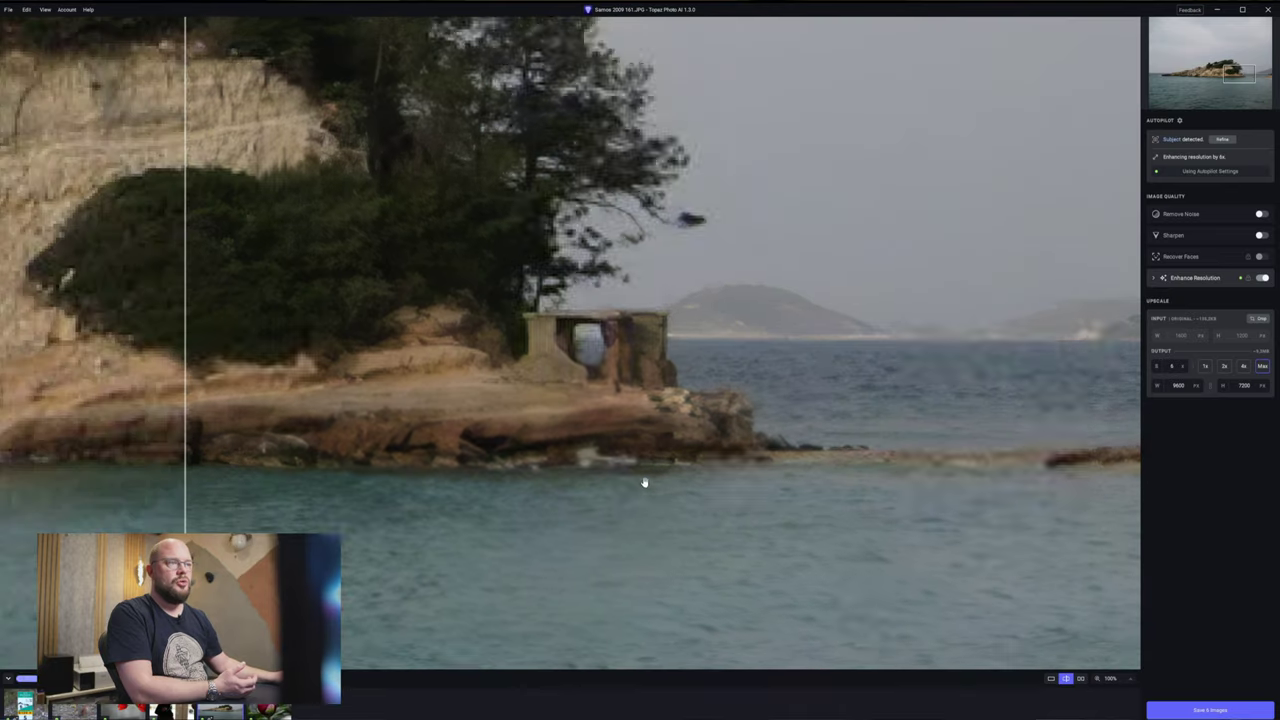
pyautogui.scroll(-2, 330, 255)
pyautogui.scroll(3, 566, 291)
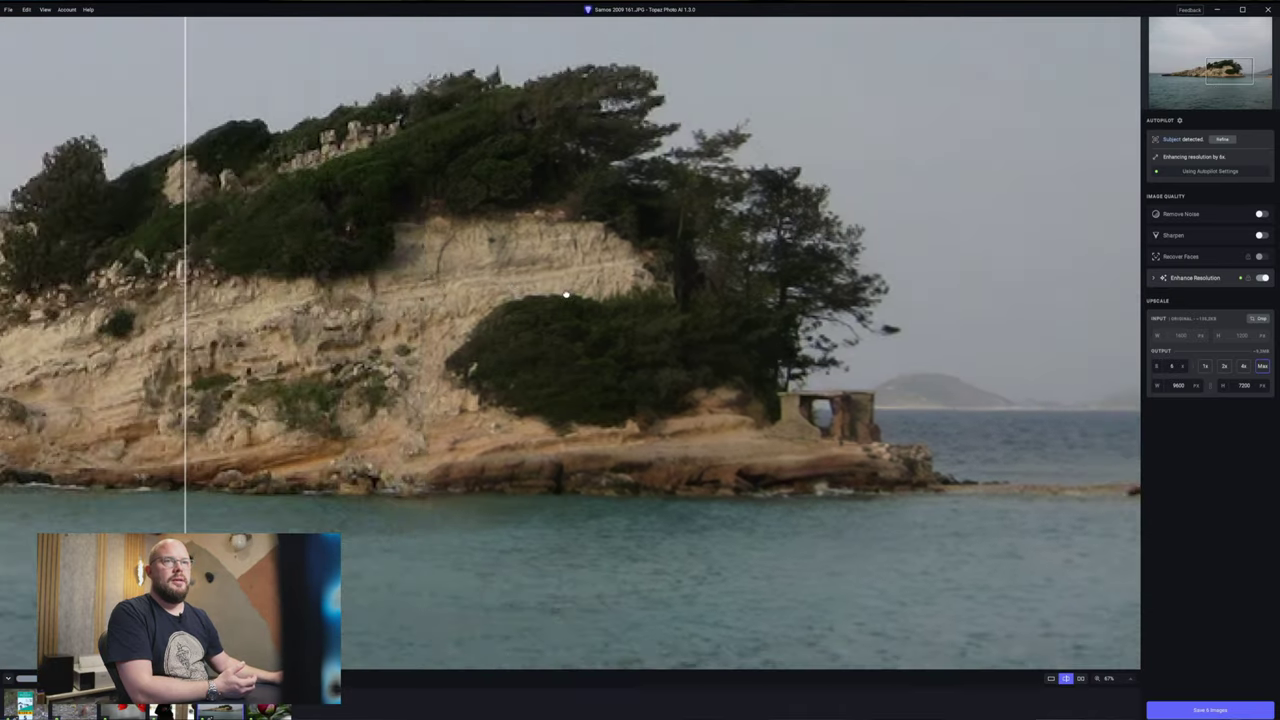
pyautogui.moveTo(172, 316); pyautogui.dragTo(843, 360)
pyautogui.moveTo(407, 390); pyautogui.dragTo(702, 405)
pyautogui.scroll(3, 702, 405)
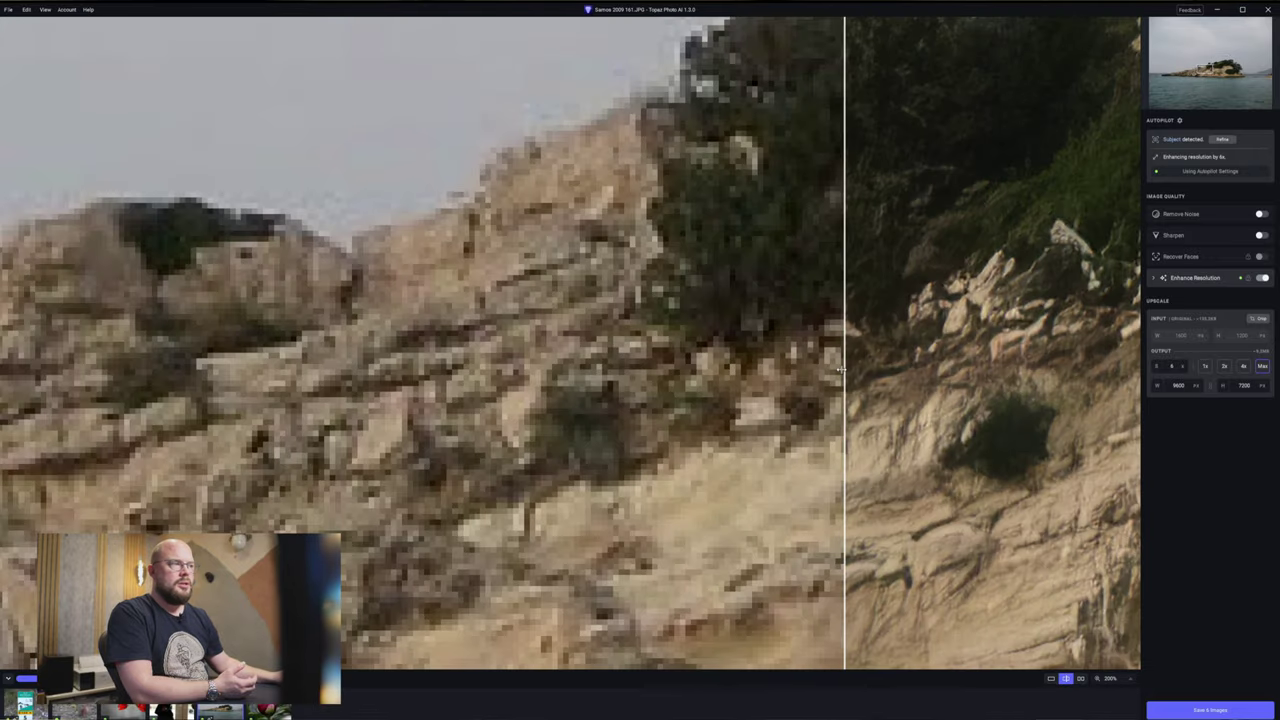
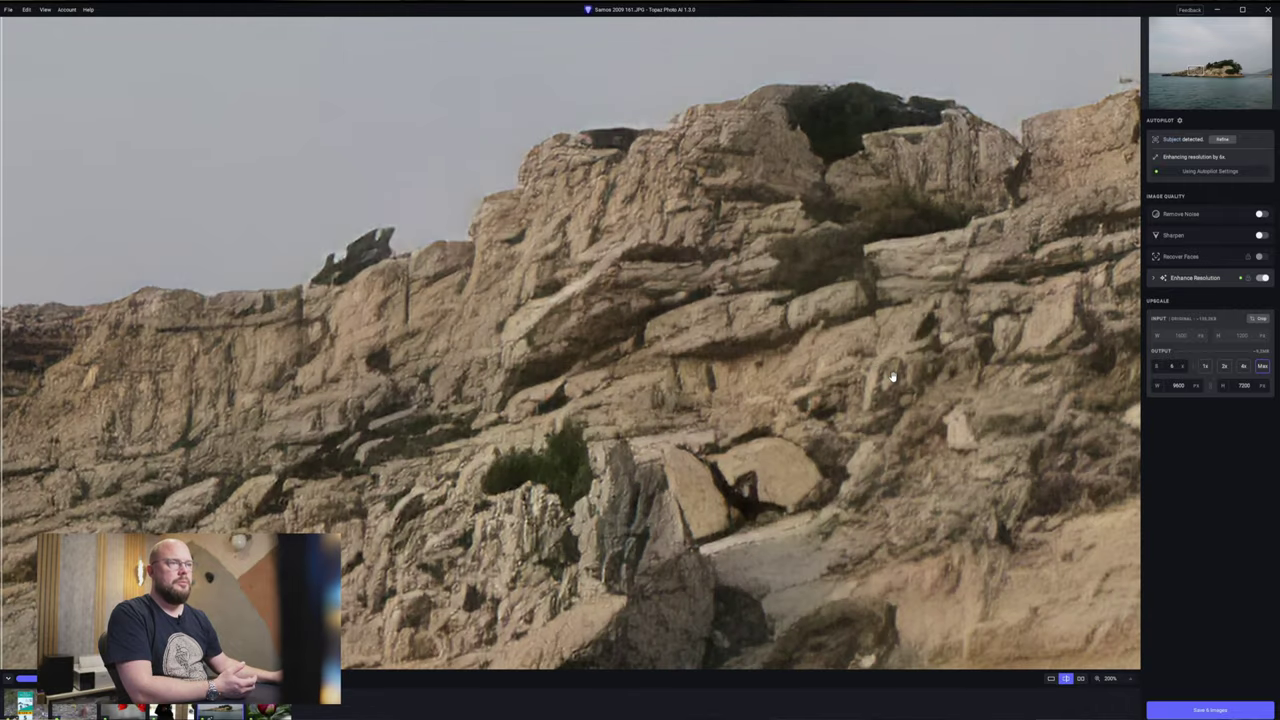
# Sweep the split divider across the rocky ridge at 200% zoom to compare original and enhanced rock texture.
pyautogui.moveTo(3, 375); pyautogui.dragTo(1073, 428)
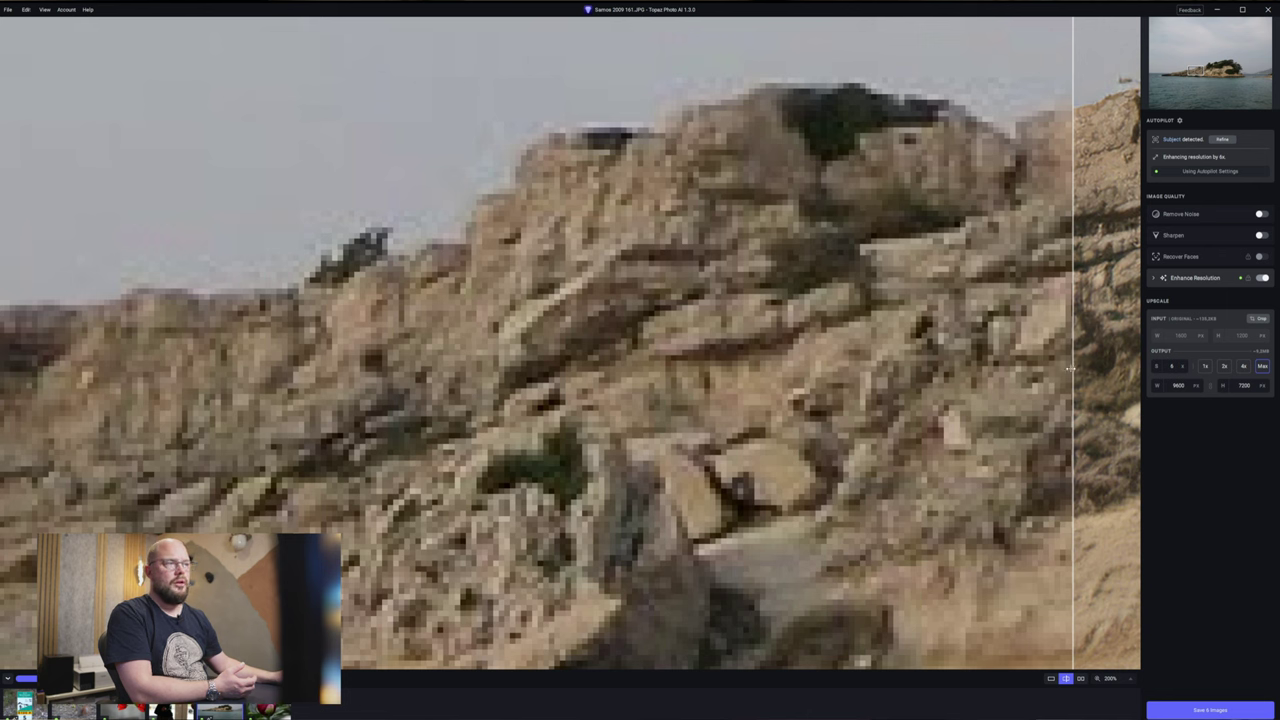
pyautogui.moveTo(1074, 320); pyautogui.dragTo(750, 360)
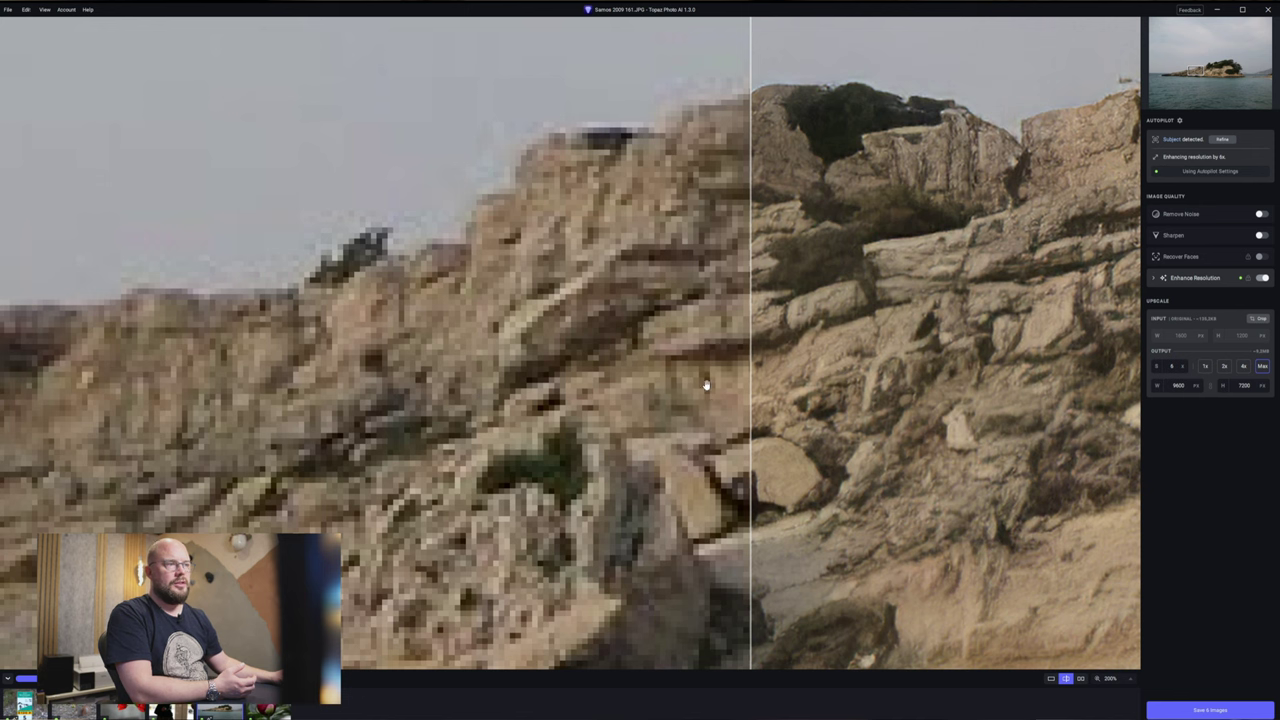
pyautogui.moveTo(751, 340); pyautogui.dragTo(549, 342)
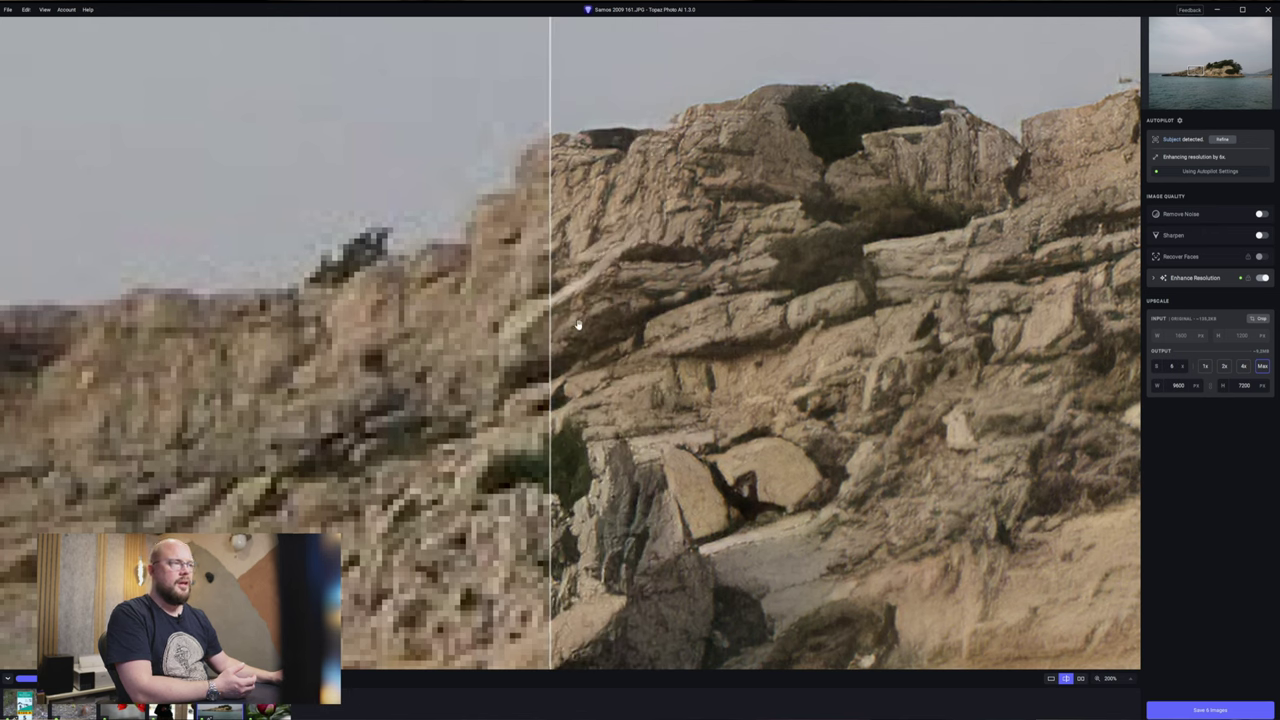
pyautogui.moveTo(553, 299); pyautogui.dragTo(36, 395)
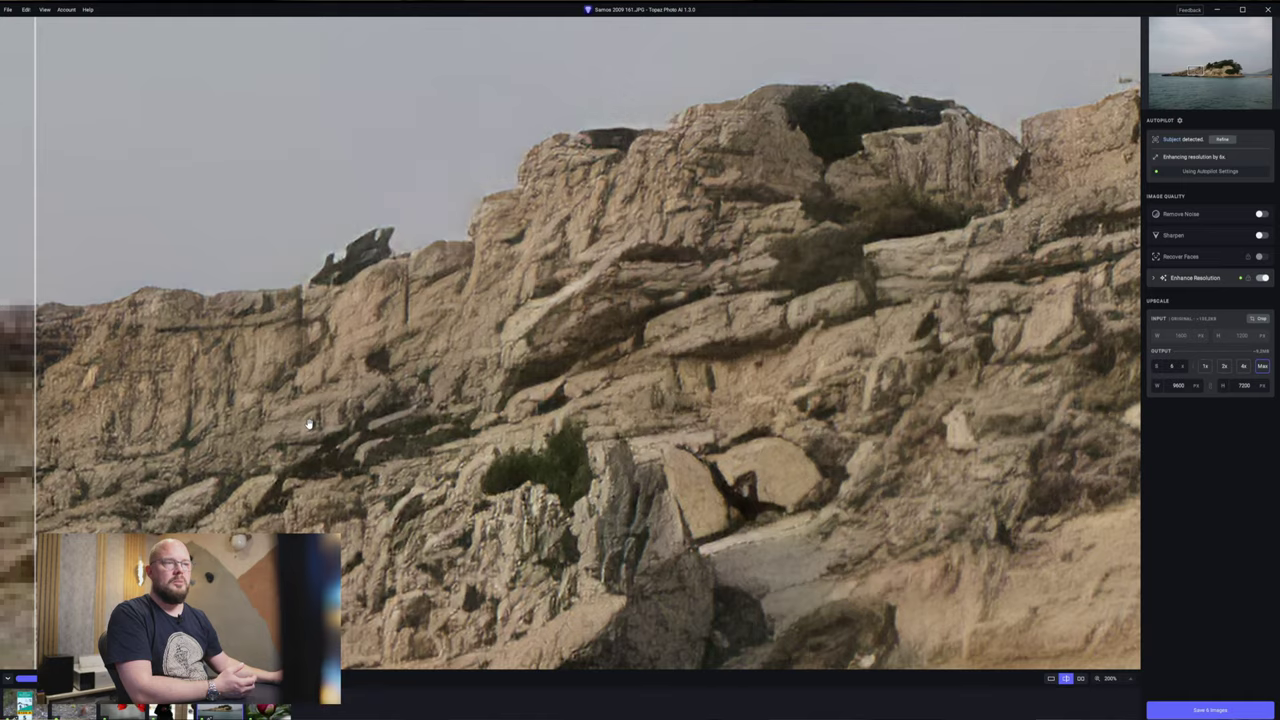
# View the whole island at 33% zoom and compare the original and enhanced versions with the split divider.
pyautogui.hotkey('ctrl', '-')
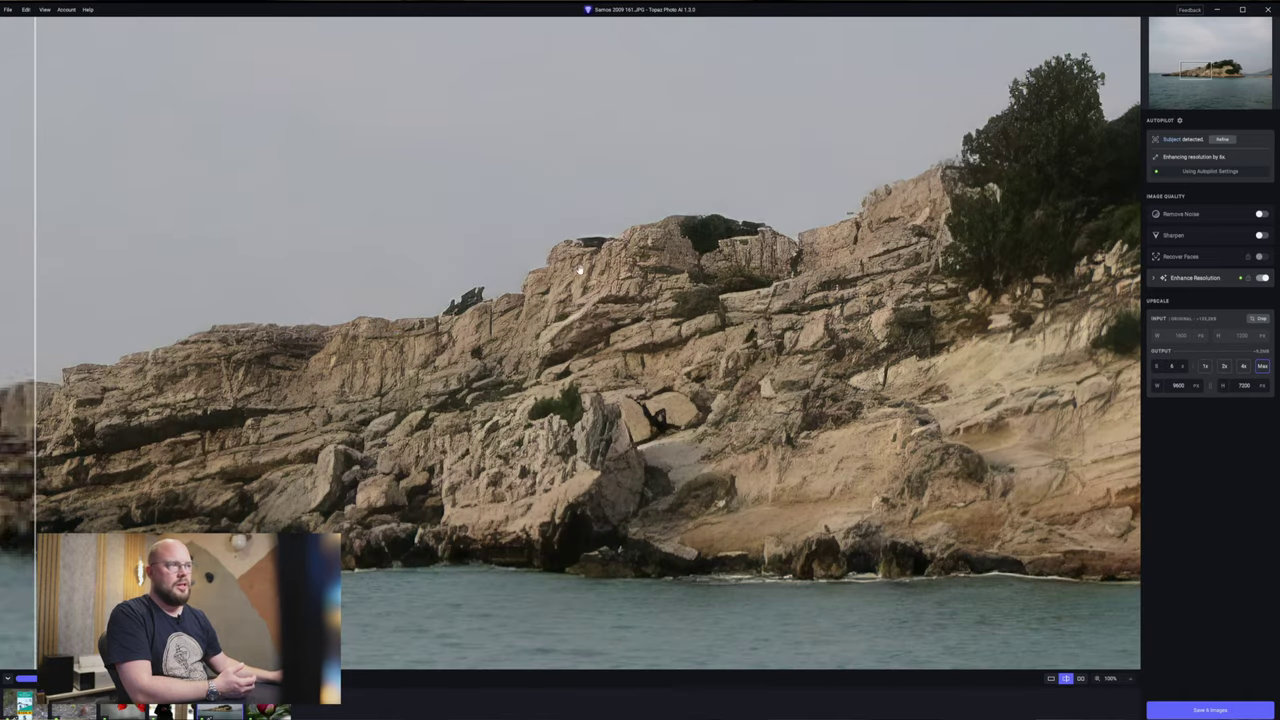
pyautogui.scroll(-1, 617, 427)
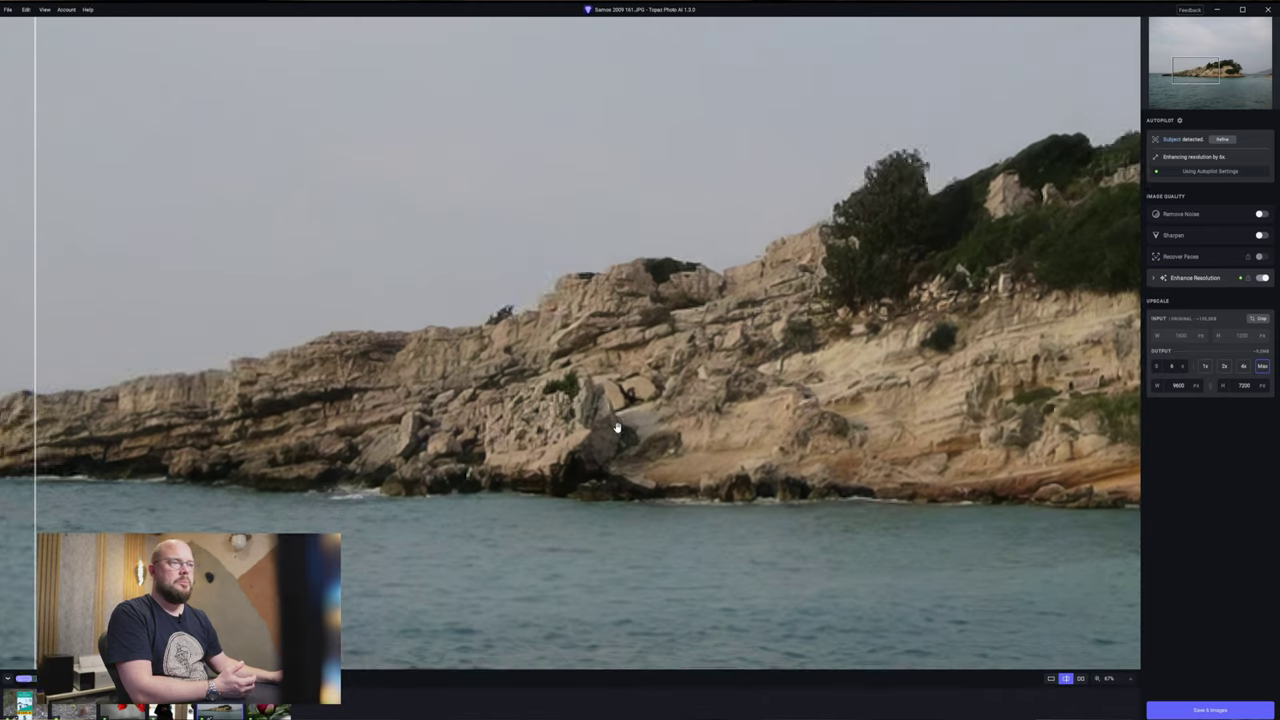
pyautogui.scroll(-2, 617, 427)
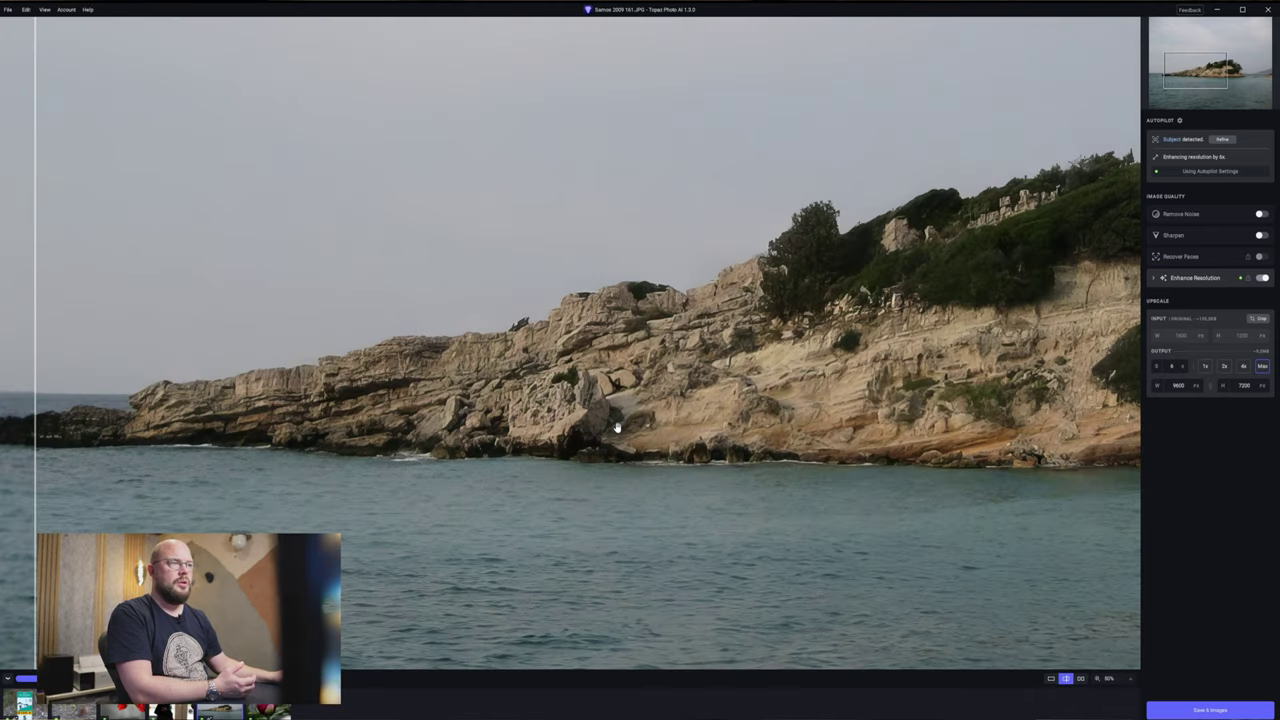
pyautogui.moveTo(864, 412); pyautogui.dragTo(801, 402)
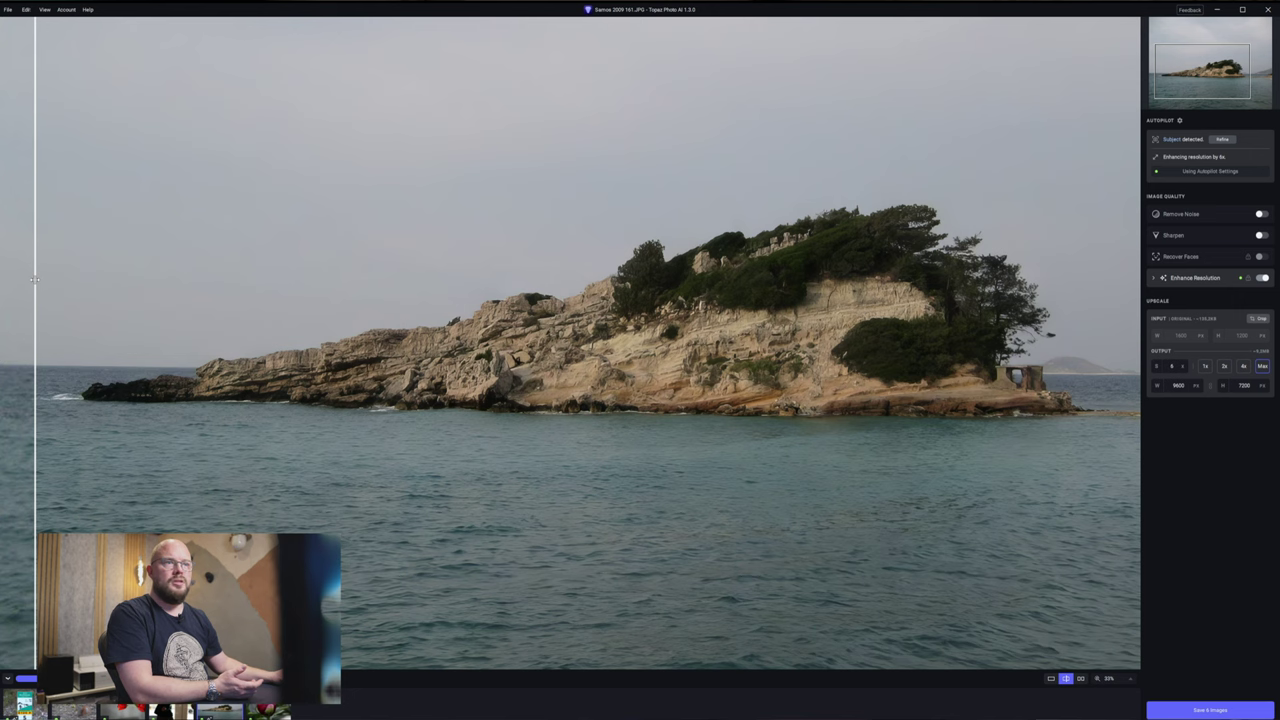
pyautogui.moveTo(35, 280); pyautogui.dragTo(1063, 293)
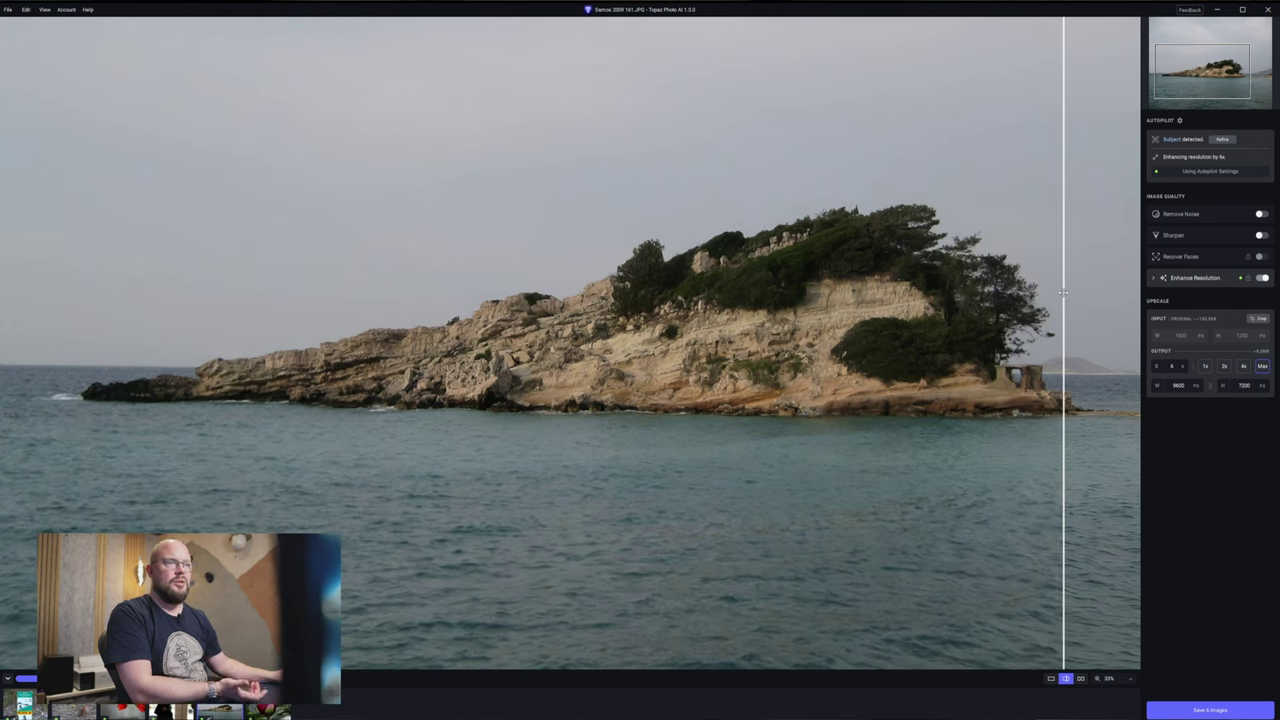
pyautogui.moveTo(1063, 293); pyautogui.dragTo(1104, 290)
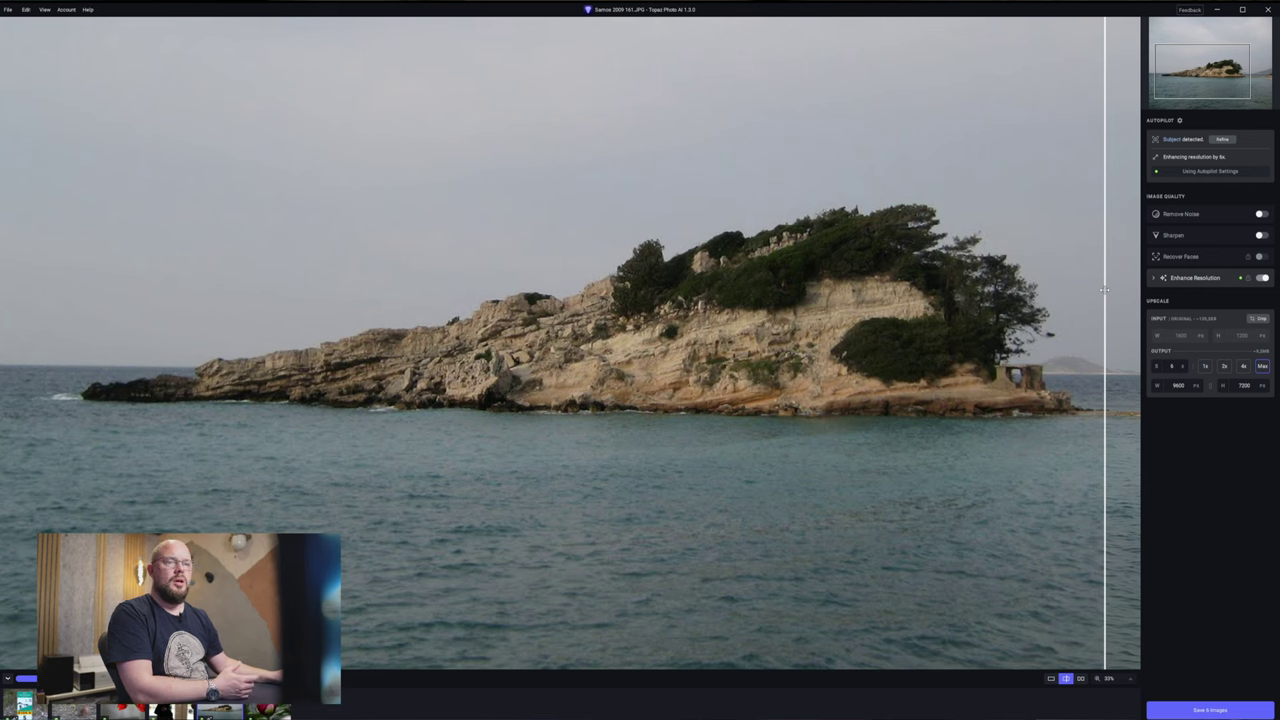
# Switch to the peony raw photo, show its Raw Remove Noise settings, and compare the noisy and denoised upper petals at 200% zoom.
pyautogui.press('Right')
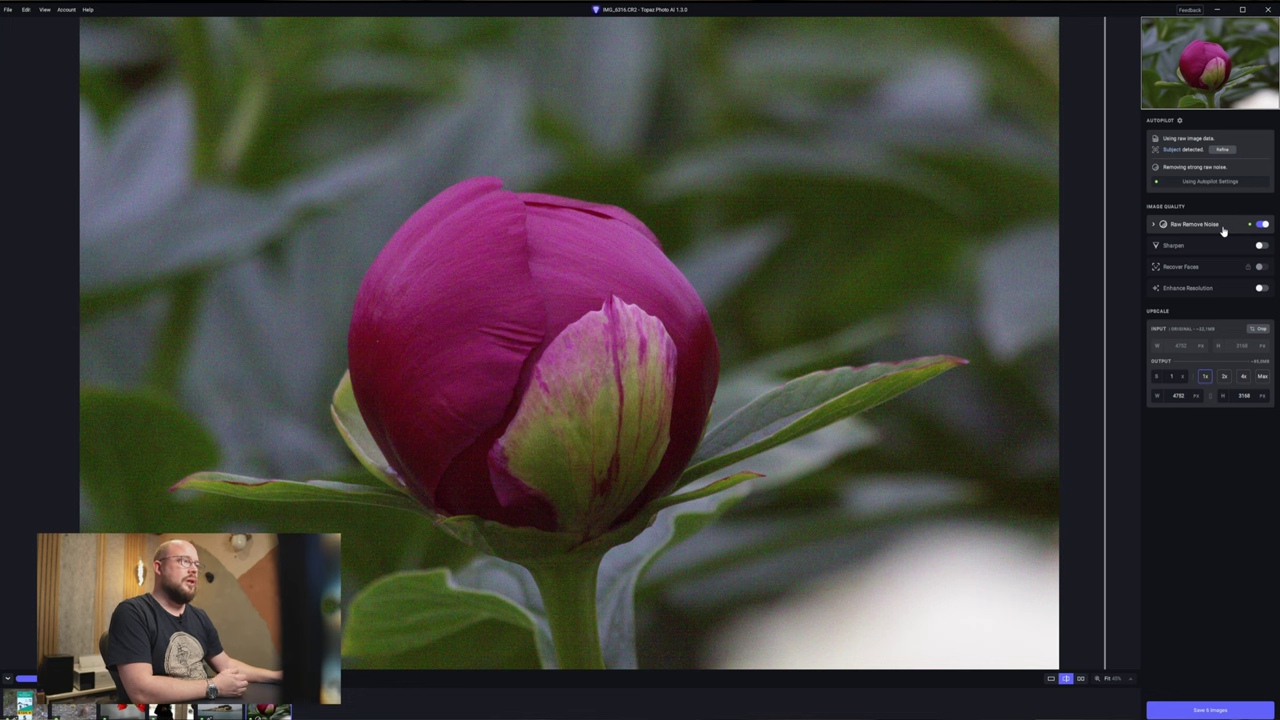
pyautogui.click(1155, 225)
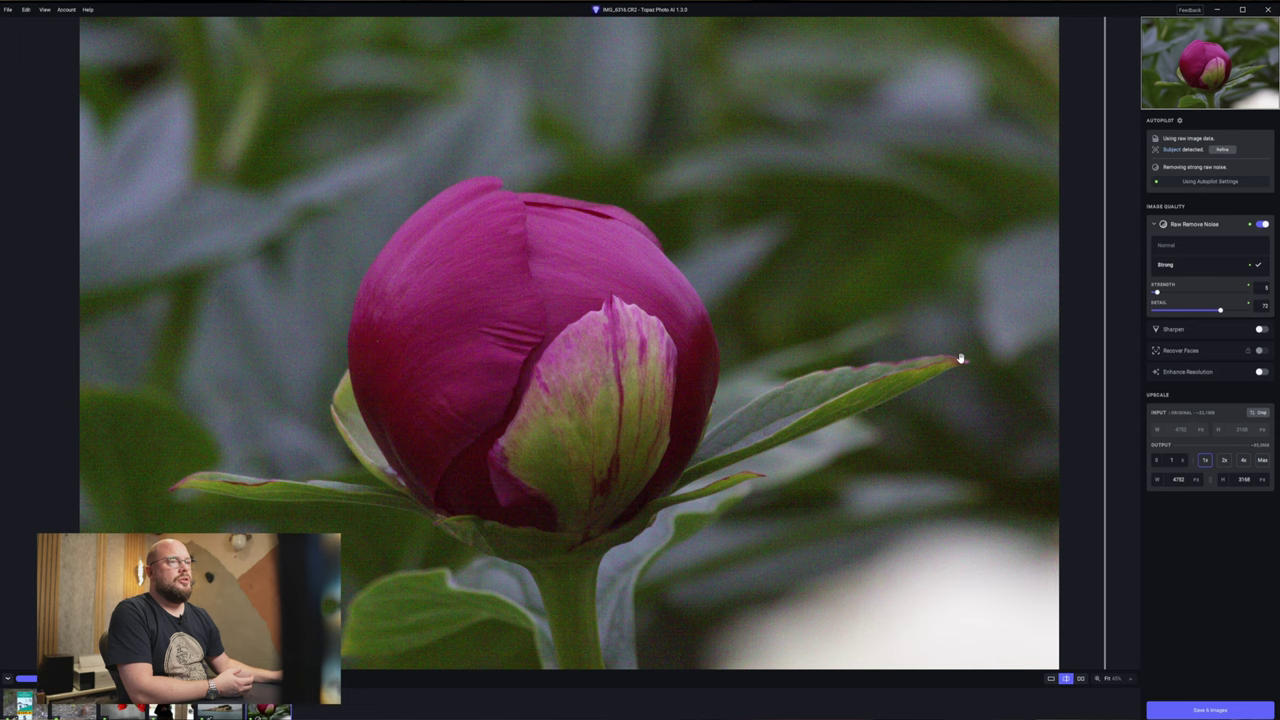
pyautogui.scroll(5, 600, 215)
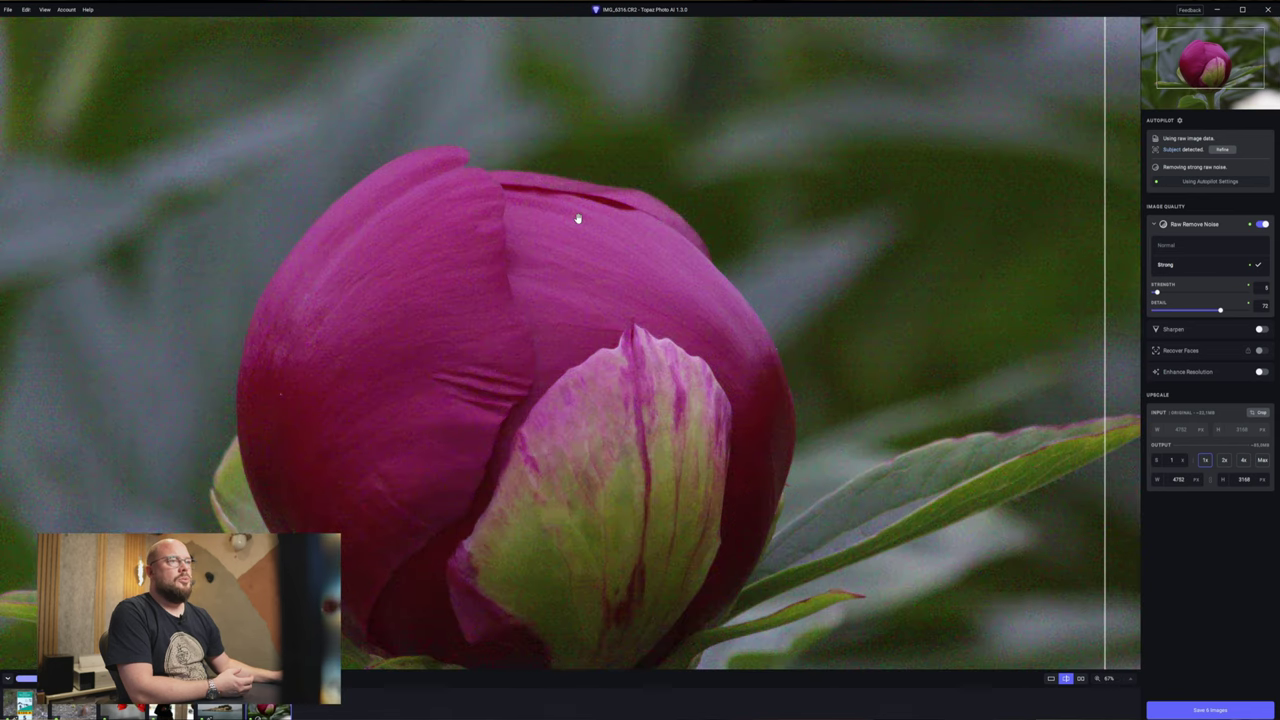
pyautogui.moveTo(700, 131); pyautogui.dragTo(1175, 347)
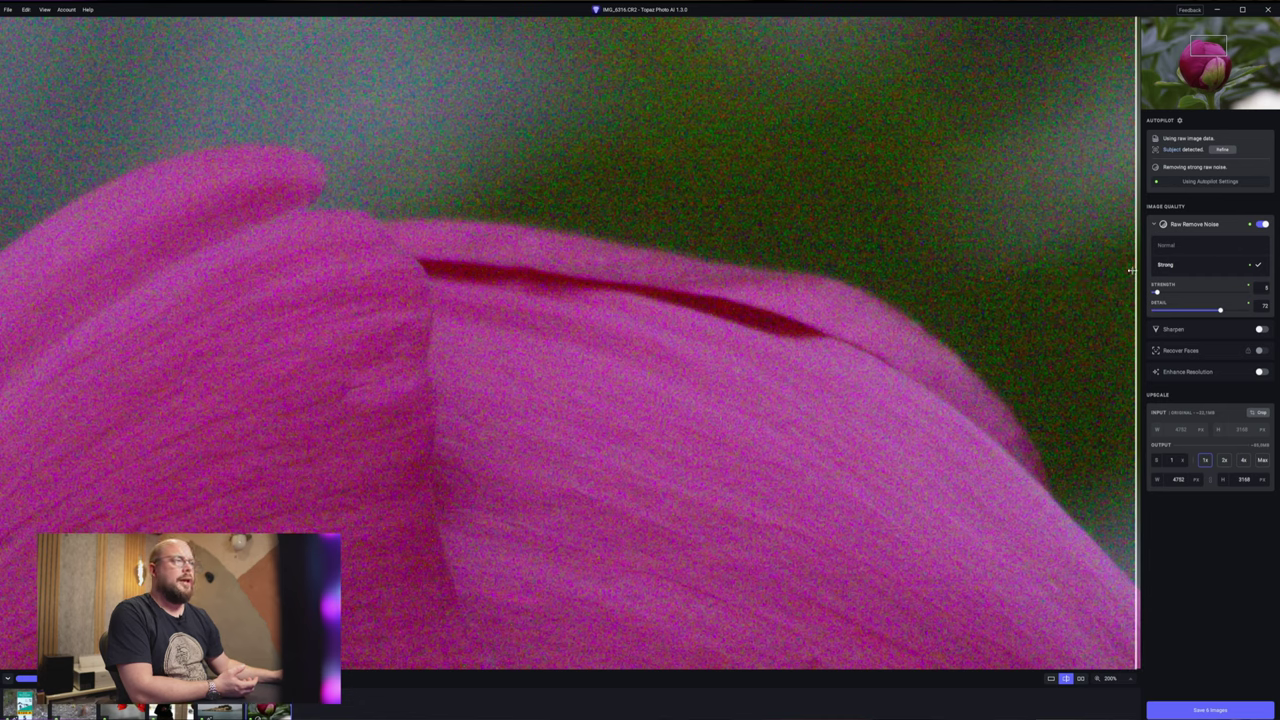
pyautogui.moveTo(1131, 270); pyautogui.dragTo(96, 252)
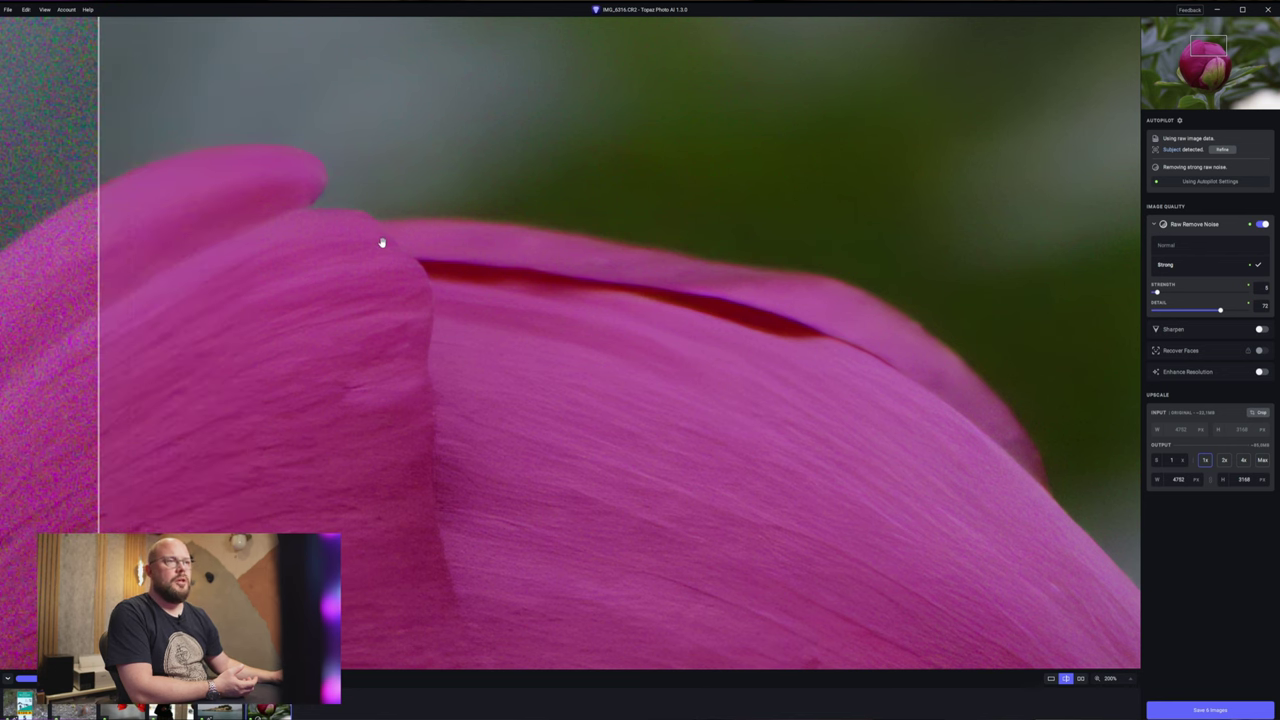
# Compare the noisy original and denoised version of the dark petal fold at 800% zoom.
pyautogui.scroll(2, 381, 242)
pyautogui.moveTo(495, 196); pyautogui.dragTo(743, 391)
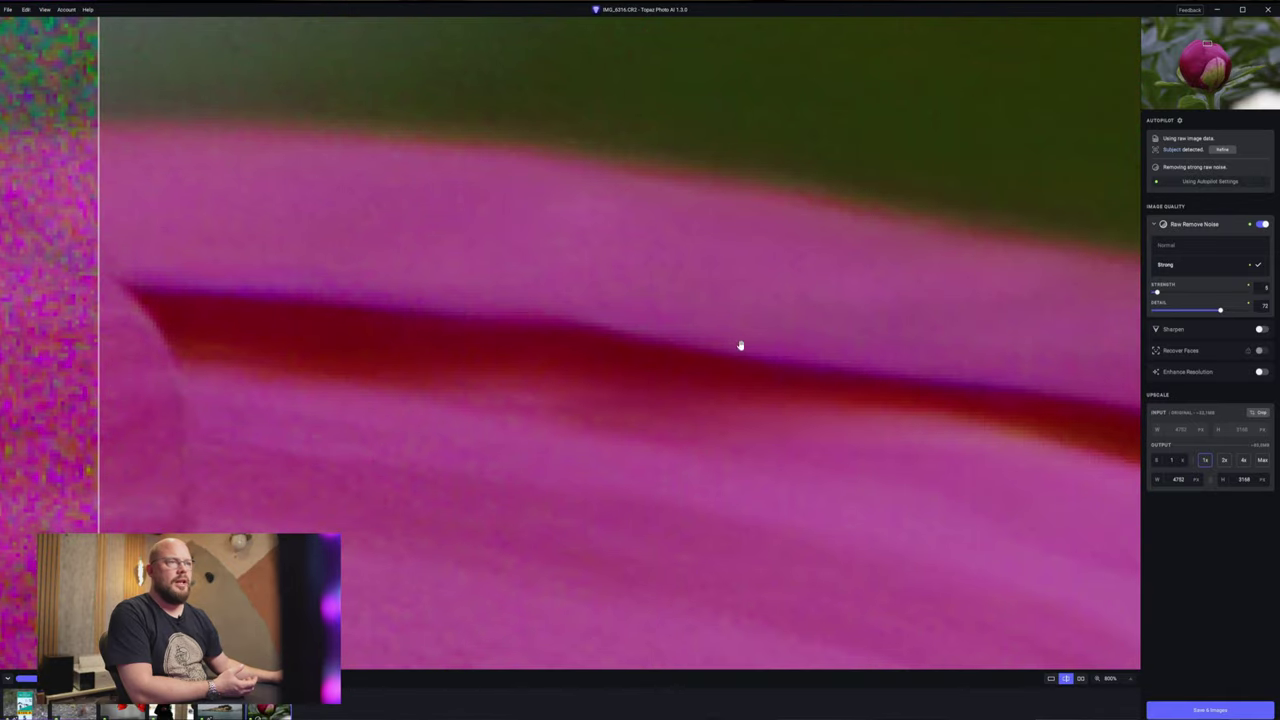
pyautogui.moveTo(103, 257); pyautogui.dragTo(528, 271)
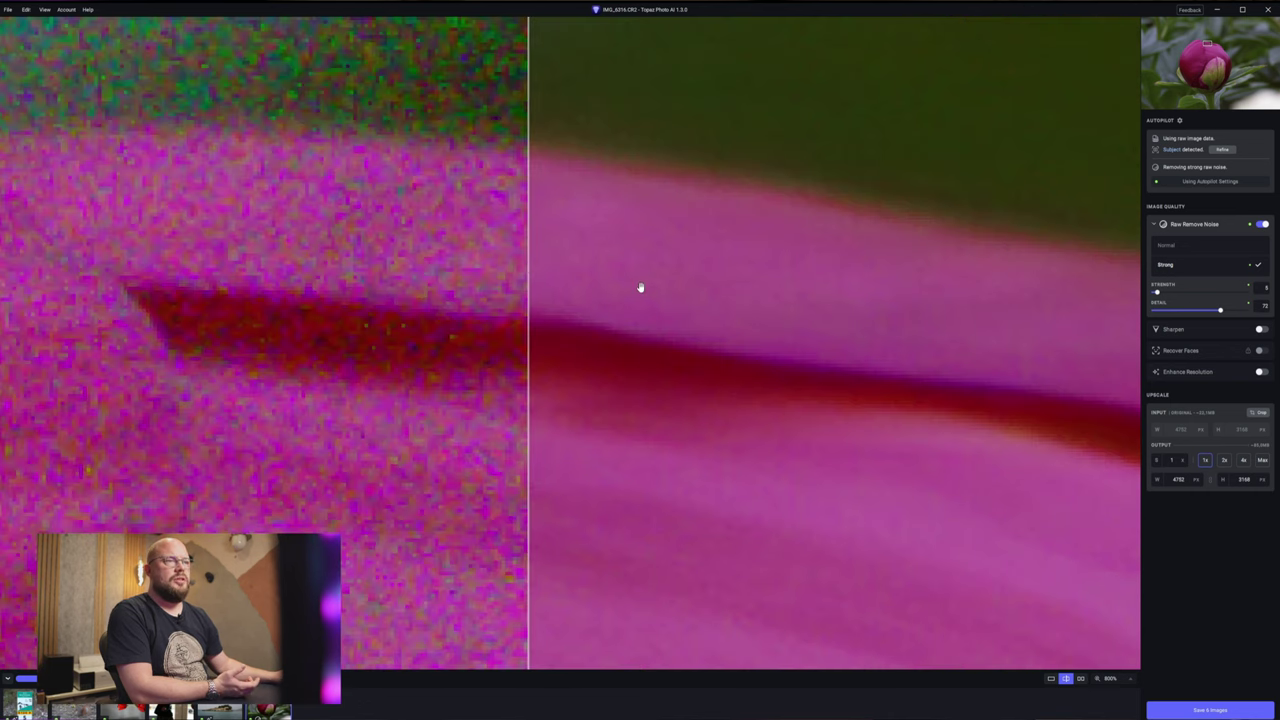
# Fit the whole peony photo in view and move the split divider past the flower to reveal the full denoised version.
pyautogui.scroll(-2, 638, 326)
pyautogui.scroll(-2, 638, 326)
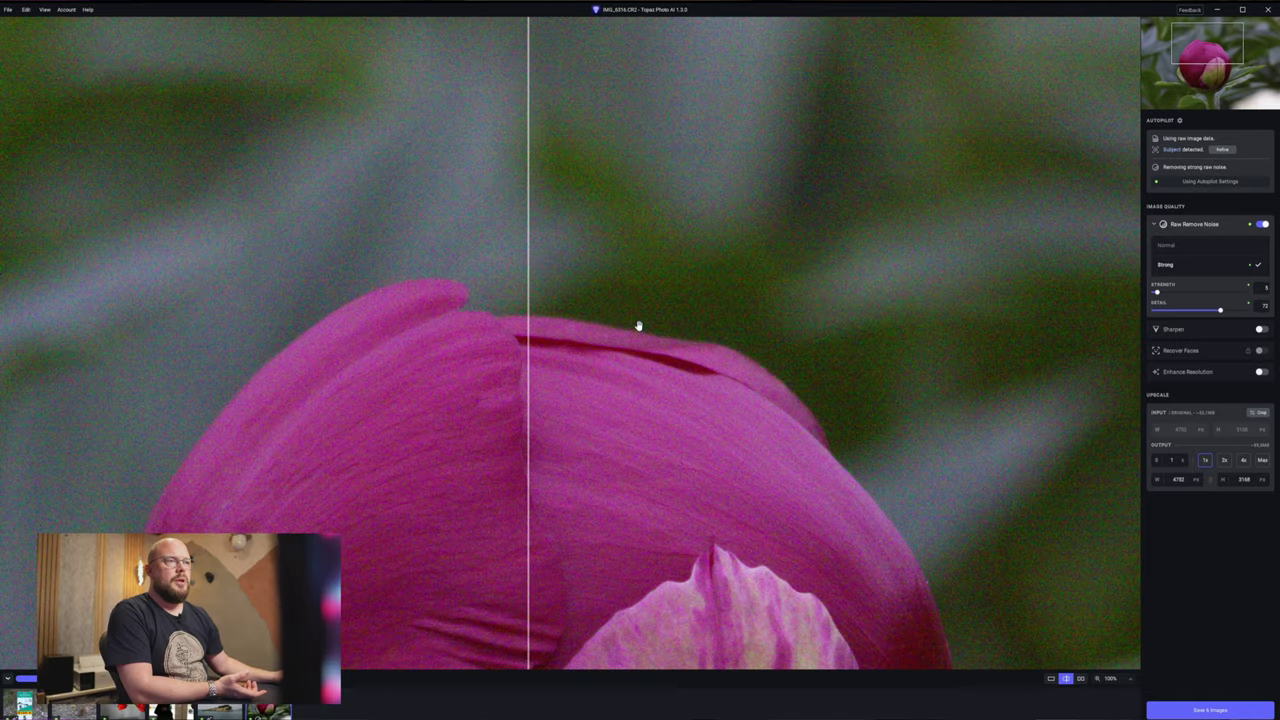
pyautogui.scroll(-1, 638, 380)
pyautogui.scroll(-2, 638, 398)
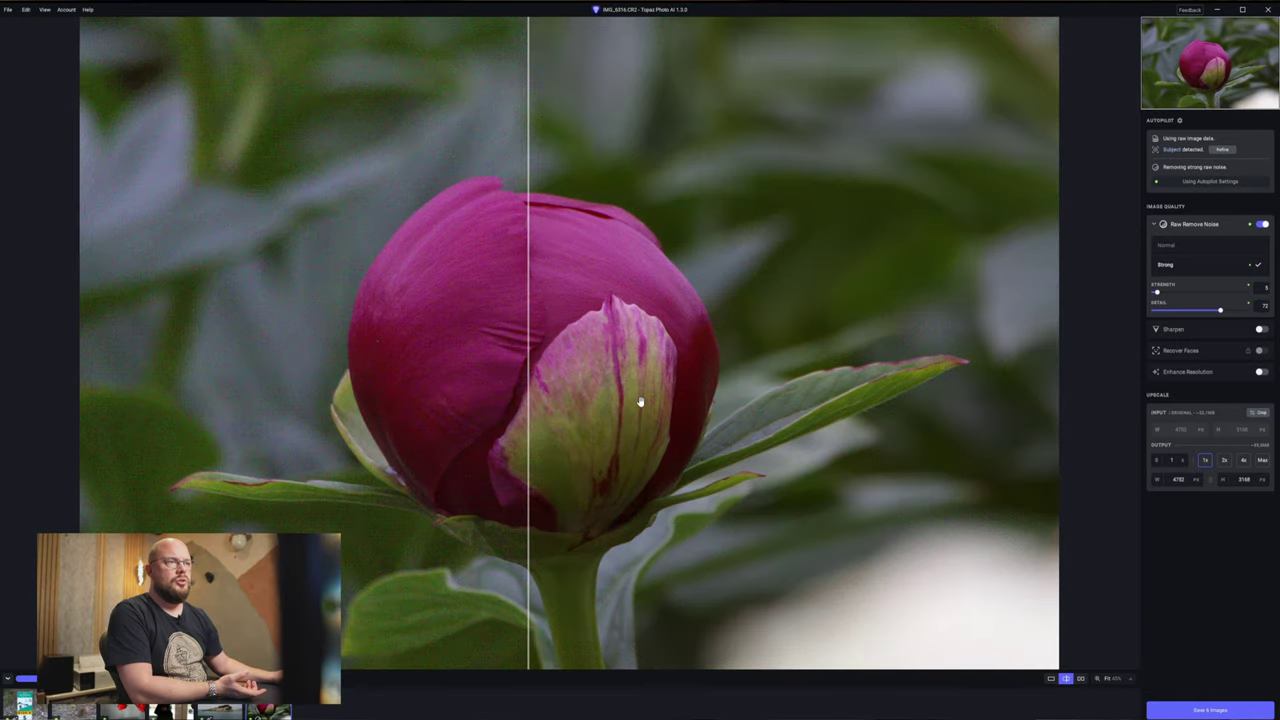
pyautogui.moveTo(531, 245); pyautogui.dragTo(61, 225)
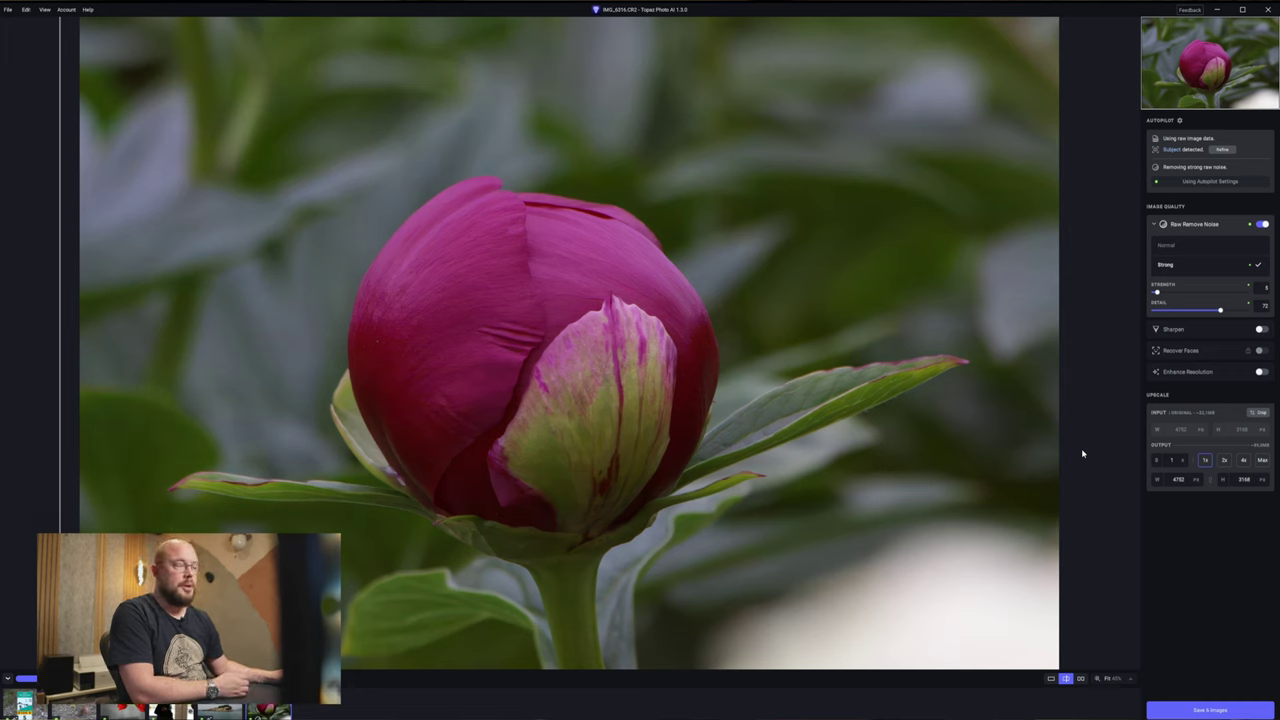
# Try the Strong sharpening model on the peony, inspect the petals at 200% zoom, and turn sharpening off.
pyautogui.click(1261, 331)
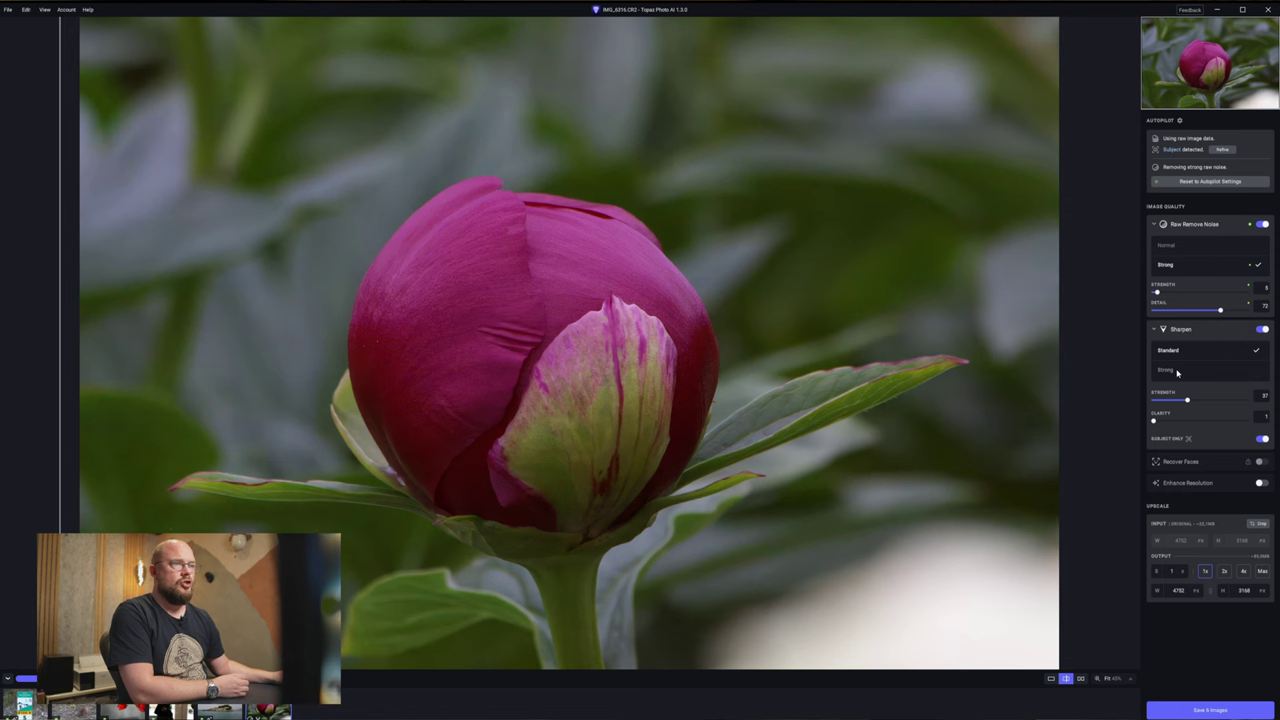
pyautogui.click(1177, 371)
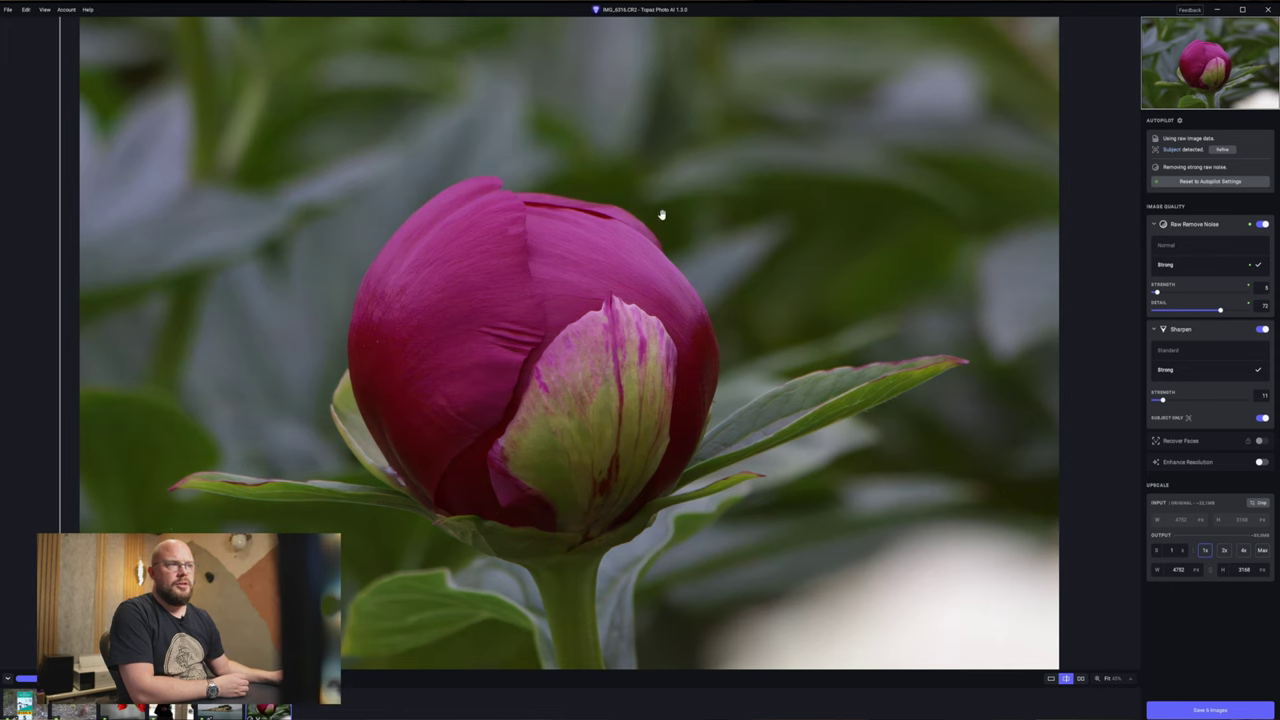
pyautogui.scroll(5, 520, 249)
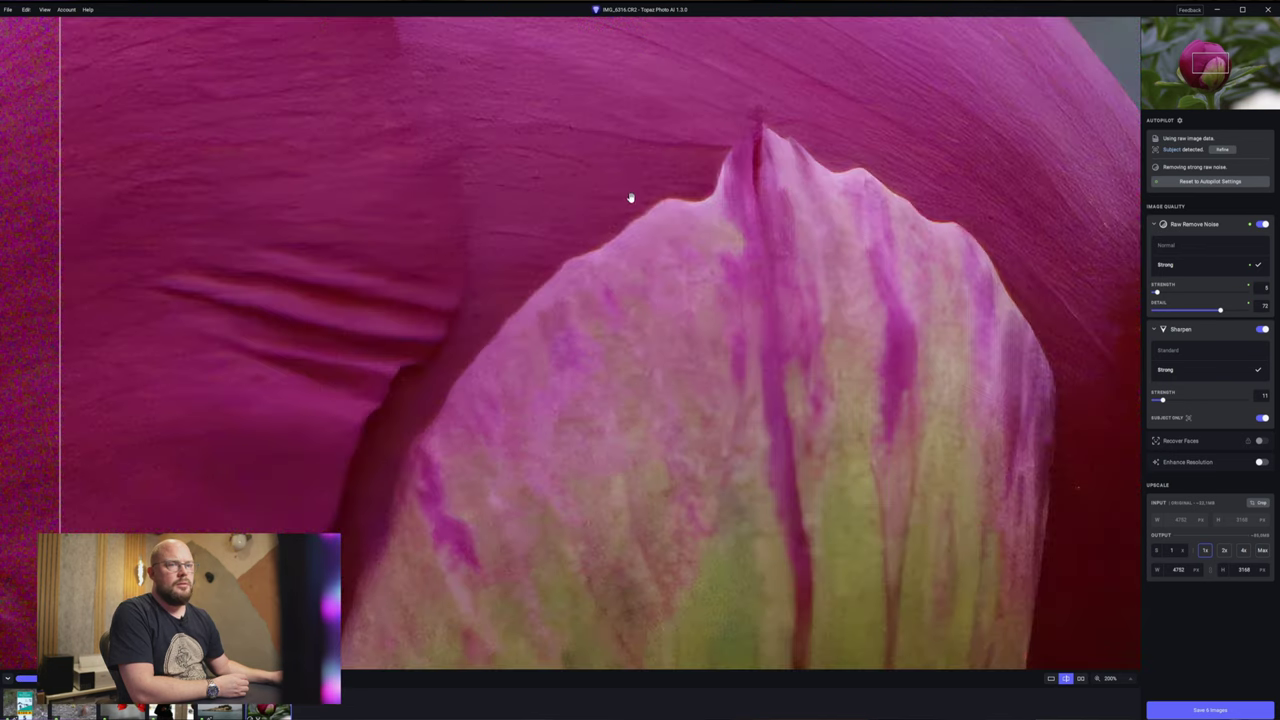
pyautogui.moveTo(641, 116); pyautogui.dragTo(683, 509)
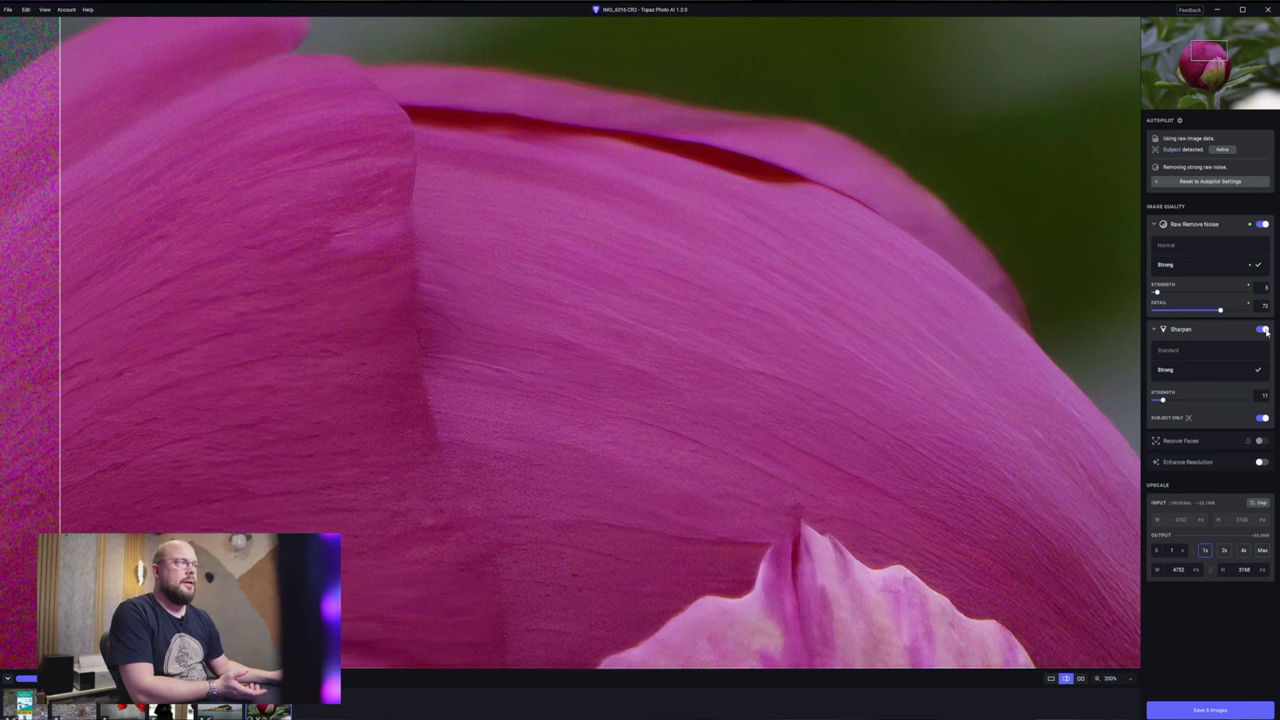
pyautogui.click(1264, 330)
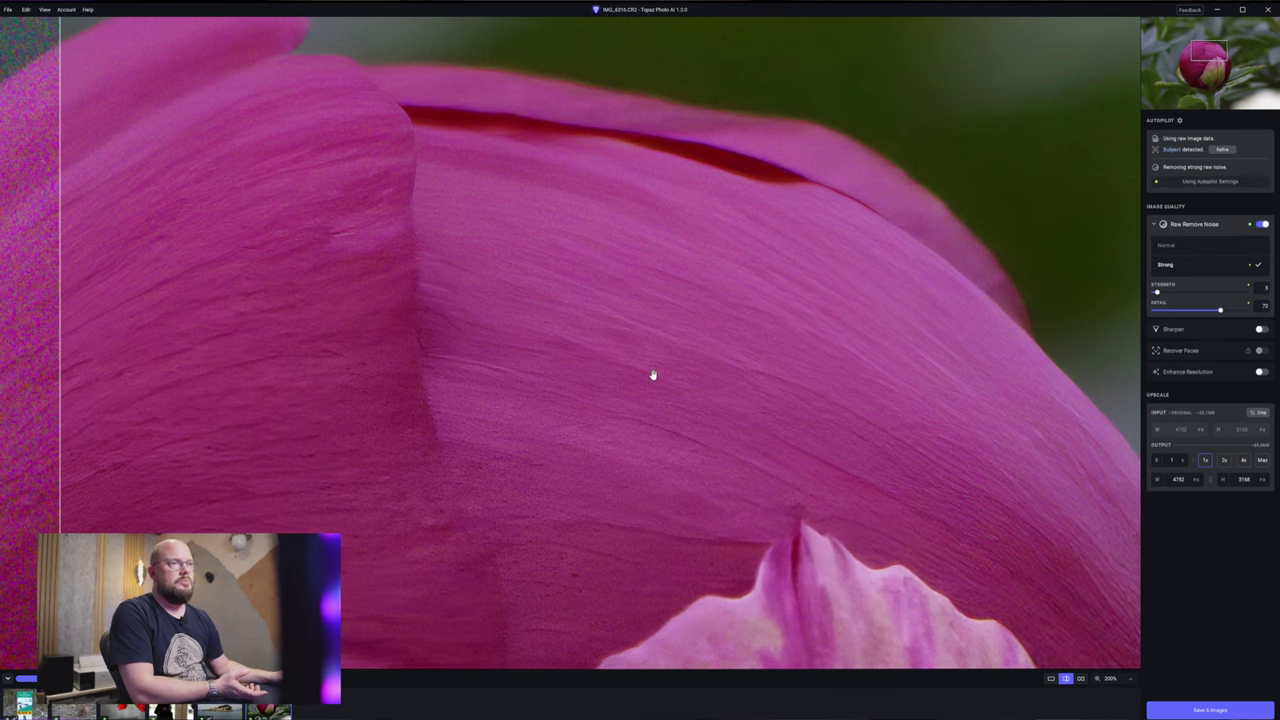
# Enable Enhance Resolution for the peony with the Low Resolution model and set the upscale output to Max.
pyautogui.scroll(-2, 652, 375)
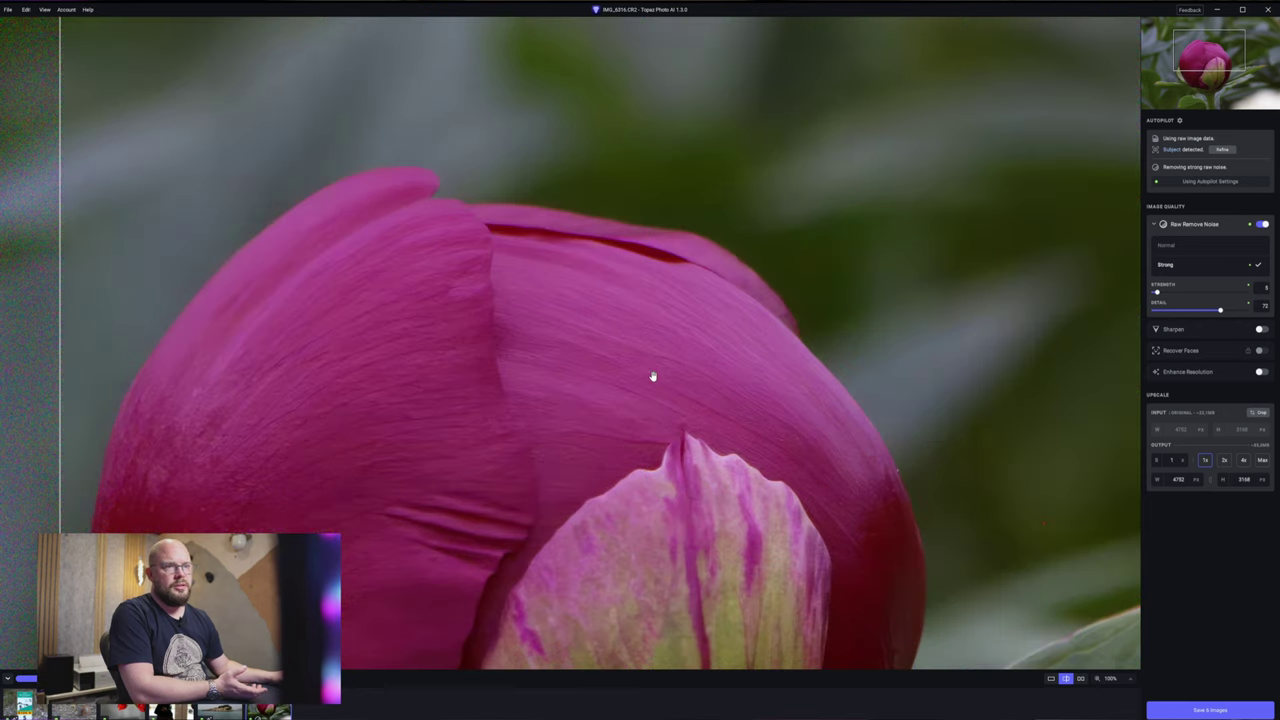
pyautogui.moveTo(641, 468); pyautogui.dragTo(644, 274)
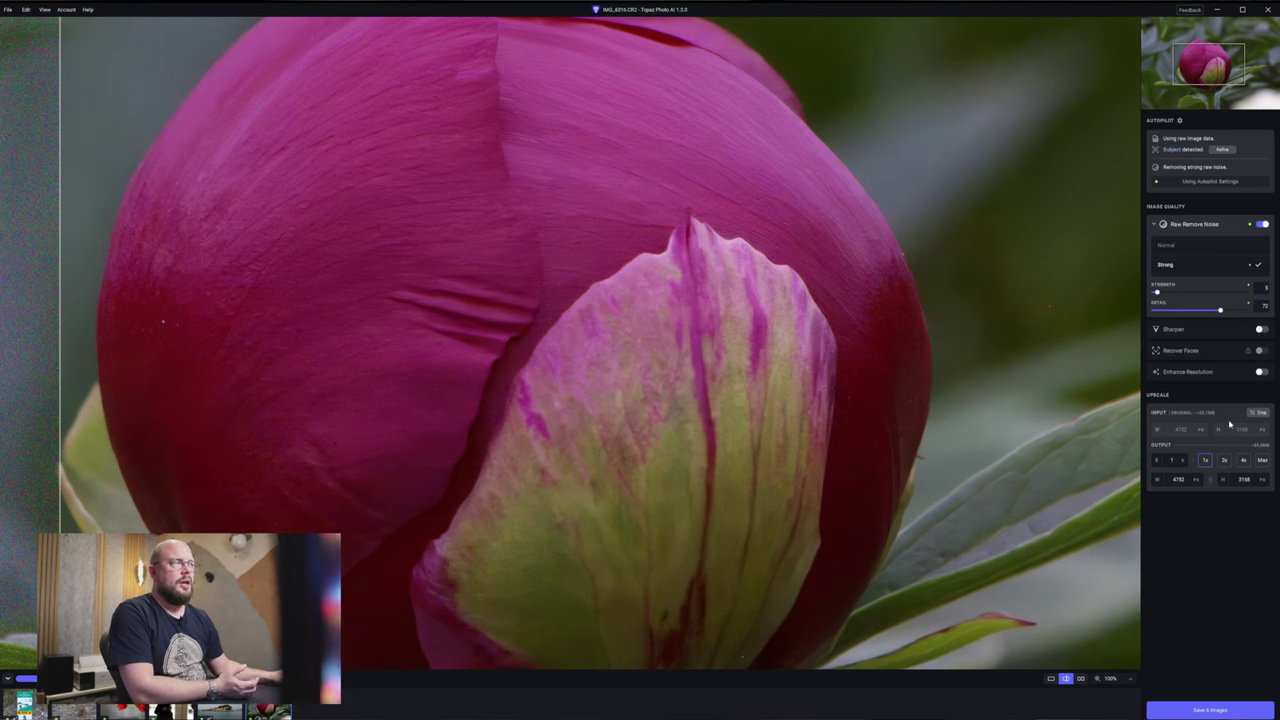
pyautogui.click(1264, 373)
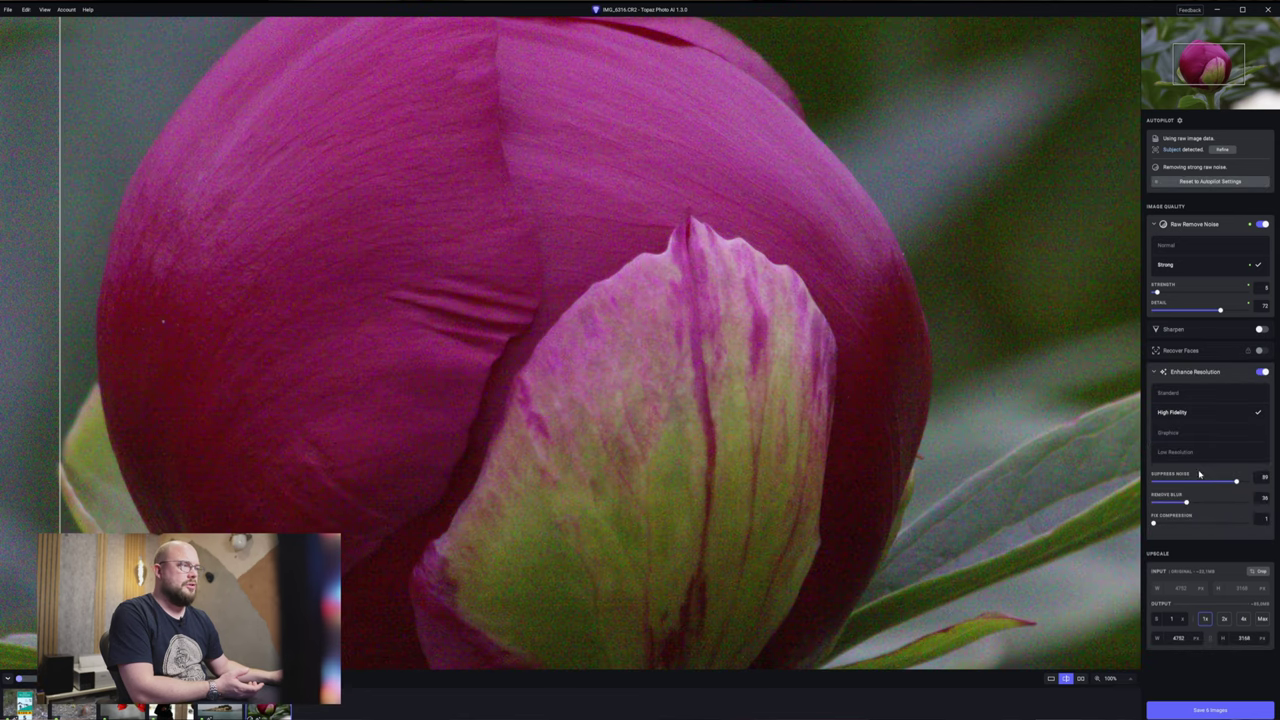
pyautogui.click(1176, 452)
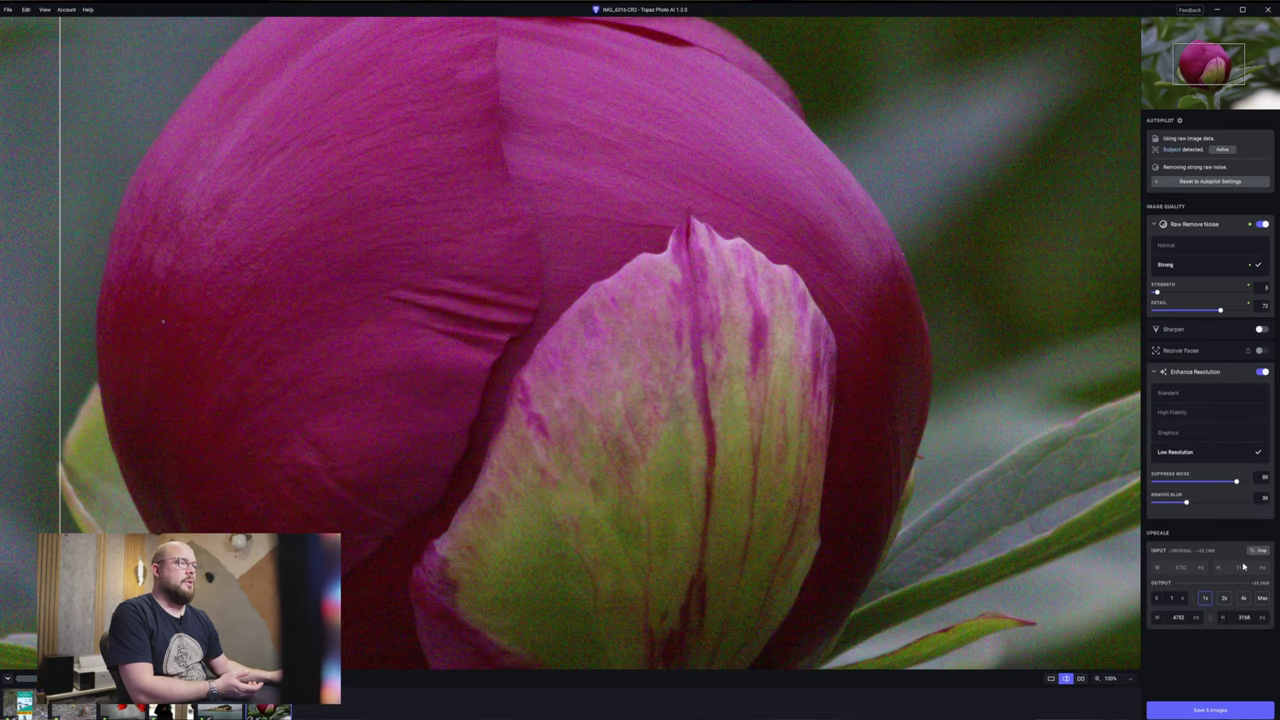
pyautogui.click(1262, 597)
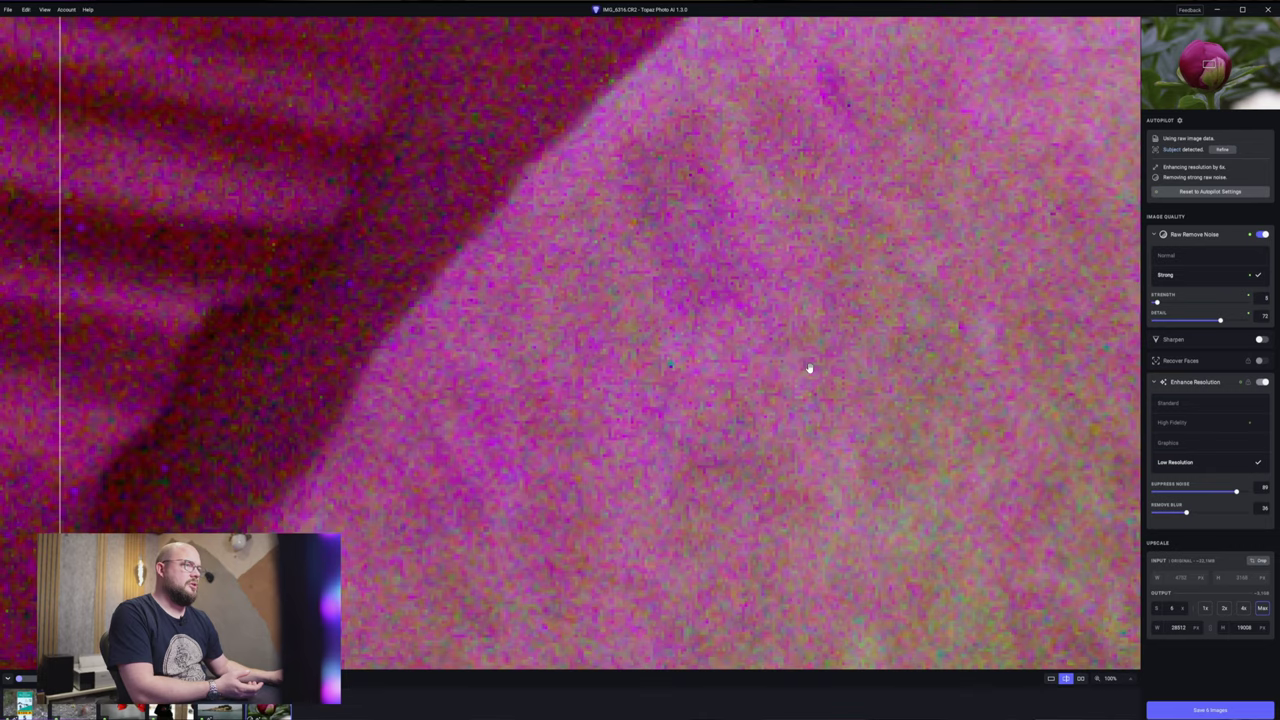
# Inspect the upscaled peony's pale inner petal and surrounding petal texture up close, and fit the whole photo in view.
pyautogui.scroll(-1, 1106, 251)
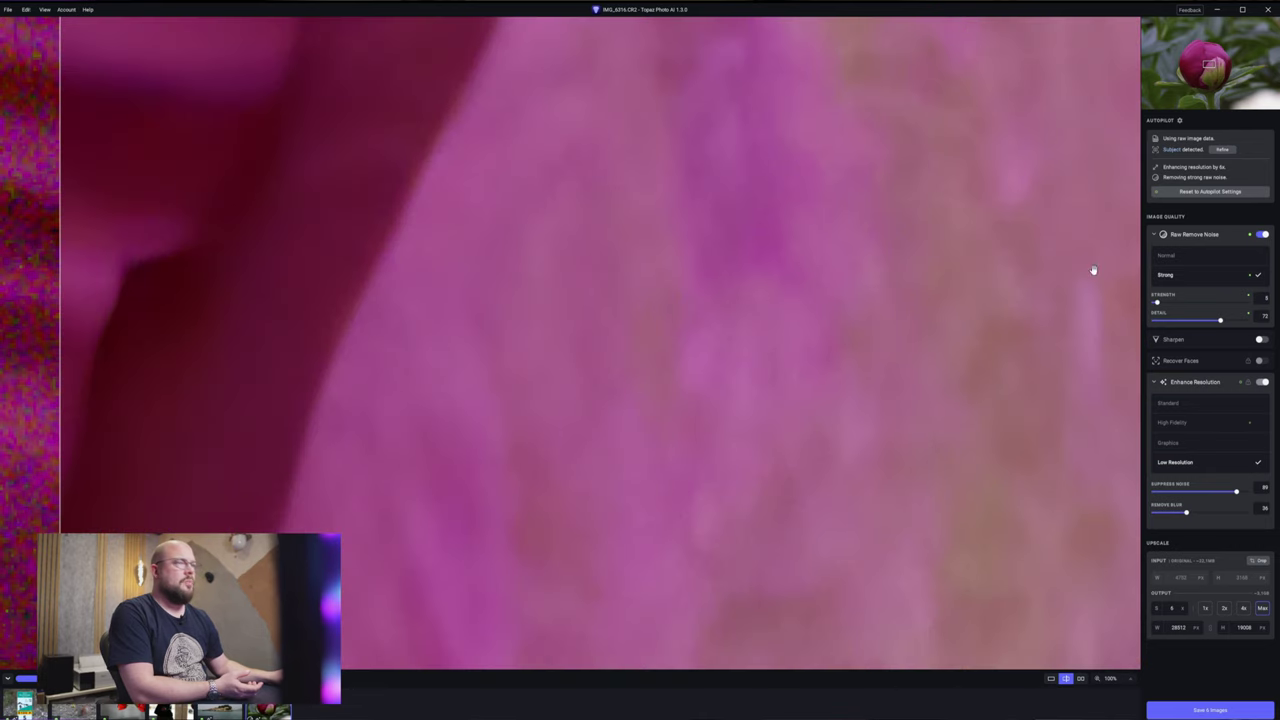
pyautogui.scroll(-1, 716, 405)
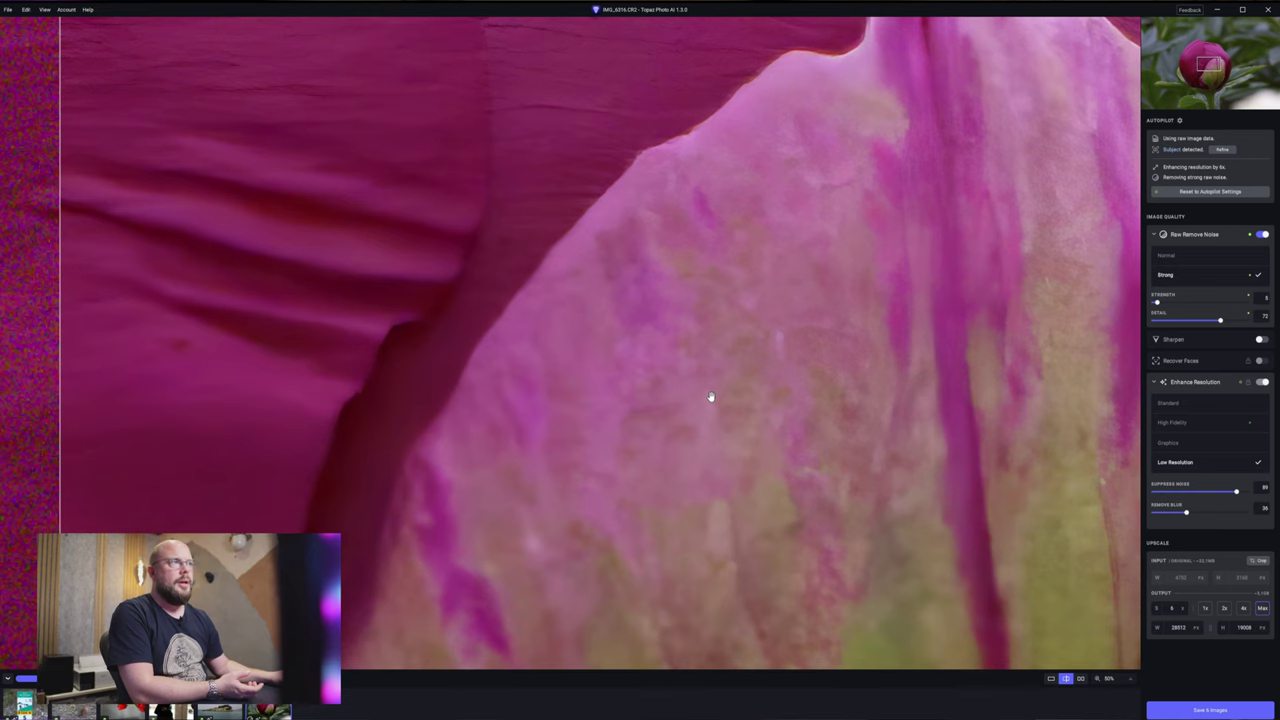
pyautogui.moveTo(923, 94); pyautogui.dragTo(766, 403)
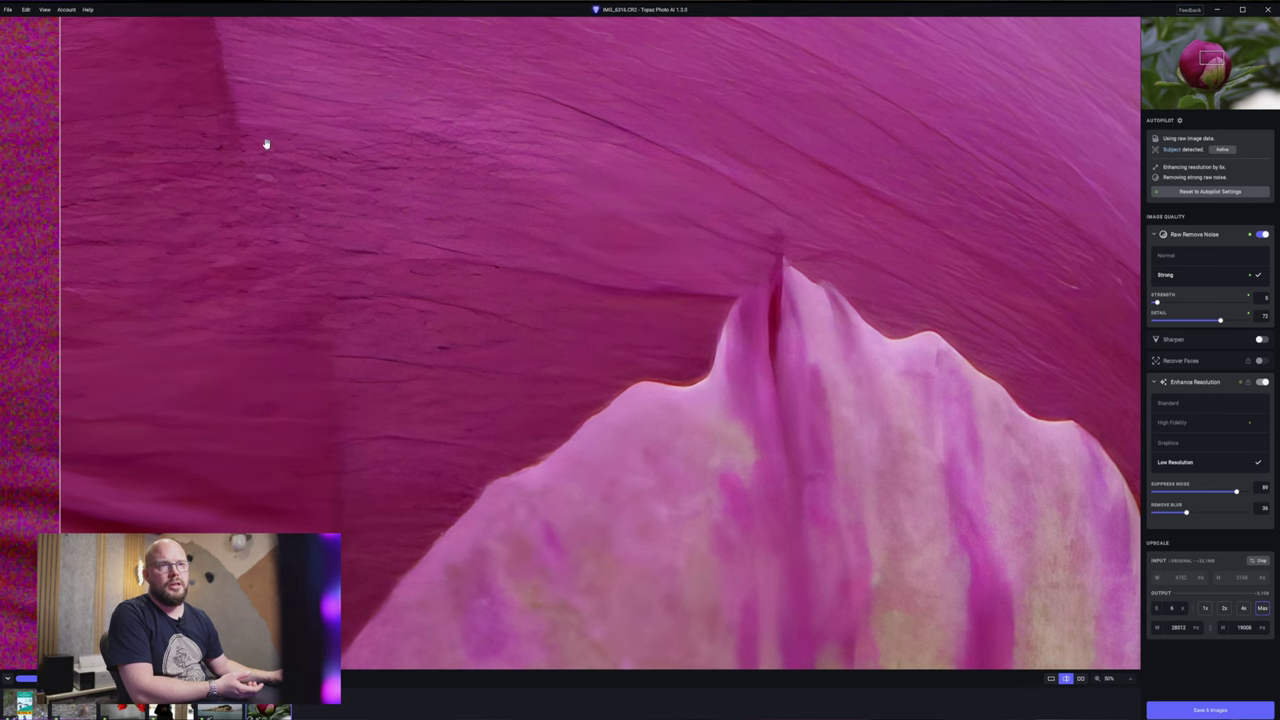
pyautogui.scroll(-5, 343, 280)
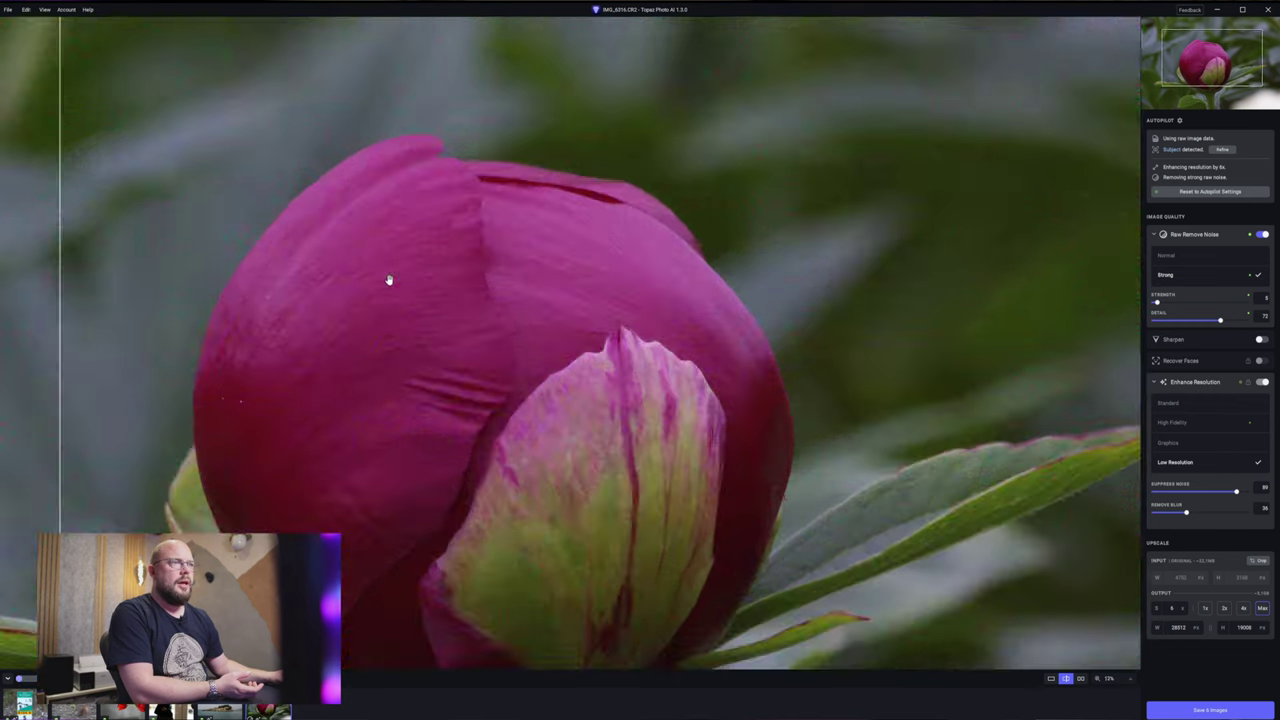
pyautogui.scroll(-2, 392, 282)
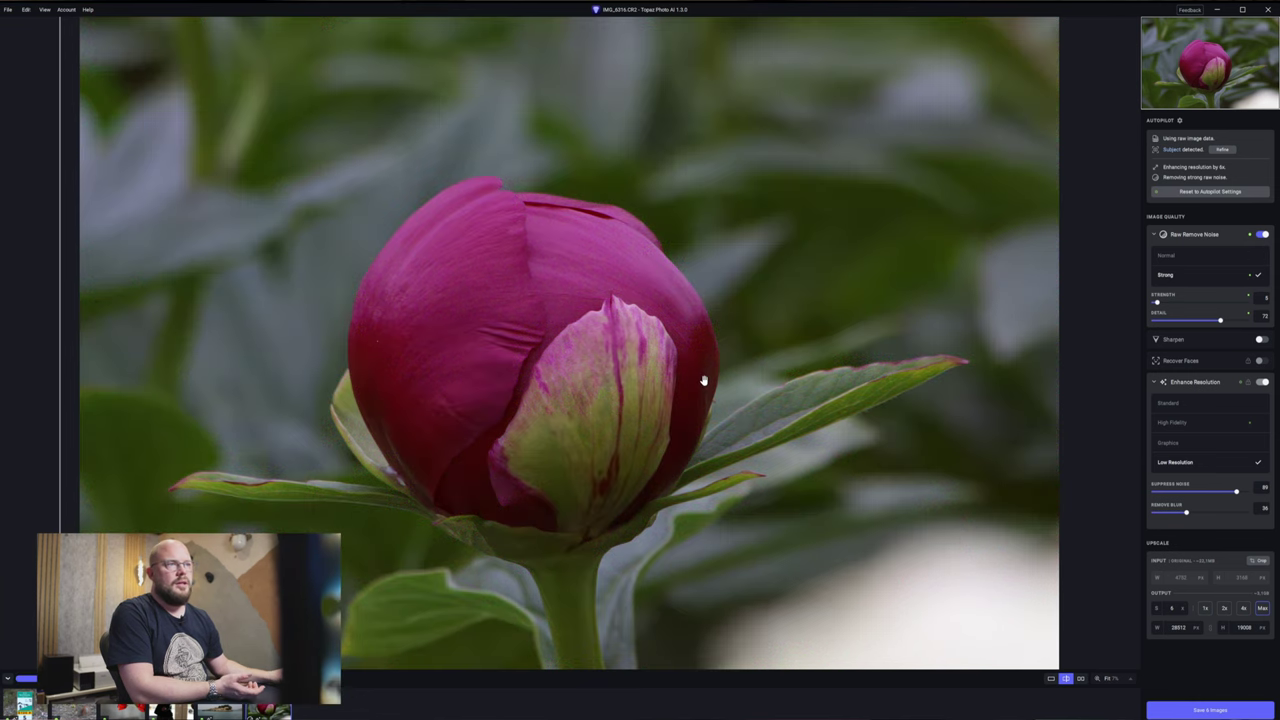
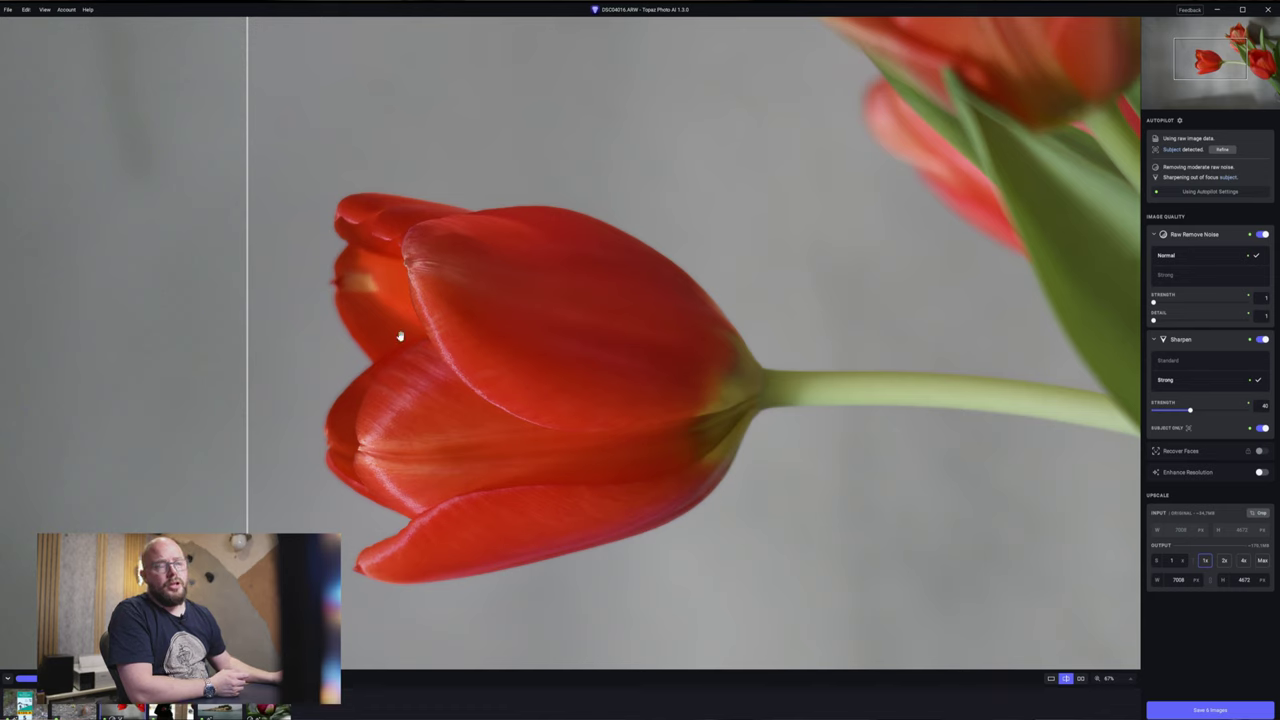
# Shift the split divider farther from the red tulip and centre the enhanced flower in view.
pyautogui.moveTo(248, 283); pyautogui.dragTo(228, 300)
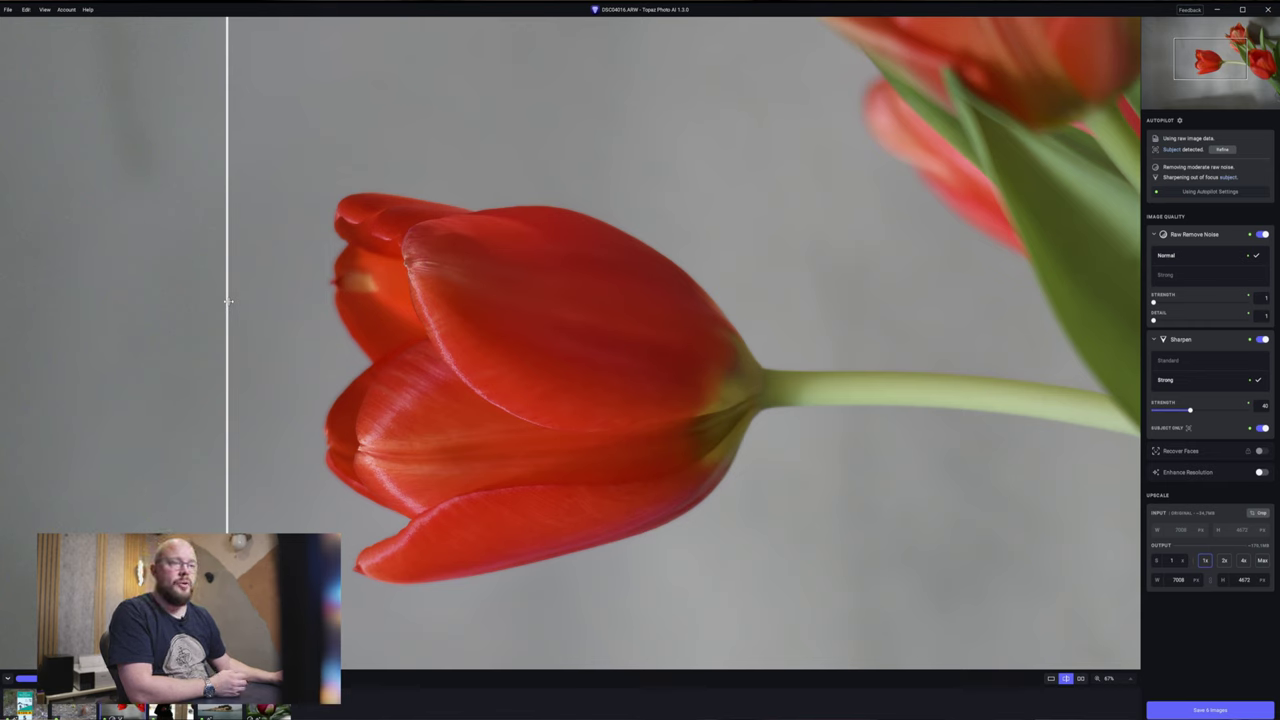
pyautogui.moveTo(228, 300)
pyautogui.mouseDown()
pyautogui.moveTo(586, 306)
pyautogui.moveTo(138, 295)
pyautogui.moveTo(232, 292)
pyautogui.mouseUp()
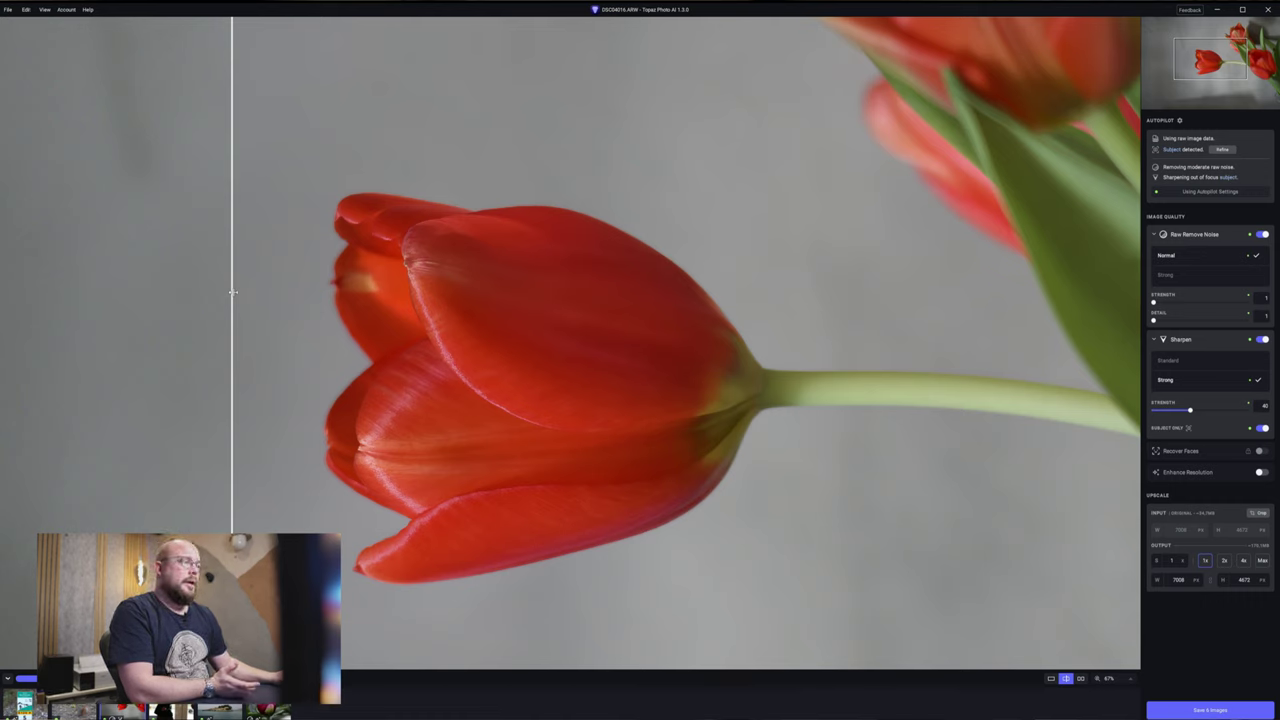
pyautogui.moveTo(232, 292); pyautogui.dragTo(203, 303)
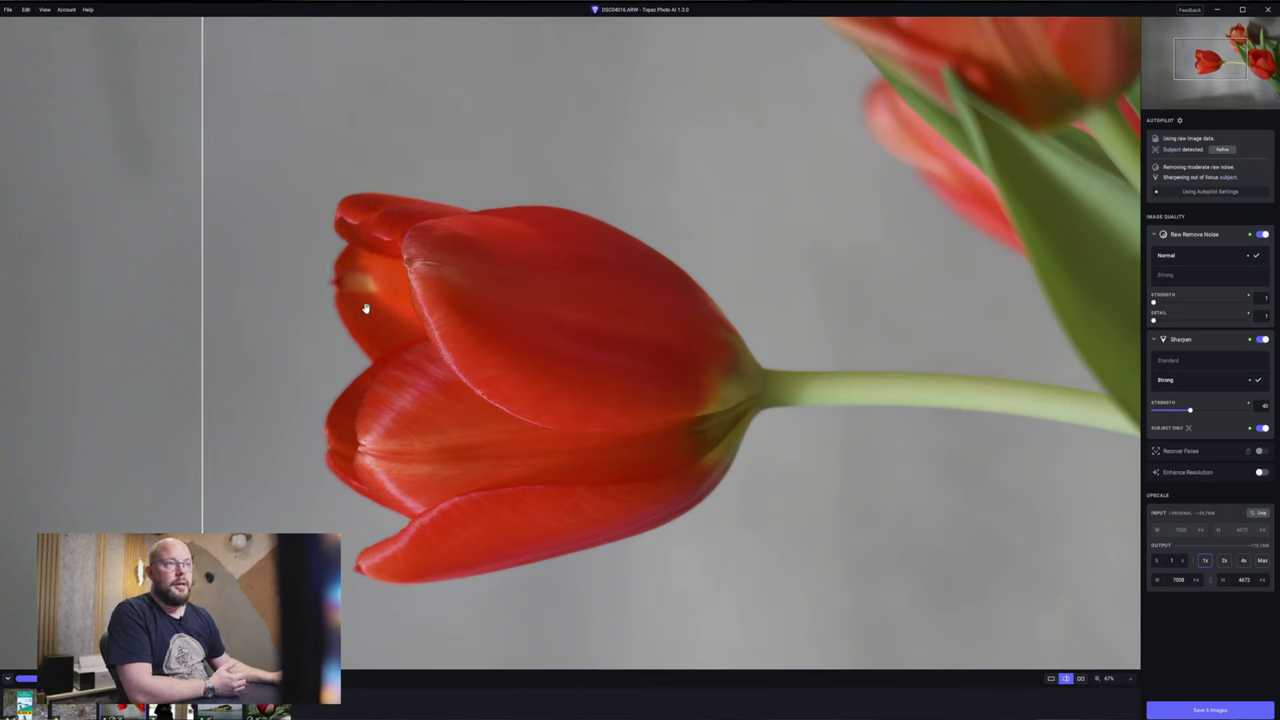
pyautogui.moveTo(365, 308); pyautogui.dragTo(485, 295)
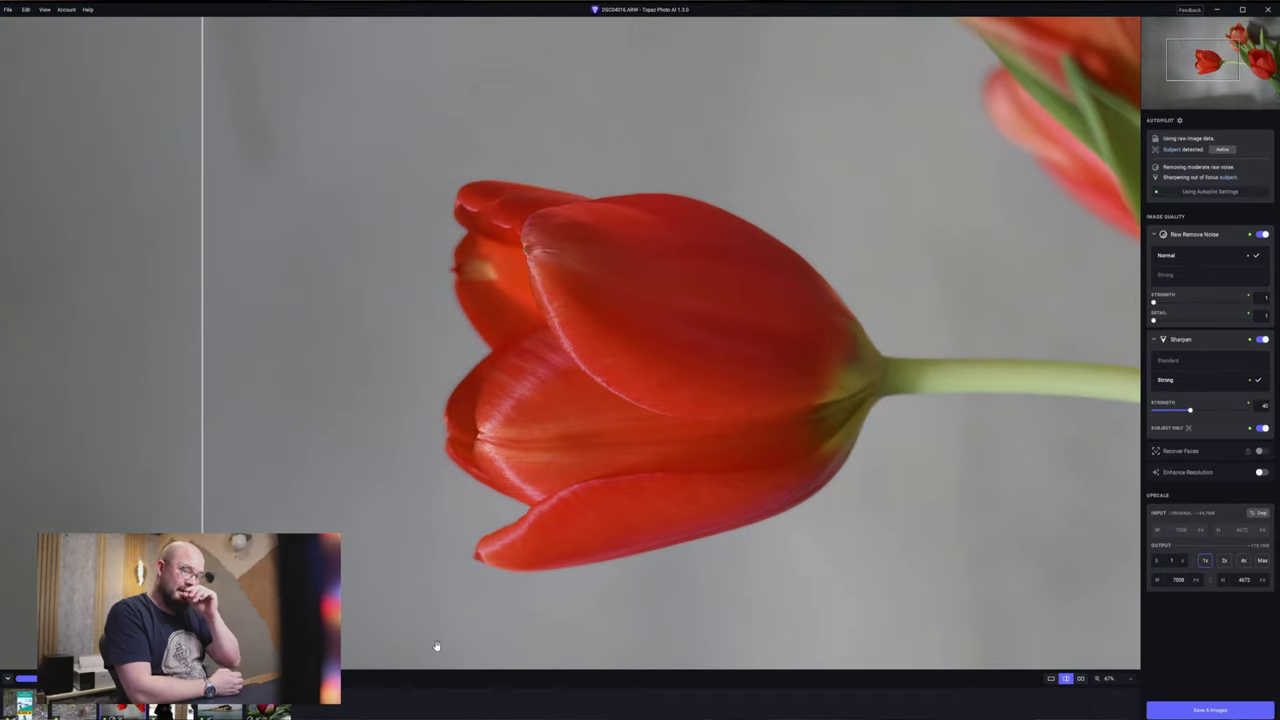
# Switch to the squirrel raw photo, show its original version with the split divider, and expose its Sharpen settings and subject mask.
pyautogui.press('Right')
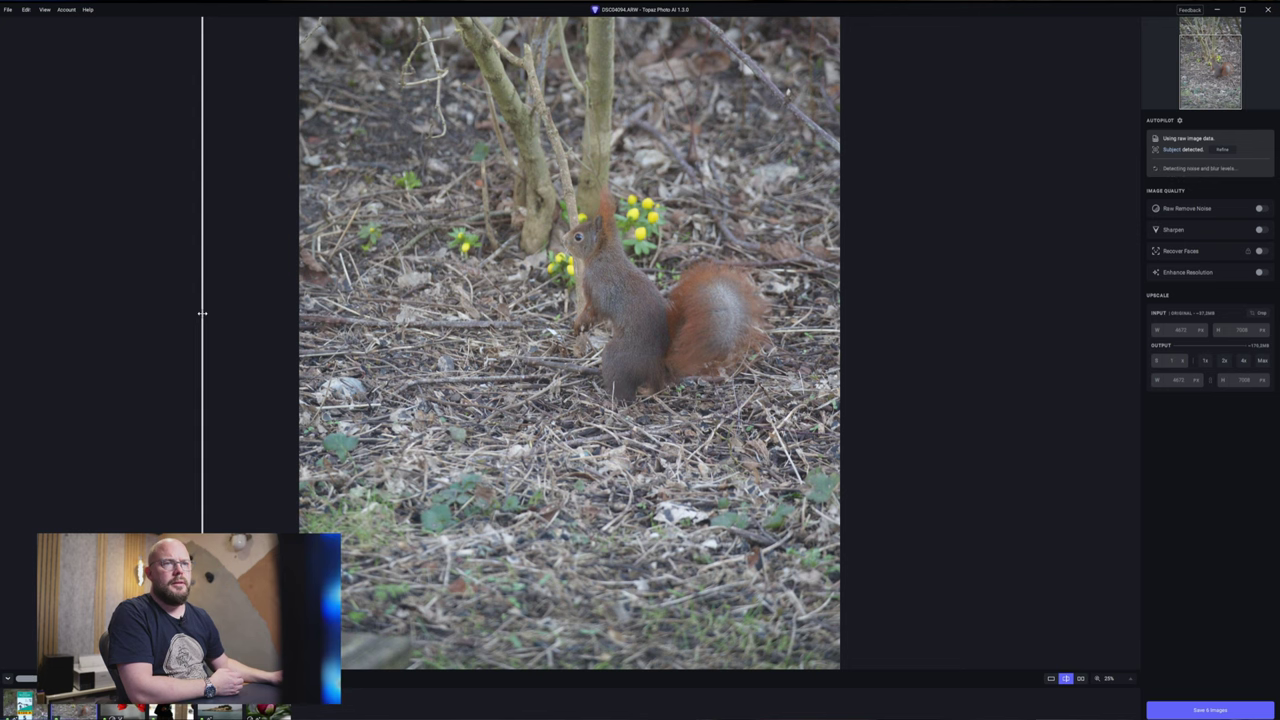
pyautogui.moveTo(202, 313); pyautogui.dragTo(931, 310)
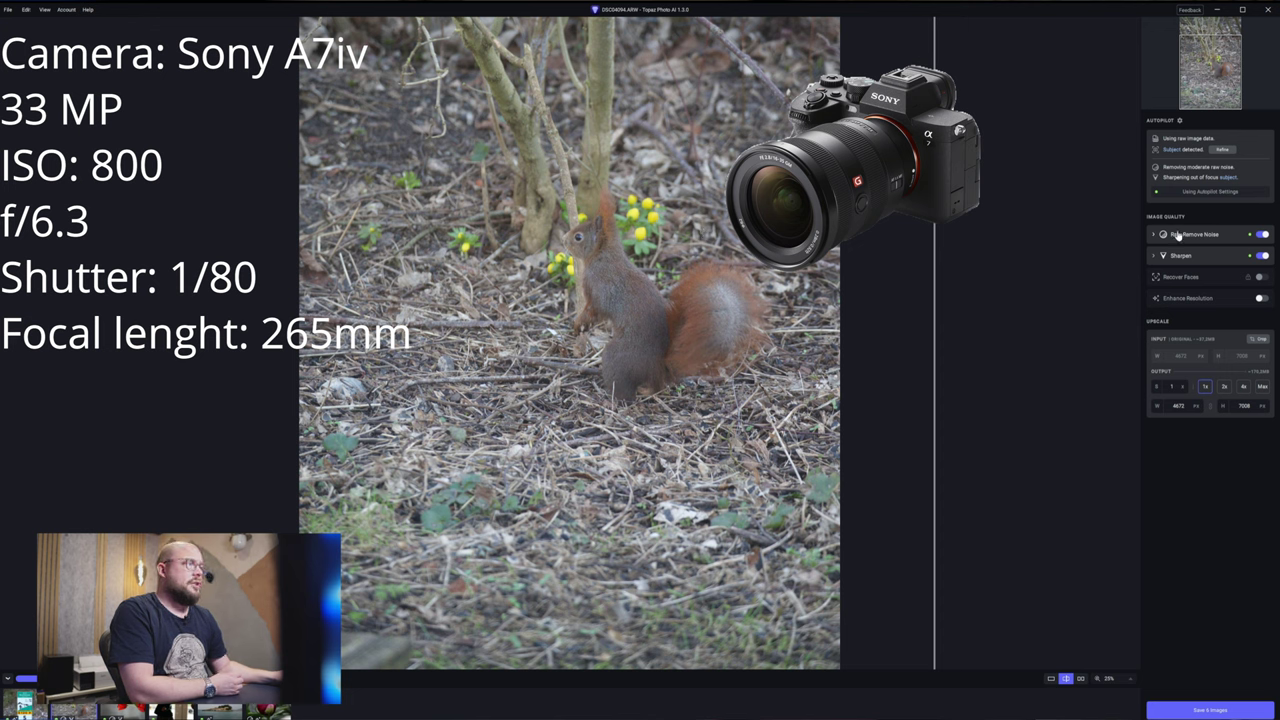
pyautogui.click(1156, 257)
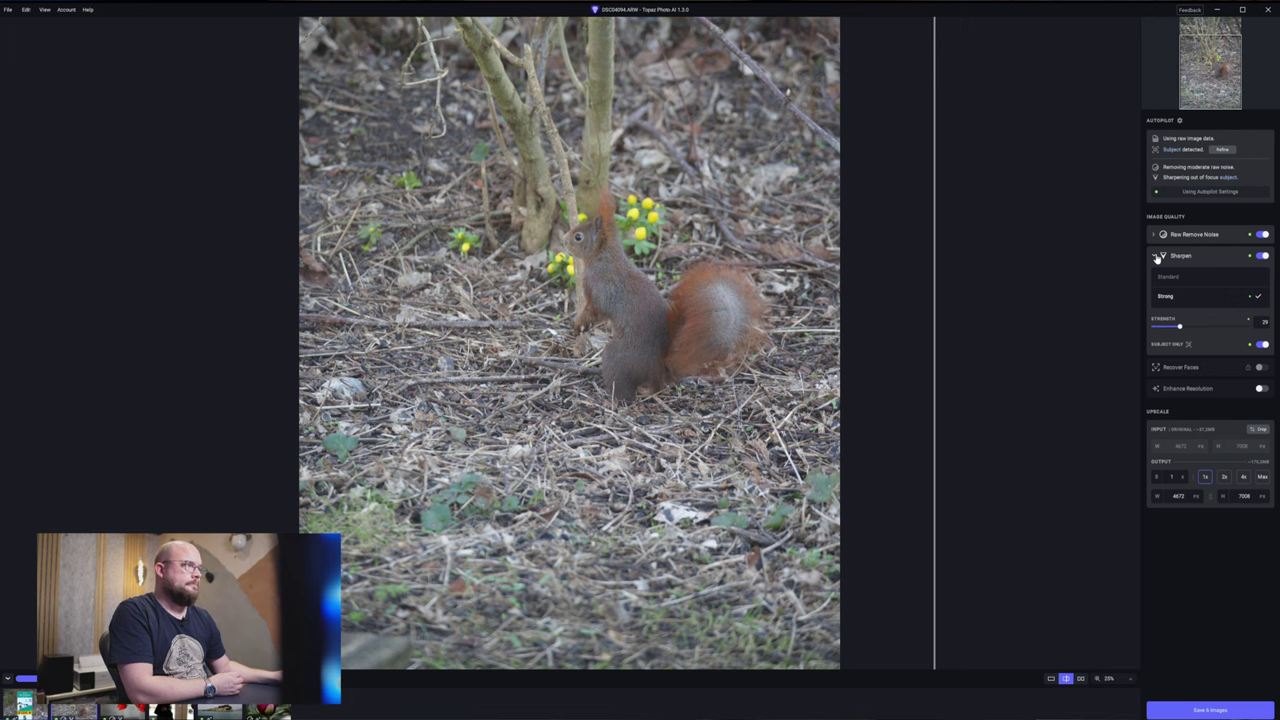
pyautogui.moveTo(1190, 347)
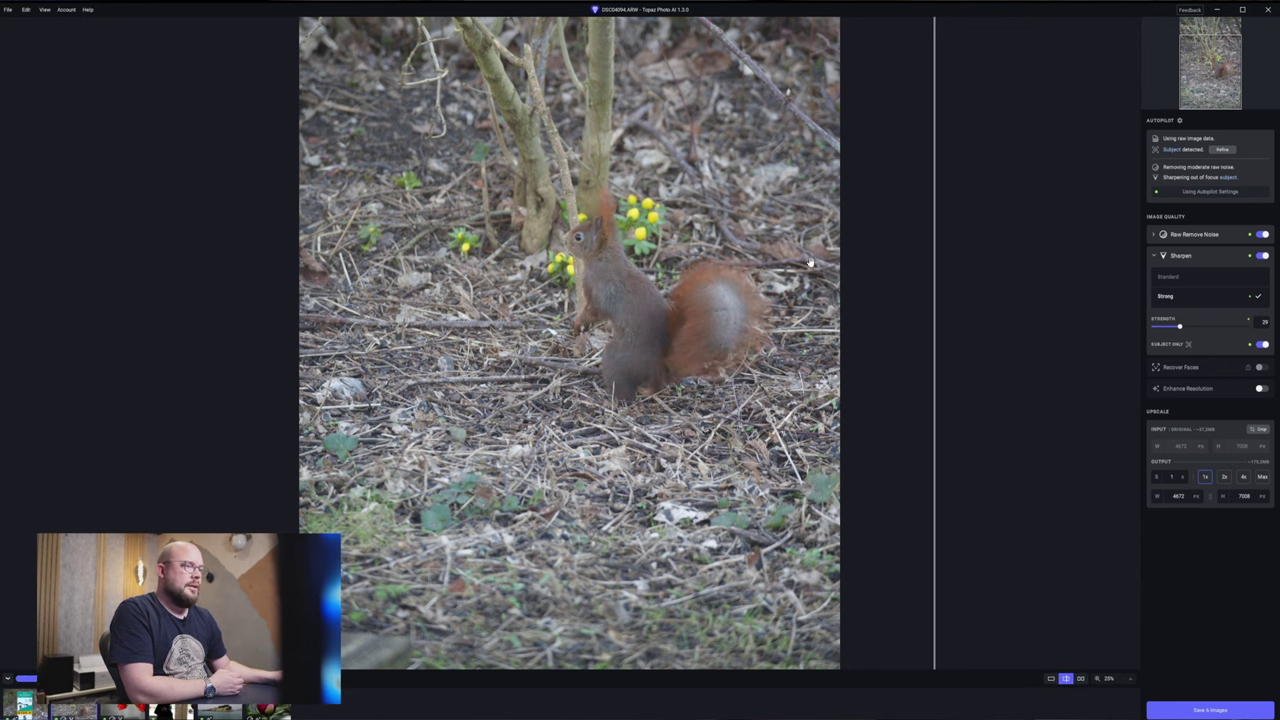
# Examine the squirrel's head at 400% zoom in split view, moving the divider past it to reveal the enhanced version.
pyautogui.scroll(1, 810, 262)
pyautogui.scroll(2, 757, 333)
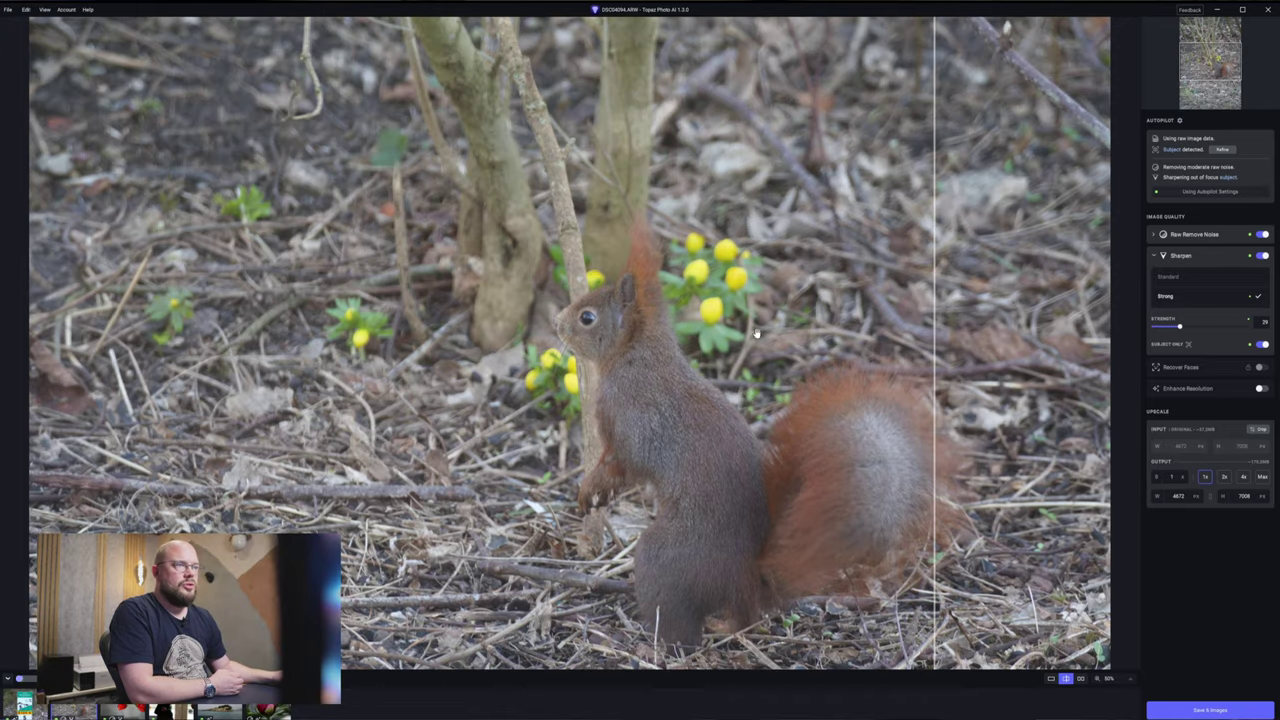
pyautogui.scroll(3, 757, 333)
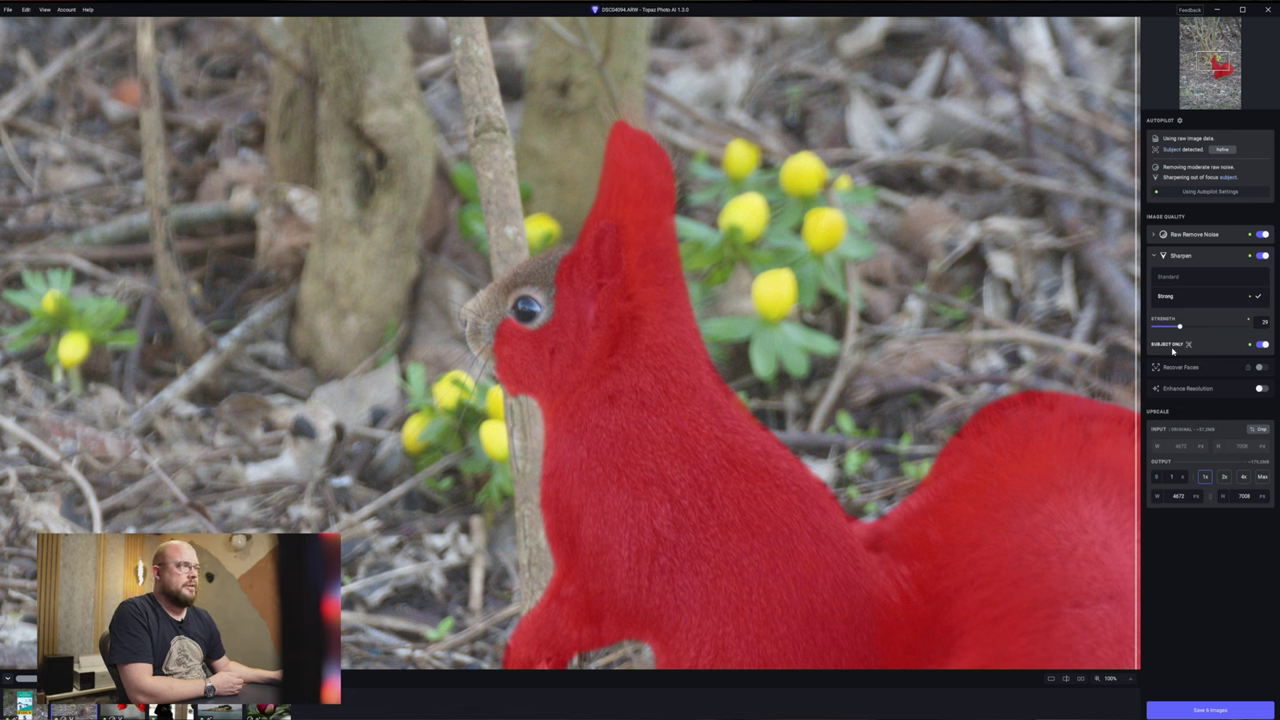
pyautogui.click(1065, 678)
pyautogui.scroll(2, 523, 316)
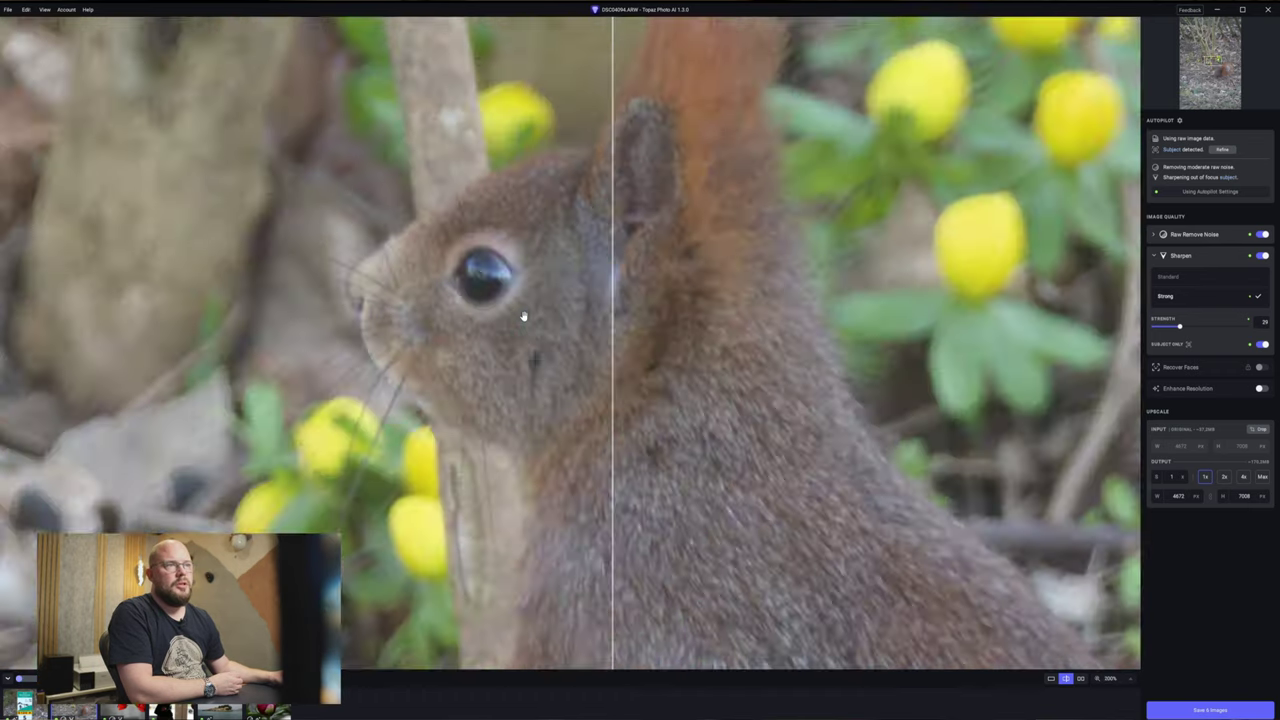
pyautogui.scroll(2, 500, 300)
pyautogui.moveTo(557, 323); pyautogui.dragTo(651, 446)
pyautogui.moveTo(613, 403); pyautogui.dragTo(8, 418)
# Sharpen the whole squirrel photo instead of only the detected subject, with the Sharpen strength set to 29.
pyautogui.moveTo(1180, 326); pyautogui.dragTo(1208, 326)
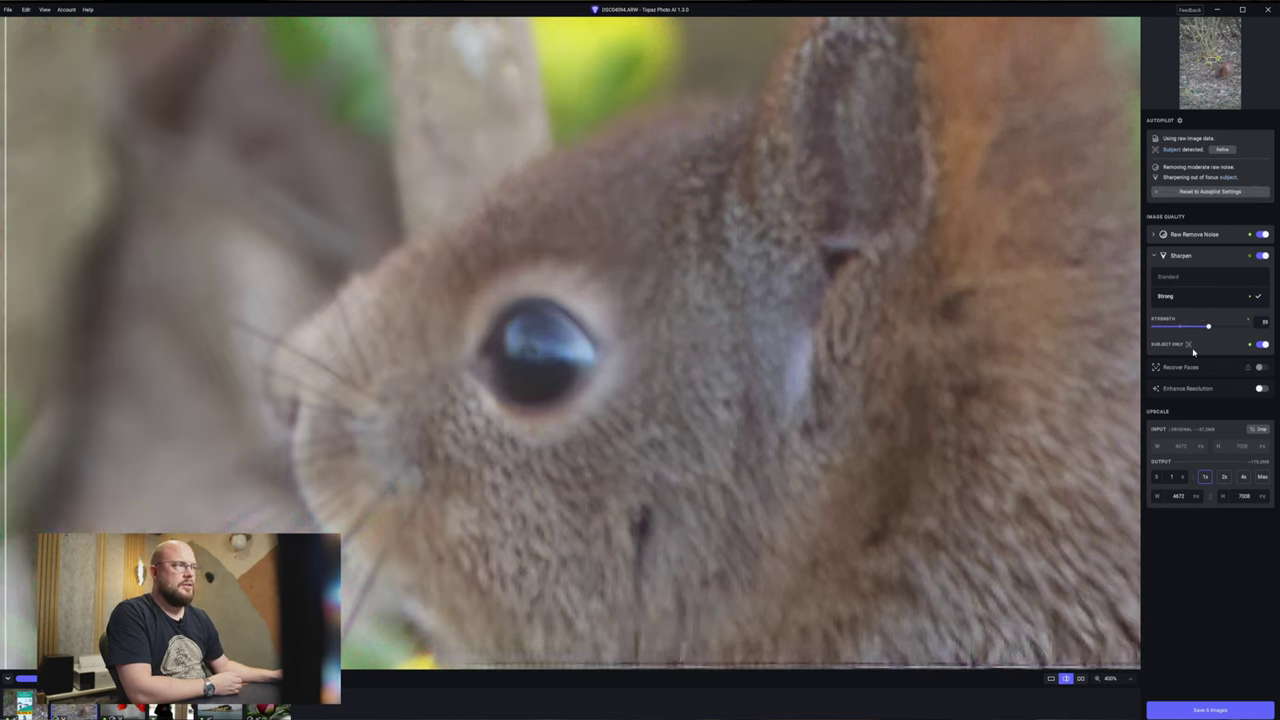
pyautogui.click(1262, 345)
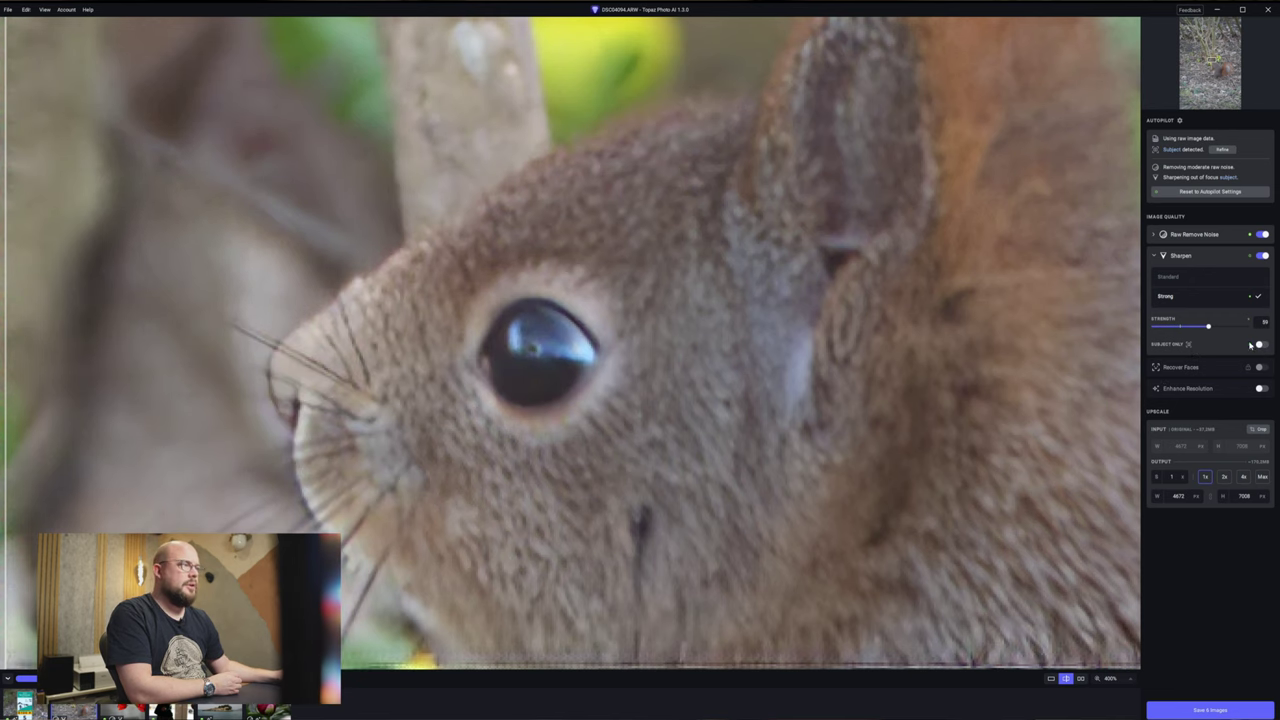
pyautogui.moveTo(1176, 348)
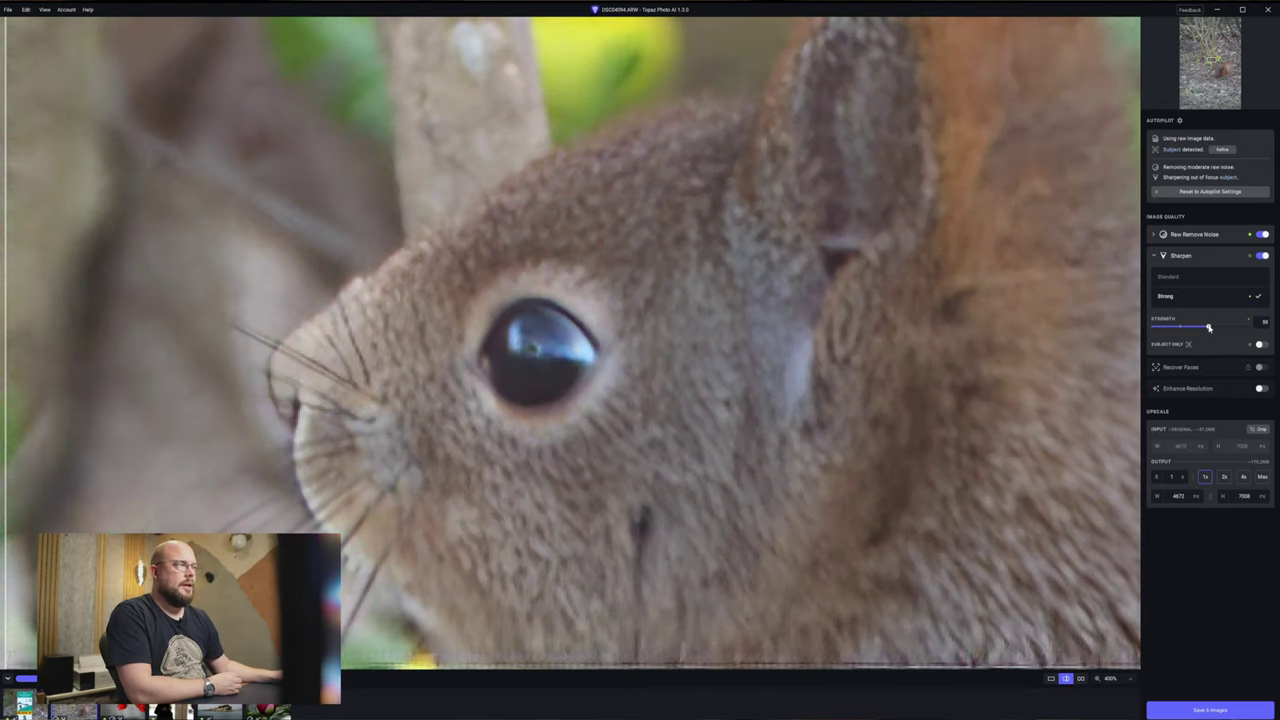
pyautogui.moveTo(1208, 326); pyautogui.dragTo(1180, 330)
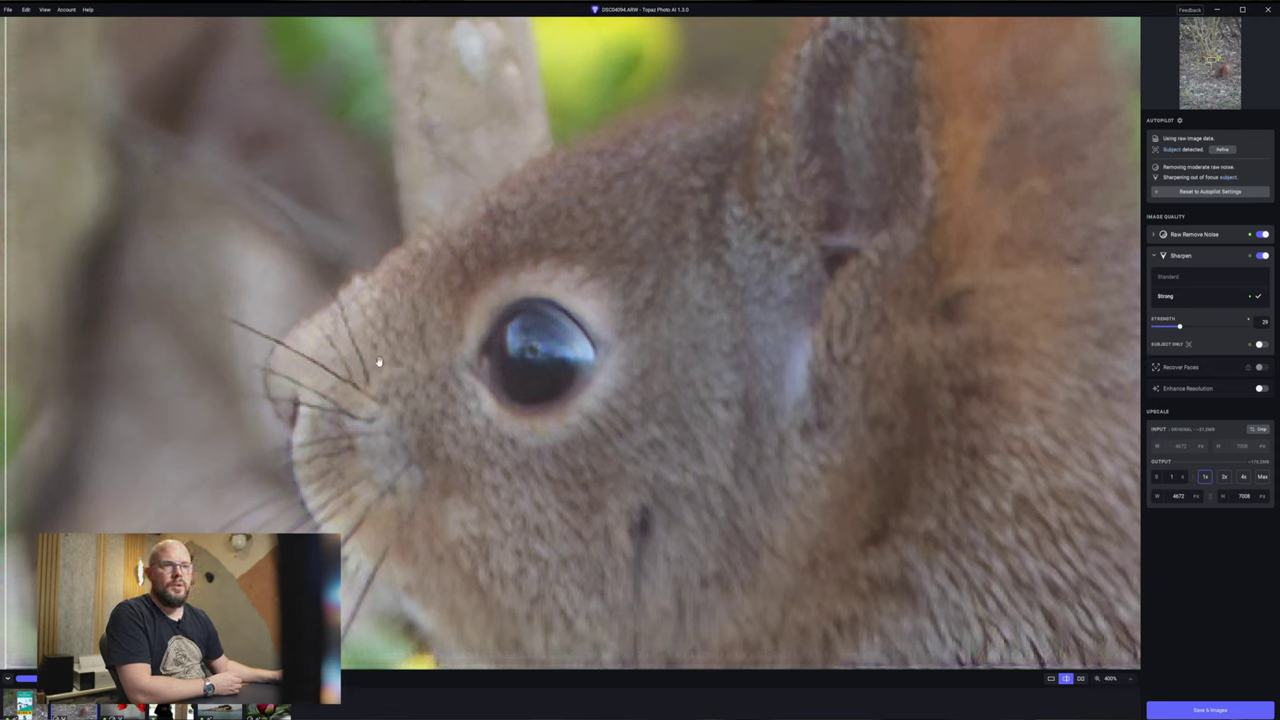
# Compare the original and fully sharpened squirrel photo with the split divider, from the head out to the whole scene.
pyautogui.moveTo(5, 267); pyautogui.dragTo(603, 318)
pyautogui.hotkey('ctrl', '-')
pyautogui.hotkey('ctrl', '-')
pyautogui.hotkey('ctrl', '-')
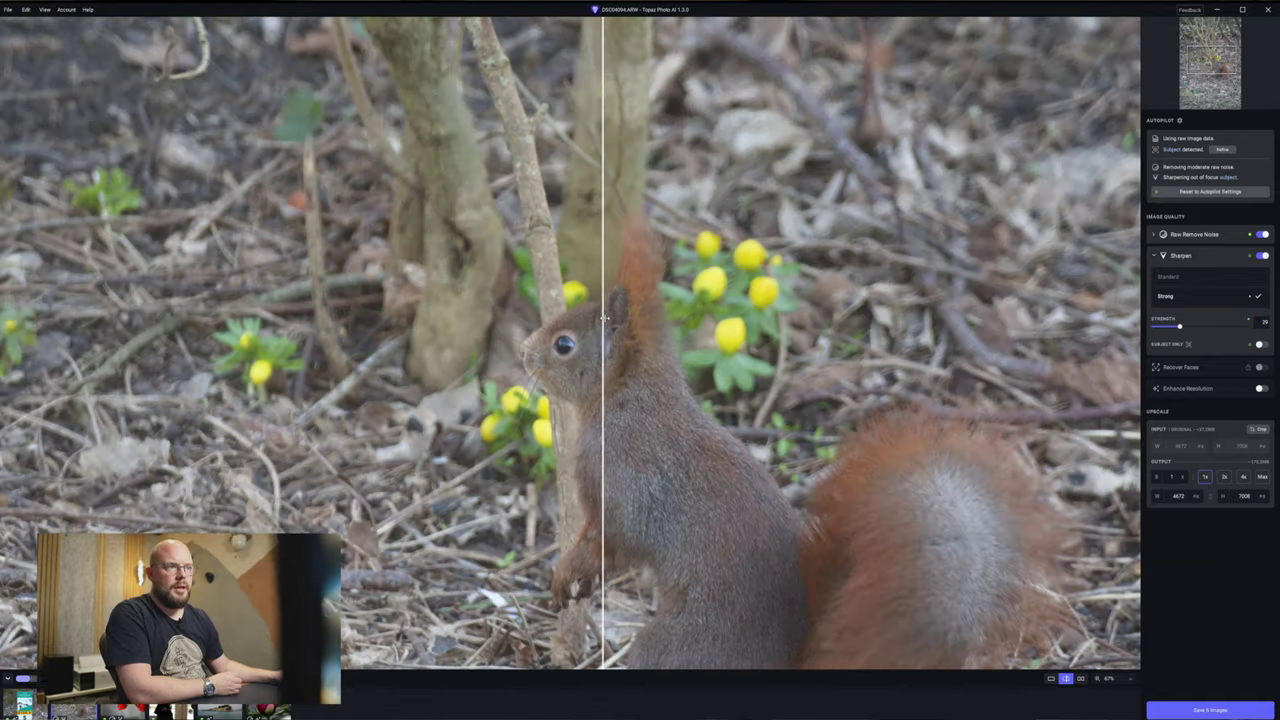
pyautogui.moveTo(604, 316); pyautogui.dragTo(238, 343)
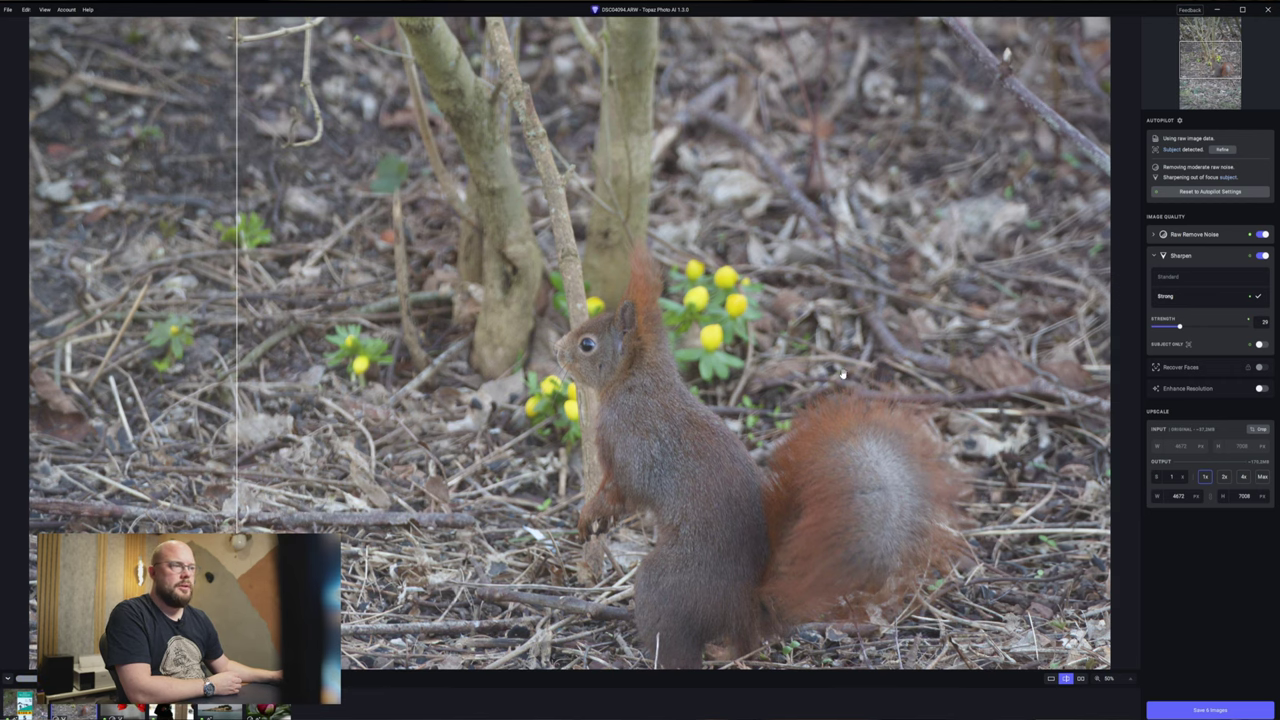
pyautogui.scroll(-4, 830, 327)
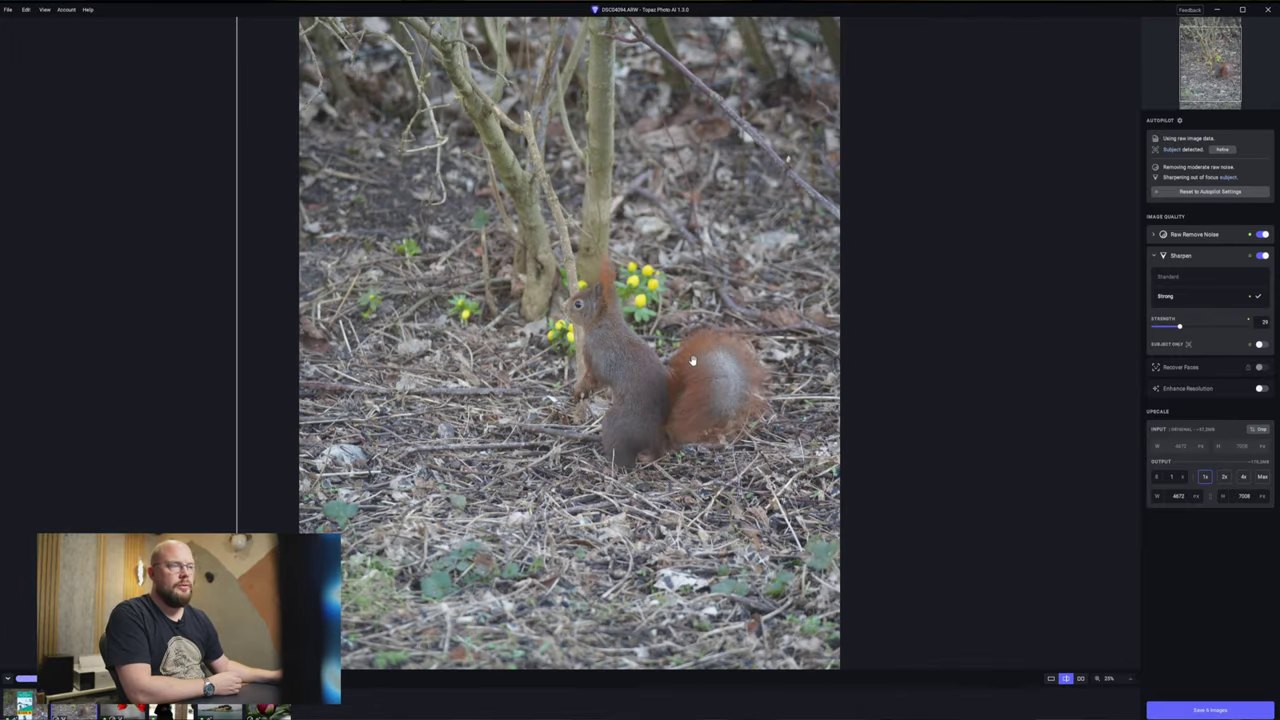
pyautogui.scroll(1, 700, 355)
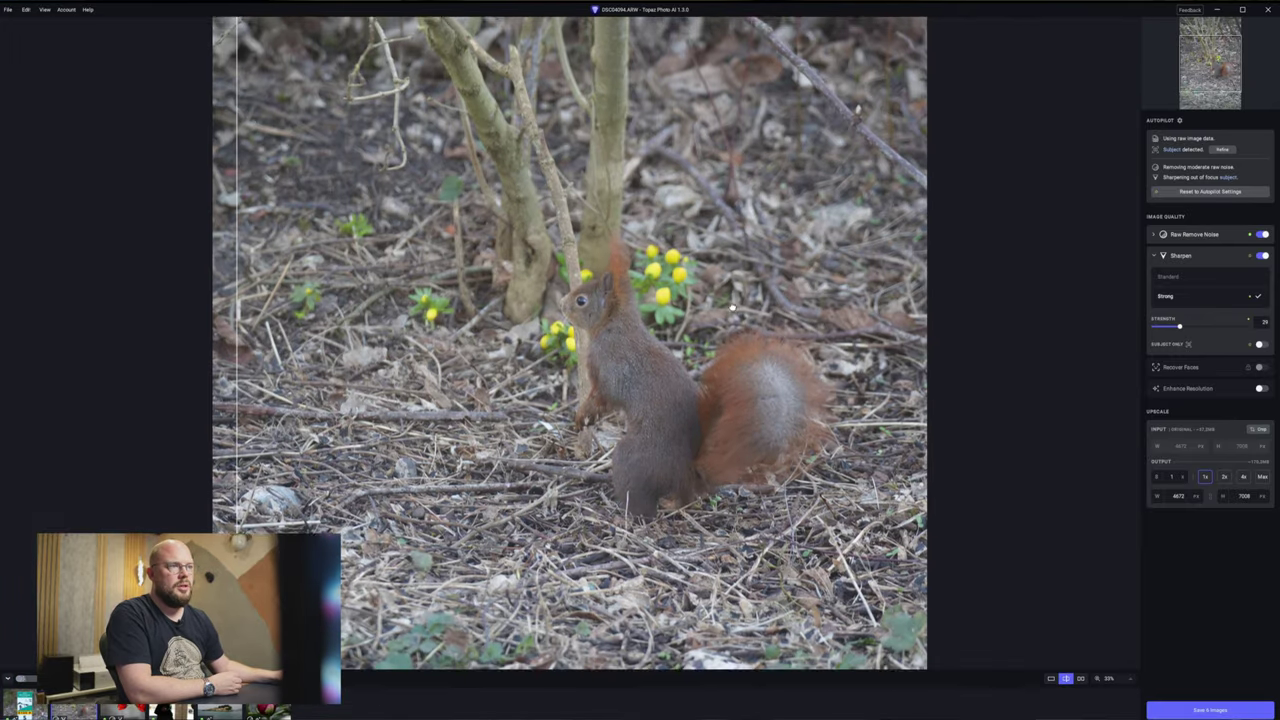
# Examine the sharpened squirrel photo in split view, from the whole animal to a 400% close-up of its eye and fur.
pyautogui.scroll(1, 735, 305)
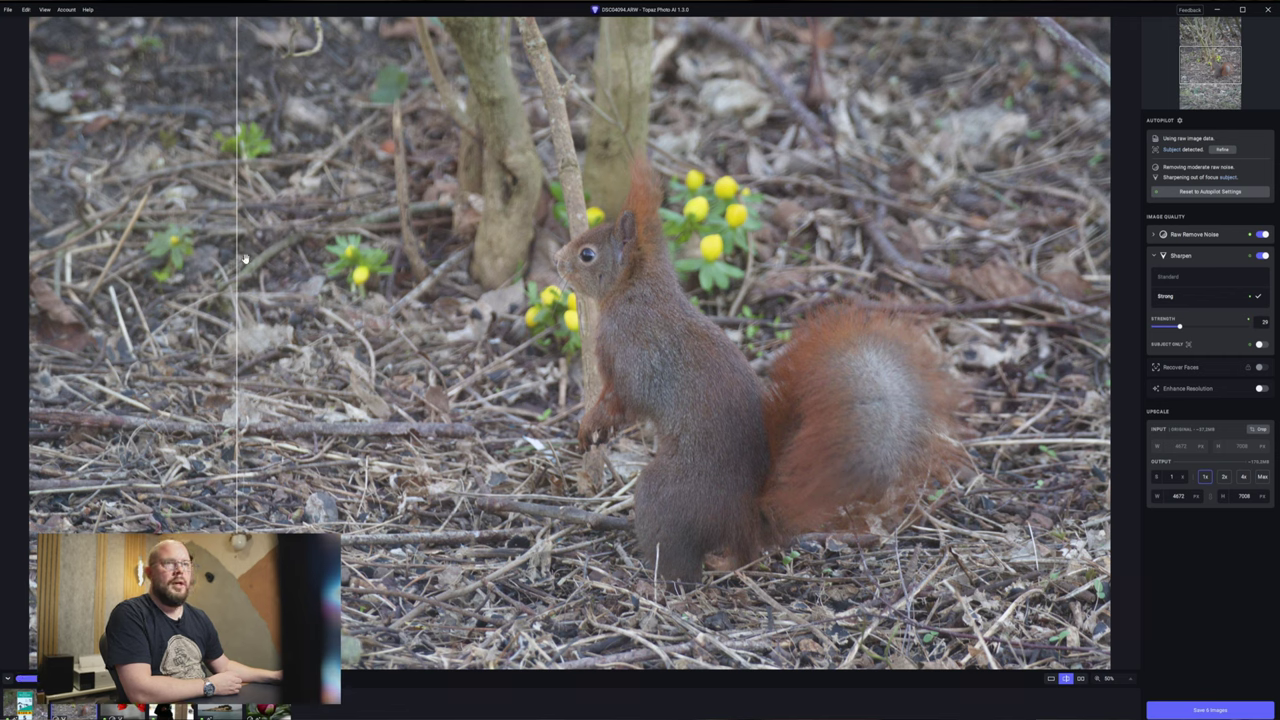
pyautogui.moveTo(240, 258); pyautogui.dragTo(248, 323)
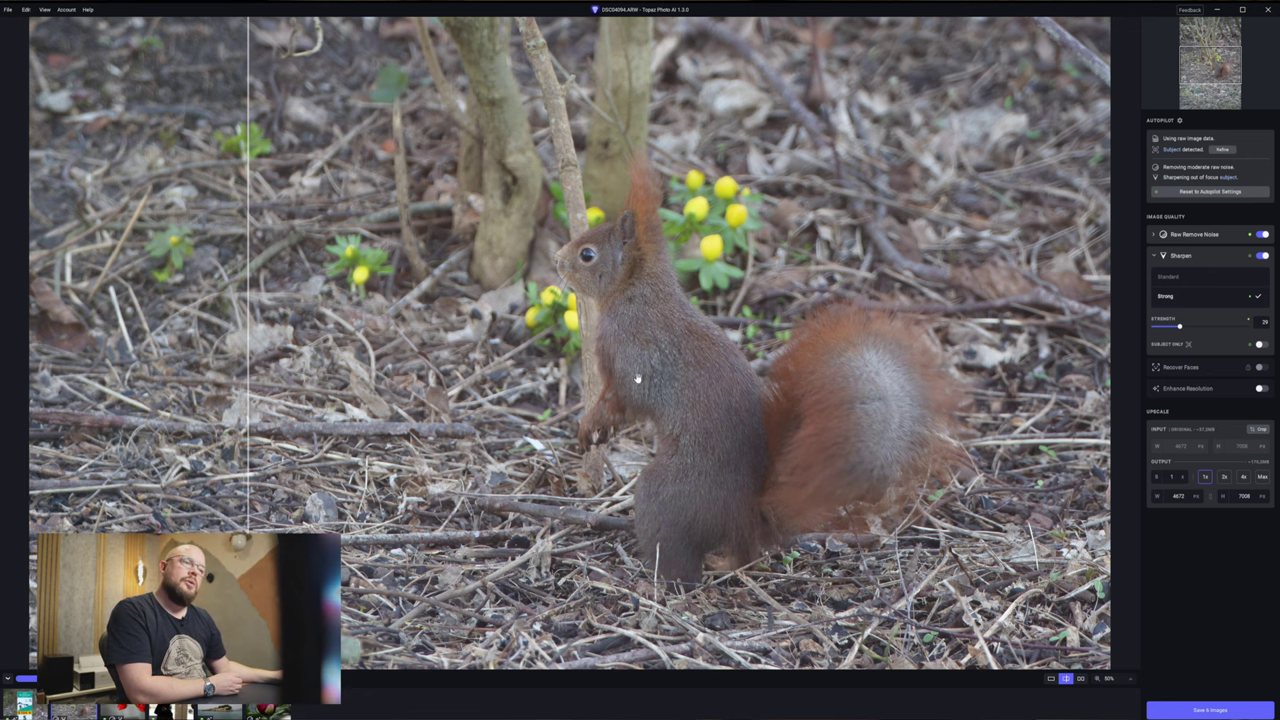
pyautogui.scroll(5, 637, 378)
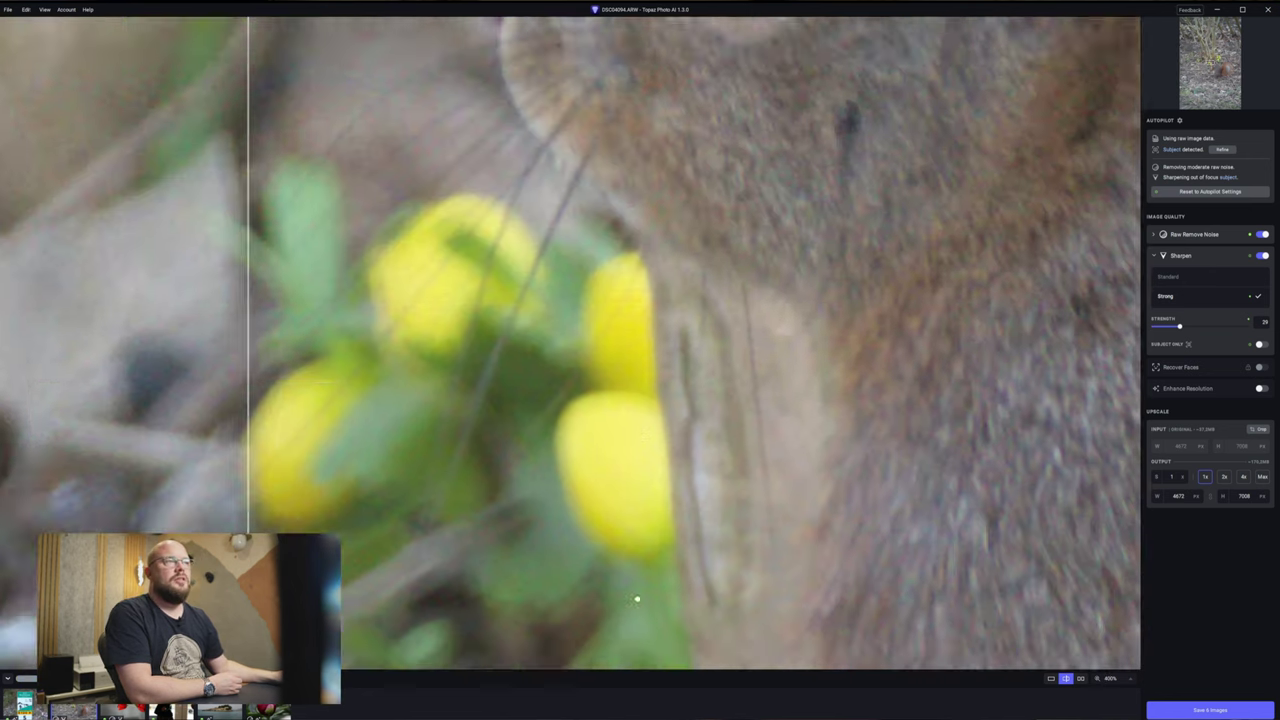
pyautogui.scroll(-5, 637, 598)
pyautogui.scroll(5, 646, 366)
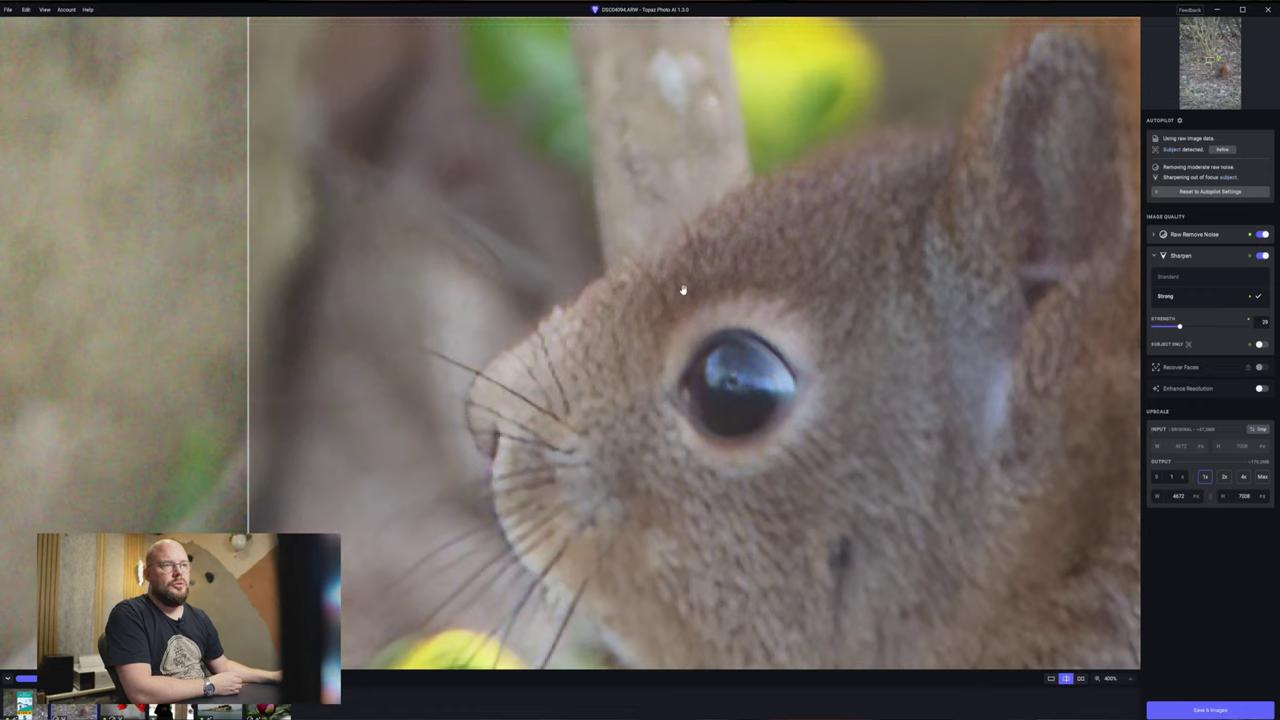
pyautogui.scroll(-3, 591, 550)
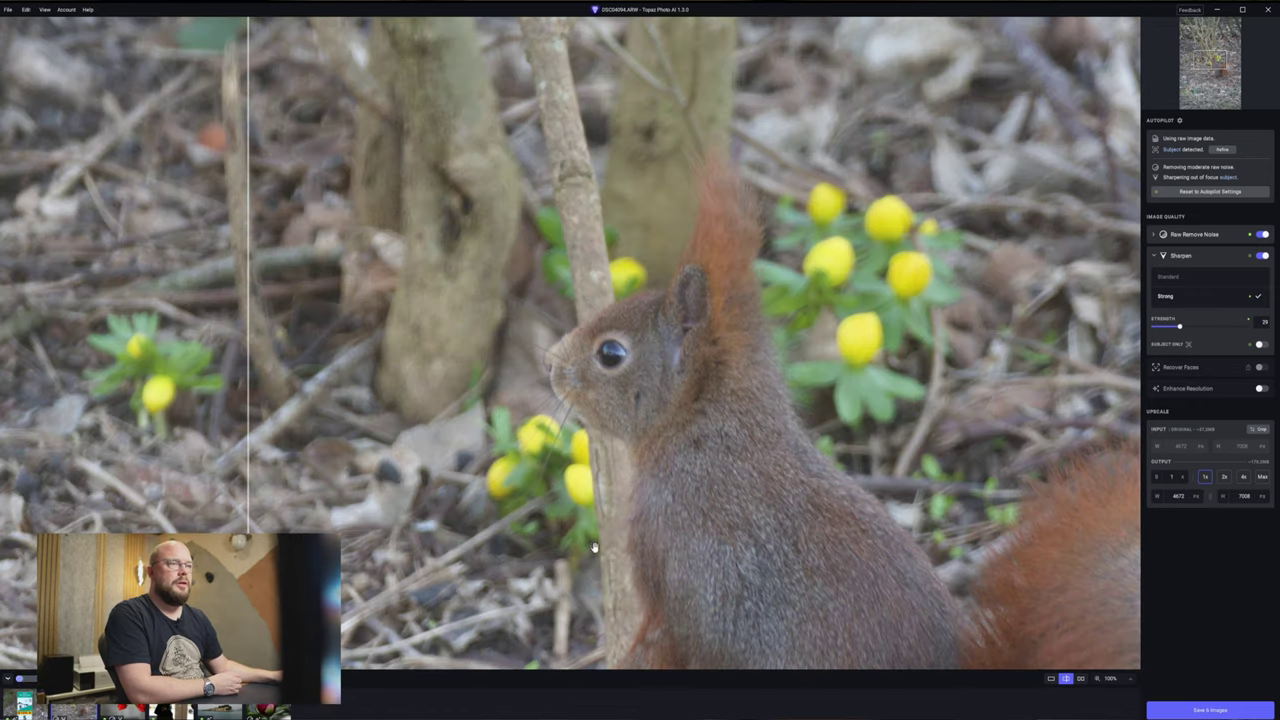
pyautogui.scroll(-3, 616, 543)
pyautogui.scroll(1, 616, 543)
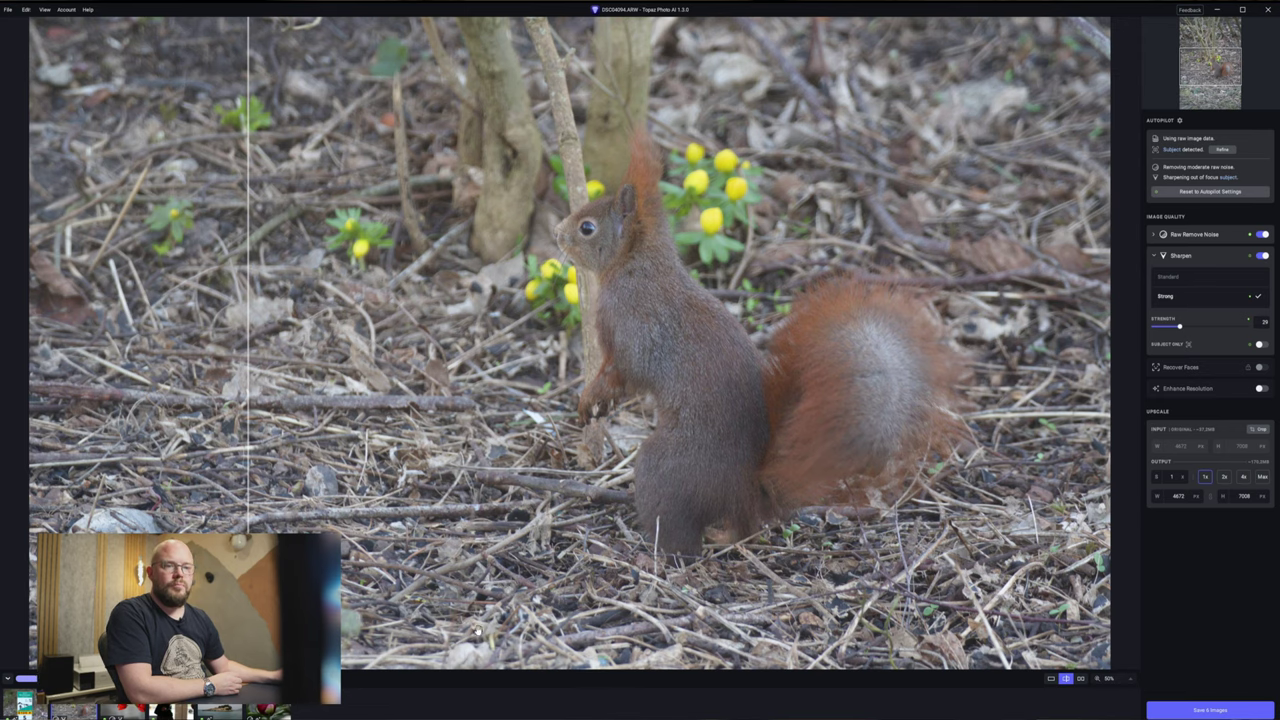
# Switch to the raw photo of the child with headphones and show its original version fitted whole in the view.
pyautogui.moveTo(248, 300); pyautogui.dragTo(1112, 300)
pyautogui.click(160, 710)
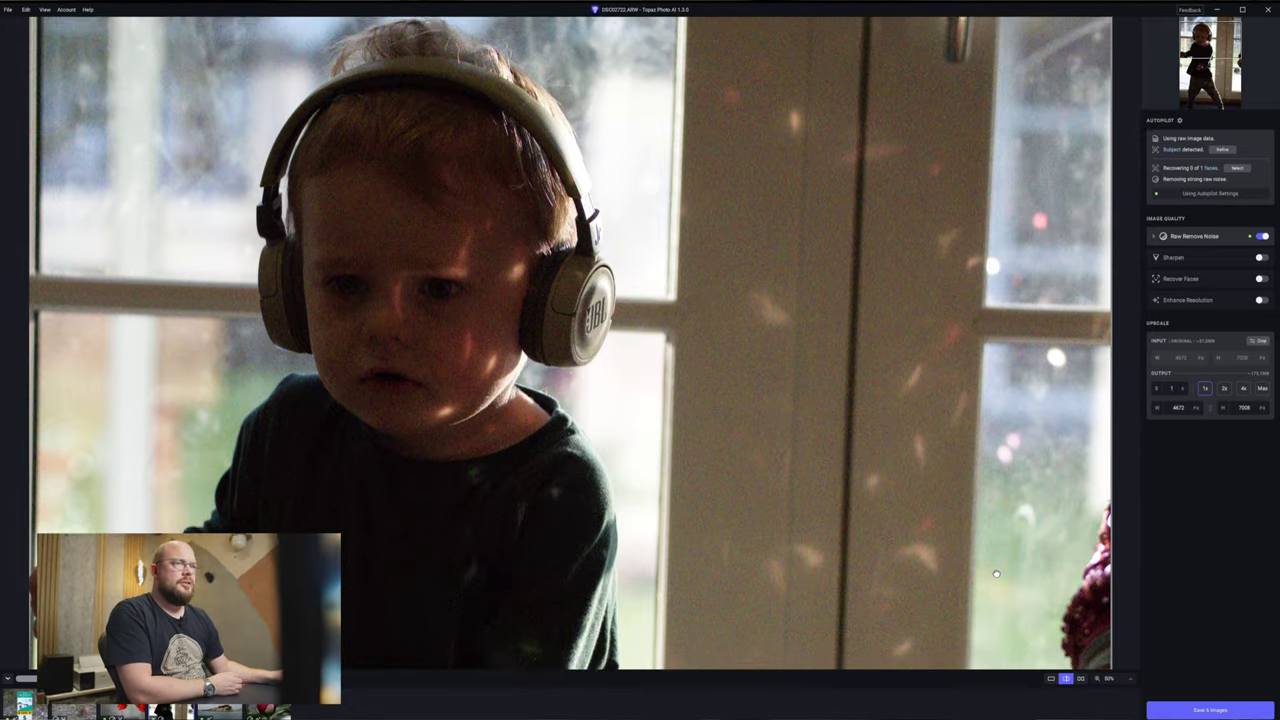
pyautogui.moveTo(985, 626); pyautogui.dragTo(995, 561)
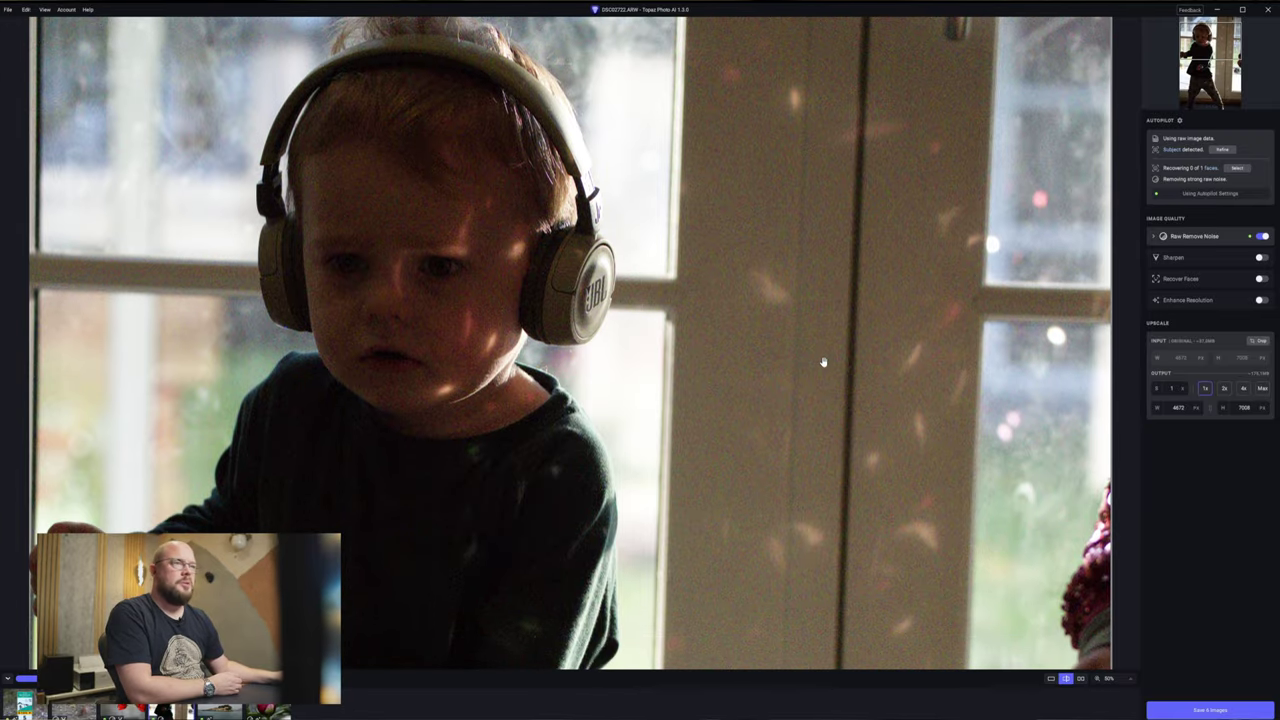
pyautogui.scroll(-3, 877, 391)
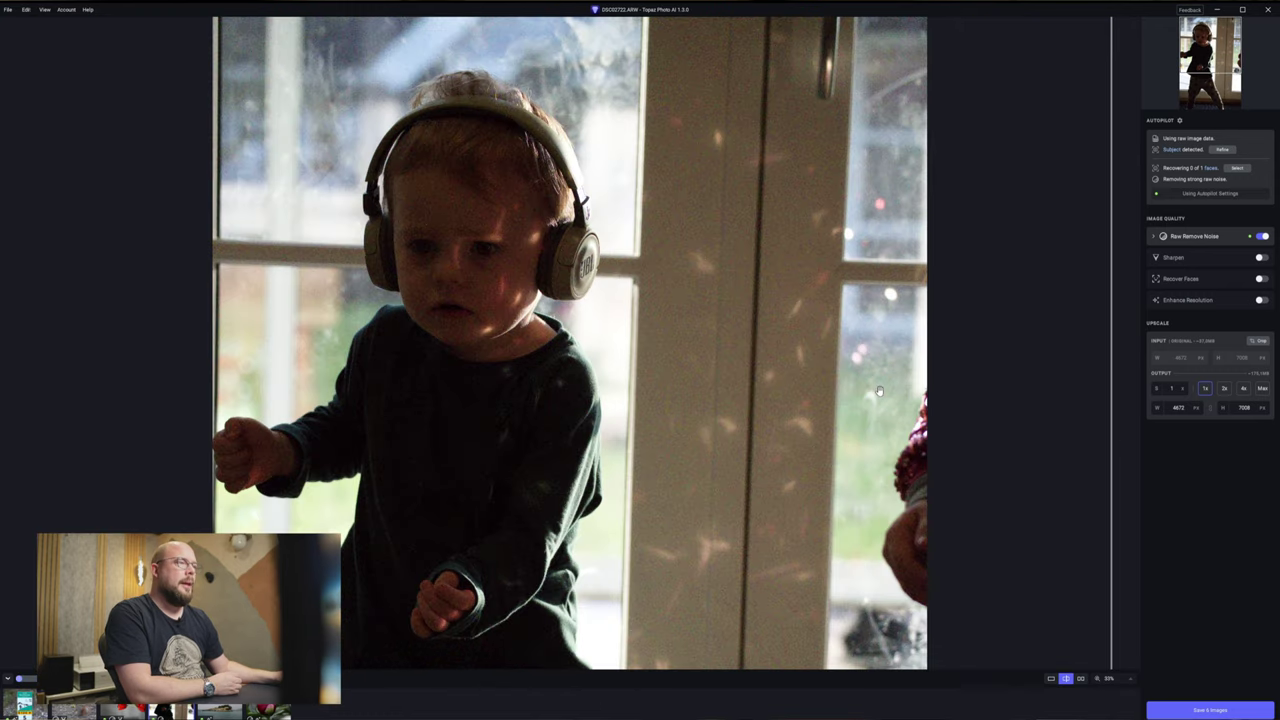
pyautogui.scroll(-1, 748, 383)
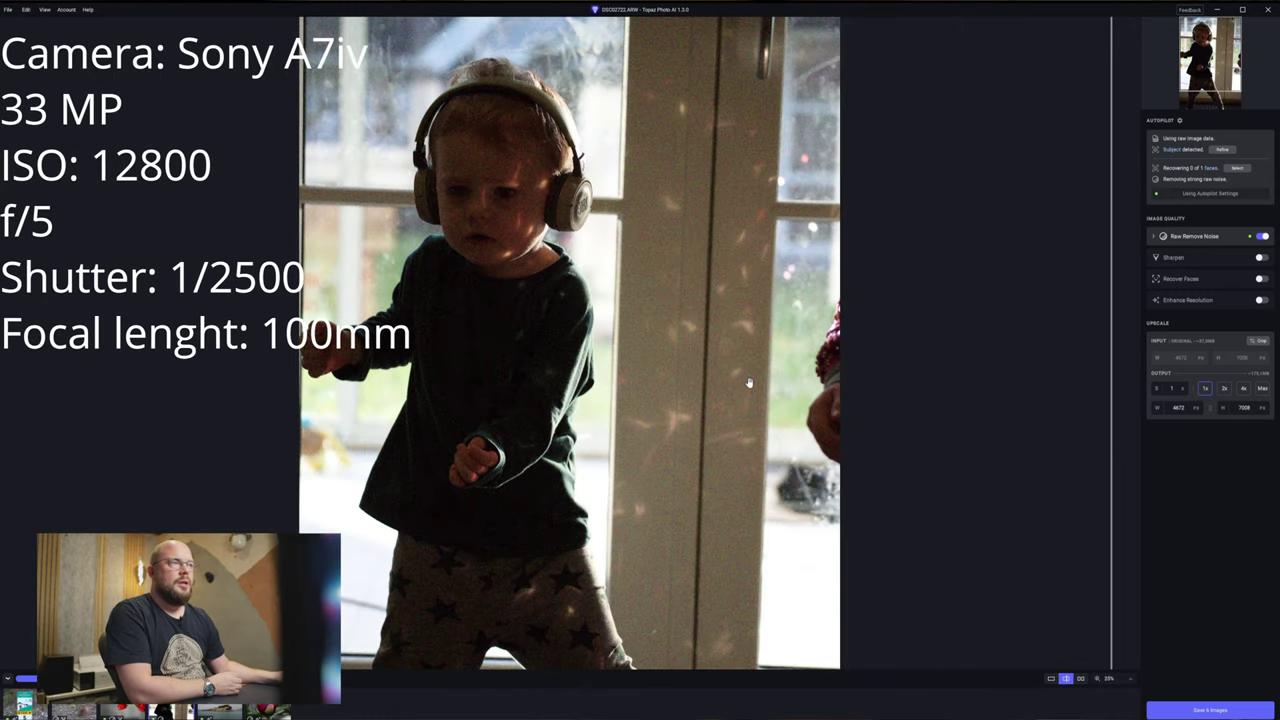
pyautogui.scroll(-1, 748, 383)
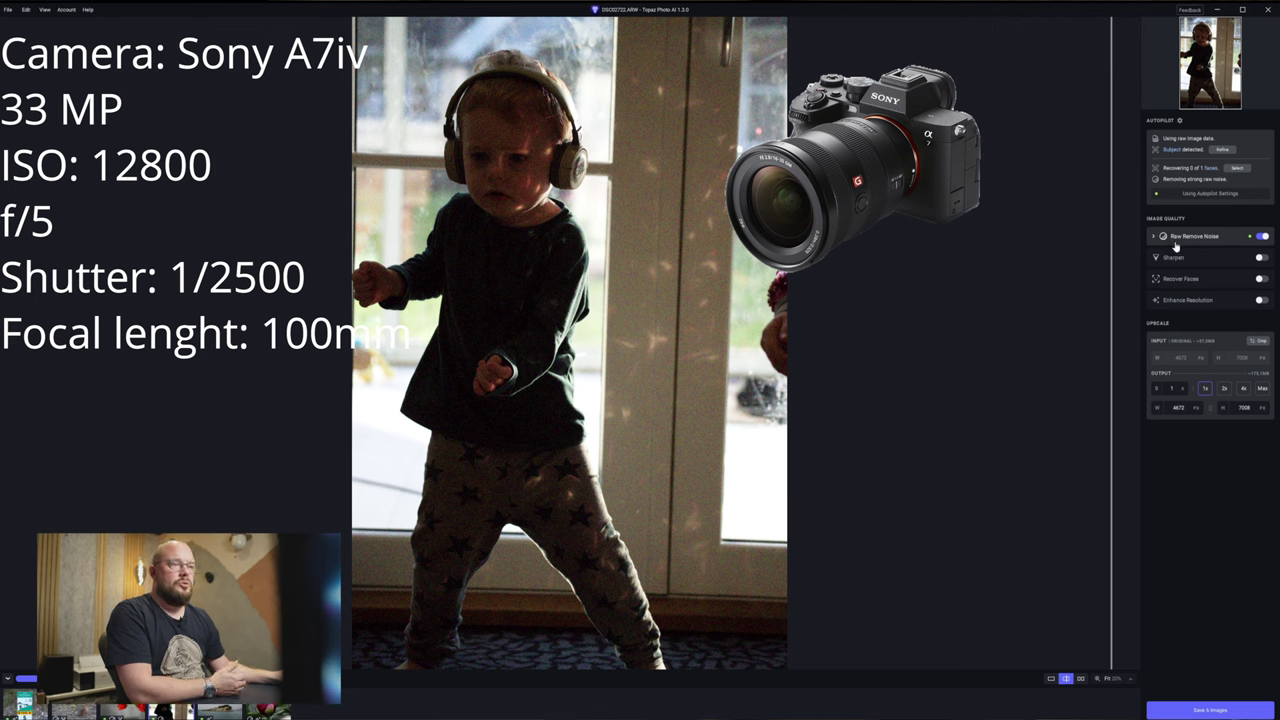
# Compare the noisy original and denoised versions of the whole child photo by sweeping the split divider across it.
pyautogui.moveTo(1110, 290); pyautogui.dragTo(602, 281)
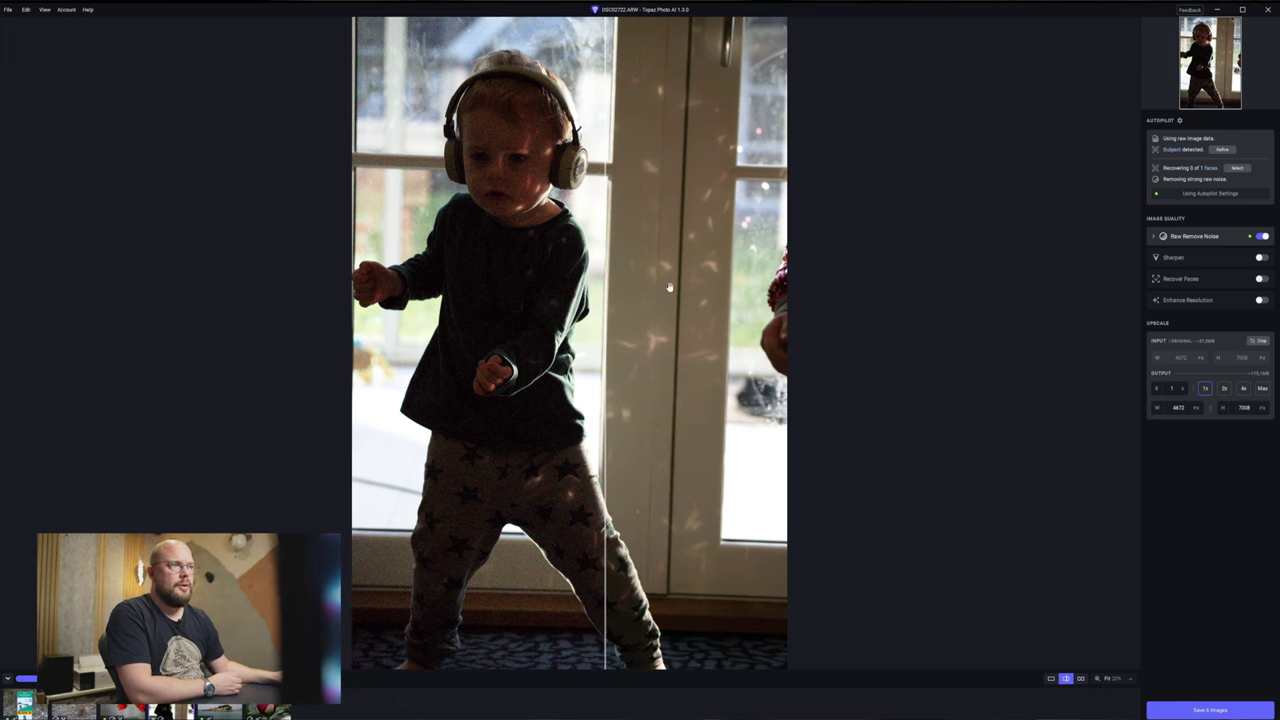
pyautogui.moveTo(606, 300); pyautogui.dragTo(743, 286)
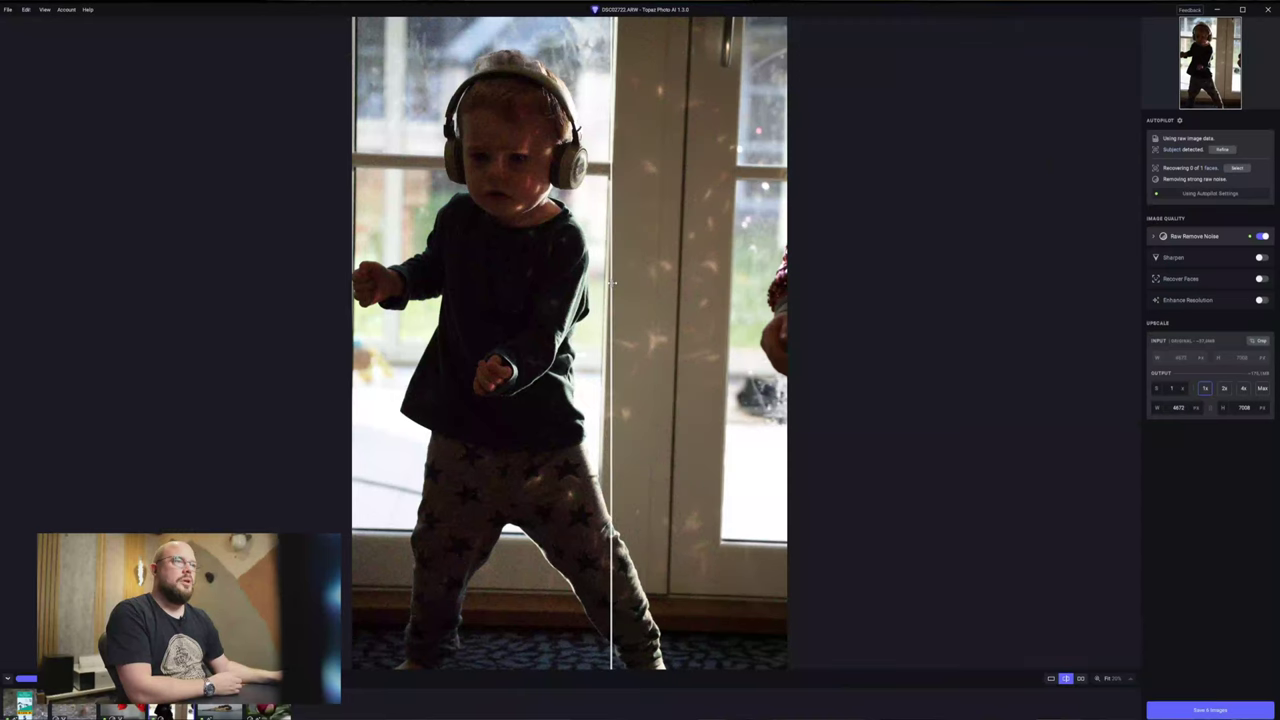
pyautogui.moveTo(614, 282); pyautogui.dragTo(340, 275)
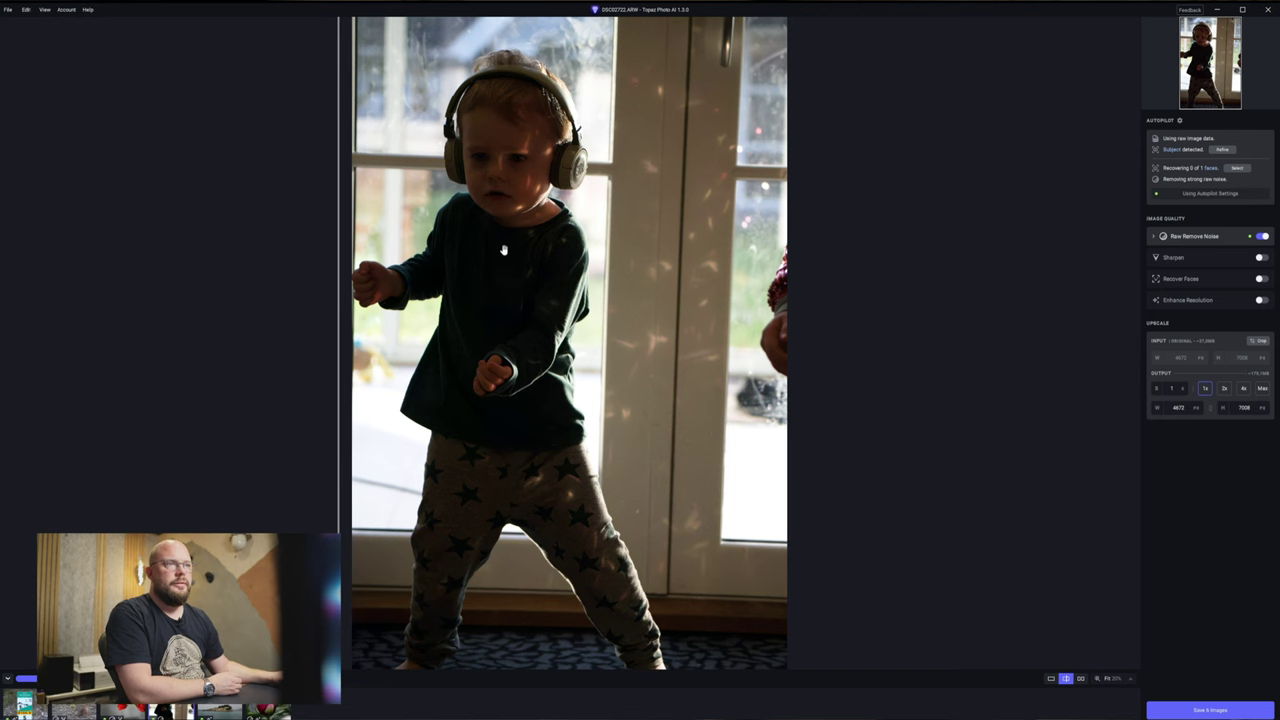
# Compare the noise removal on the child's face and headphones at 67% zoom, sweeping the split divider across the head.
pyautogui.scroll(4, 511, 178)
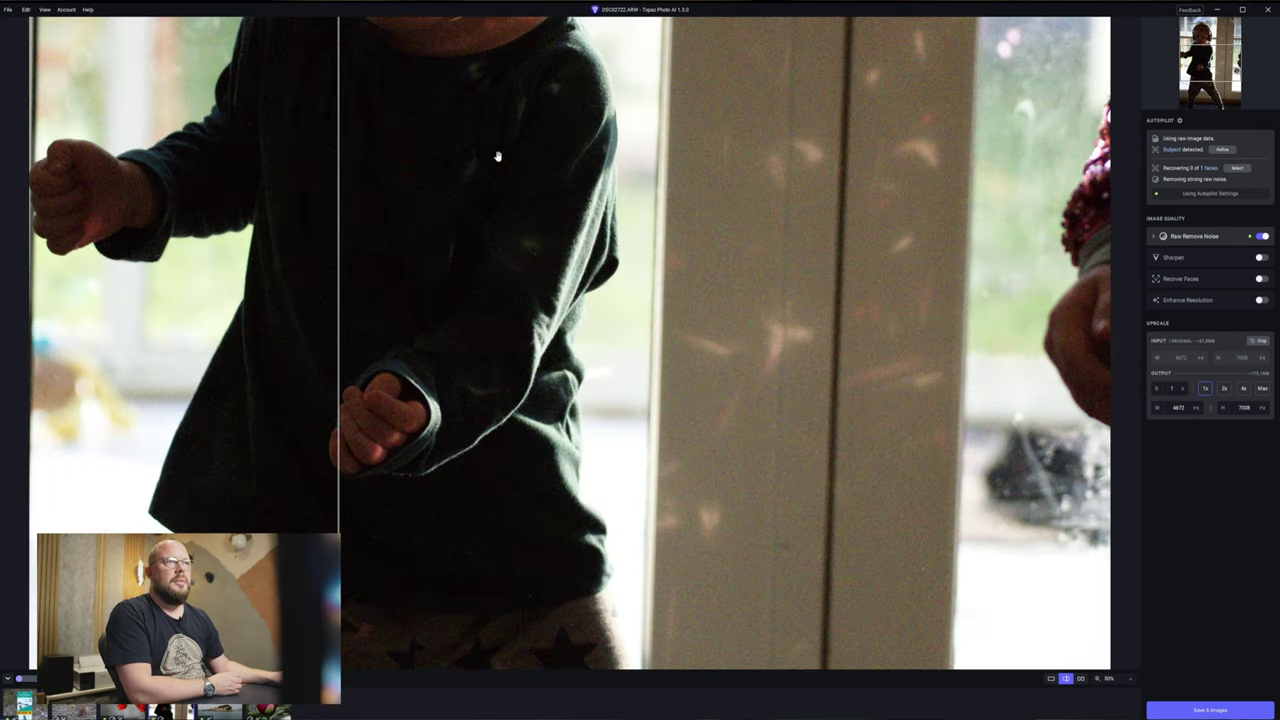
pyautogui.moveTo(579, 121); pyautogui.dragTo(770, 560)
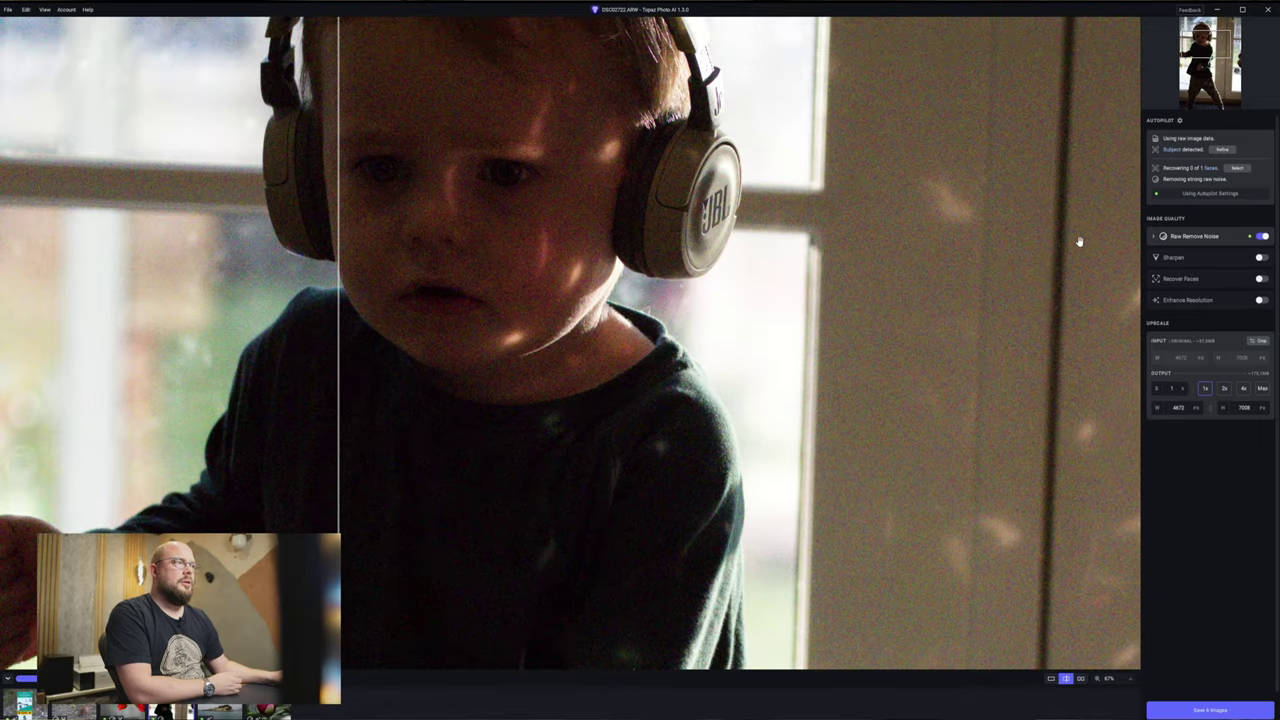
pyautogui.moveTo(1077, 240); pyautogui.dragTo(683, 342)
pyautogui.moveTo(341, 288); pyautogui.dragTo(631, 303)
pyautogui.moveTo(697, 362); pyautogui.dragTo(814, 346)
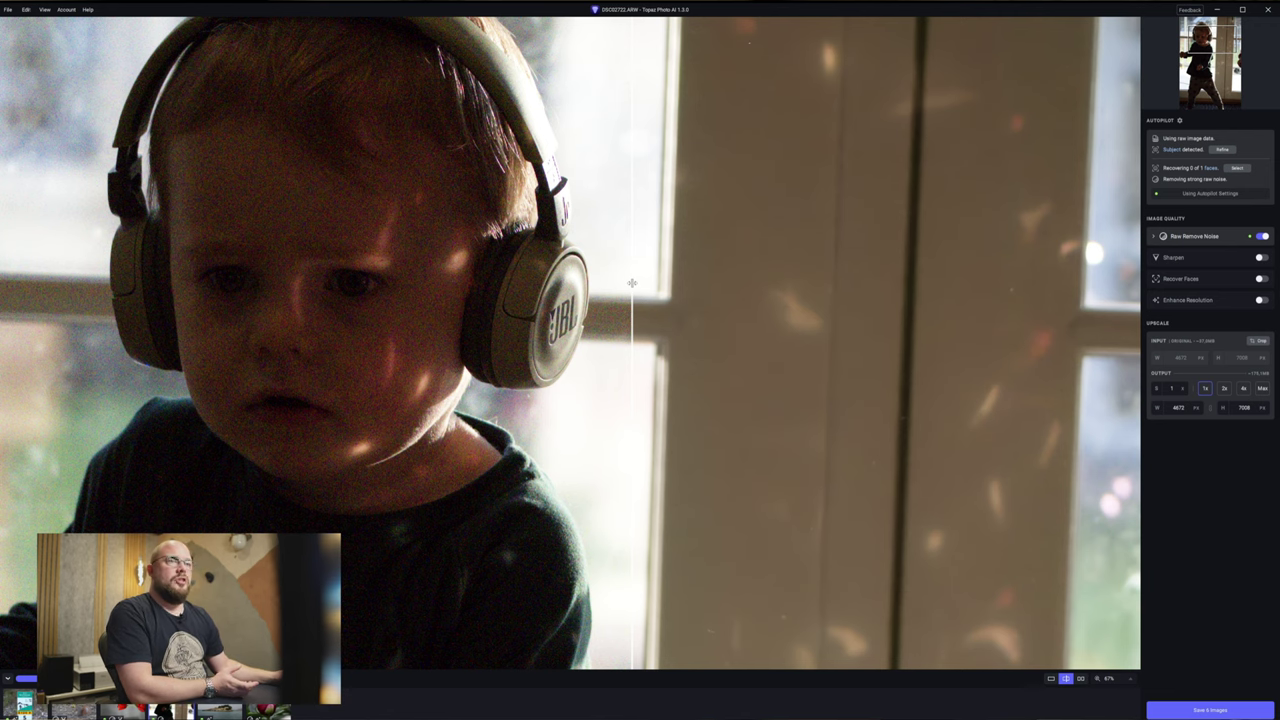
pyautogui.moveTo(686, 229); pyautogui.dragTo(722, 341)
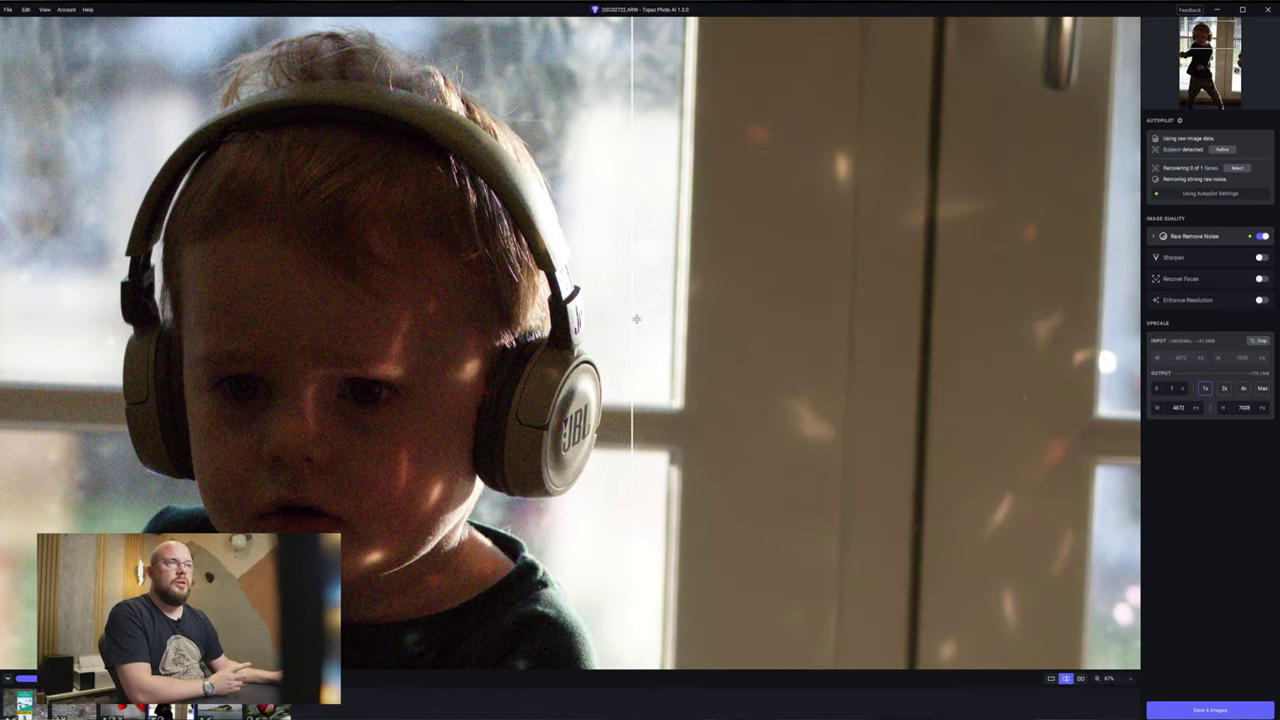
pyautogui.moveTo(635, 318); pyautogui.dragTo(118, 298)
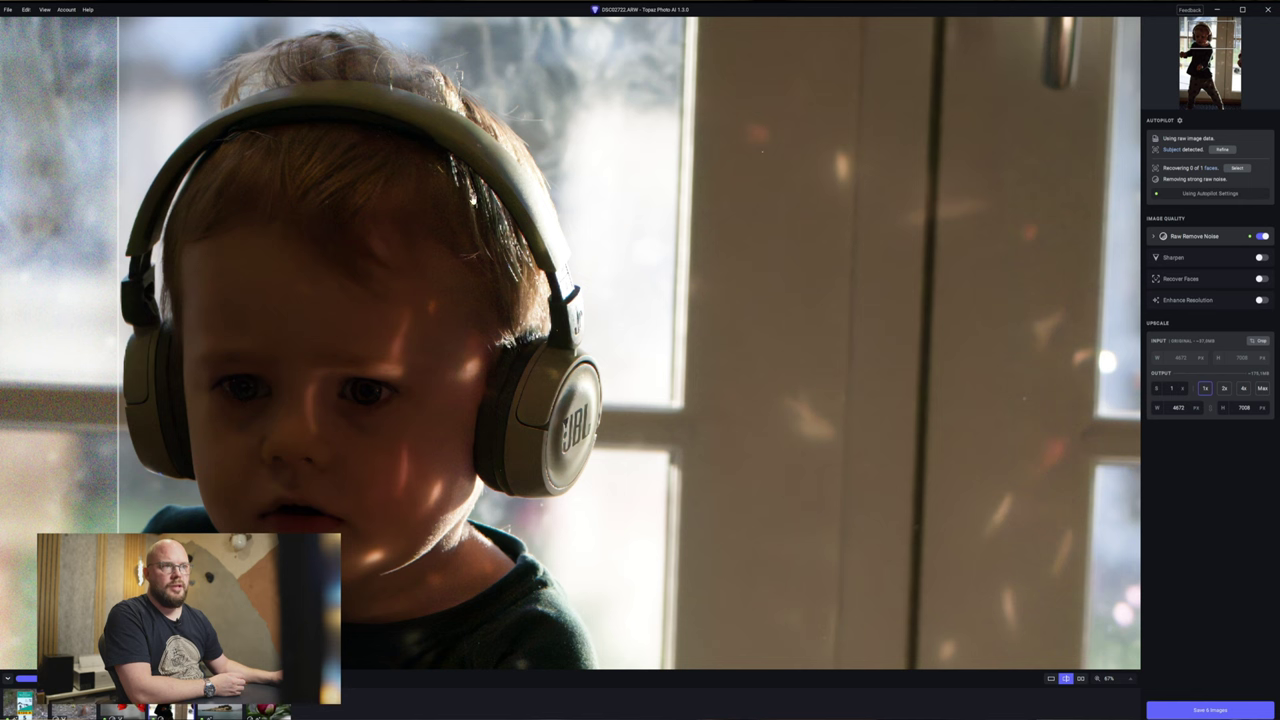
pyautogui.moveTo(118, 190); pyautogui.dragTo(590, 208)
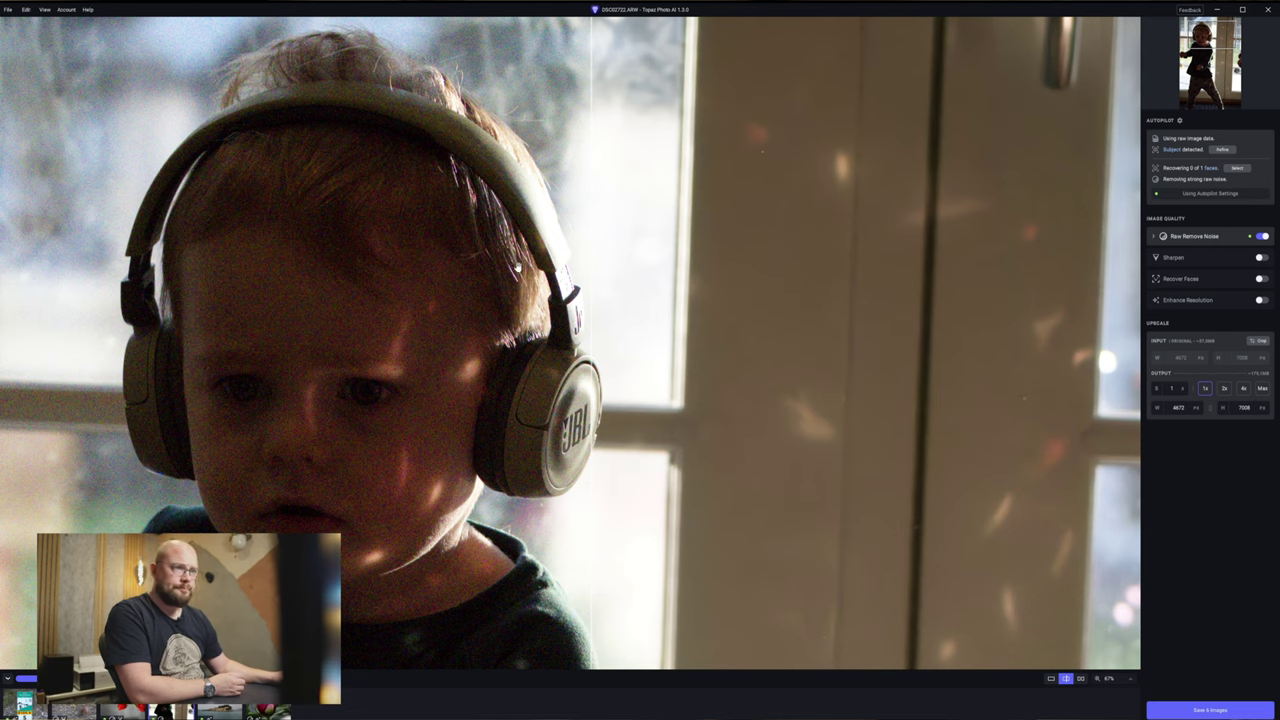
# Inspect the hair and headphone band at 200% zoom, comparing the original and denoised detail with the split divider.
pyautogui.scroll(3, 508, 238)
pyautogui.scroll(2, 475, 207)
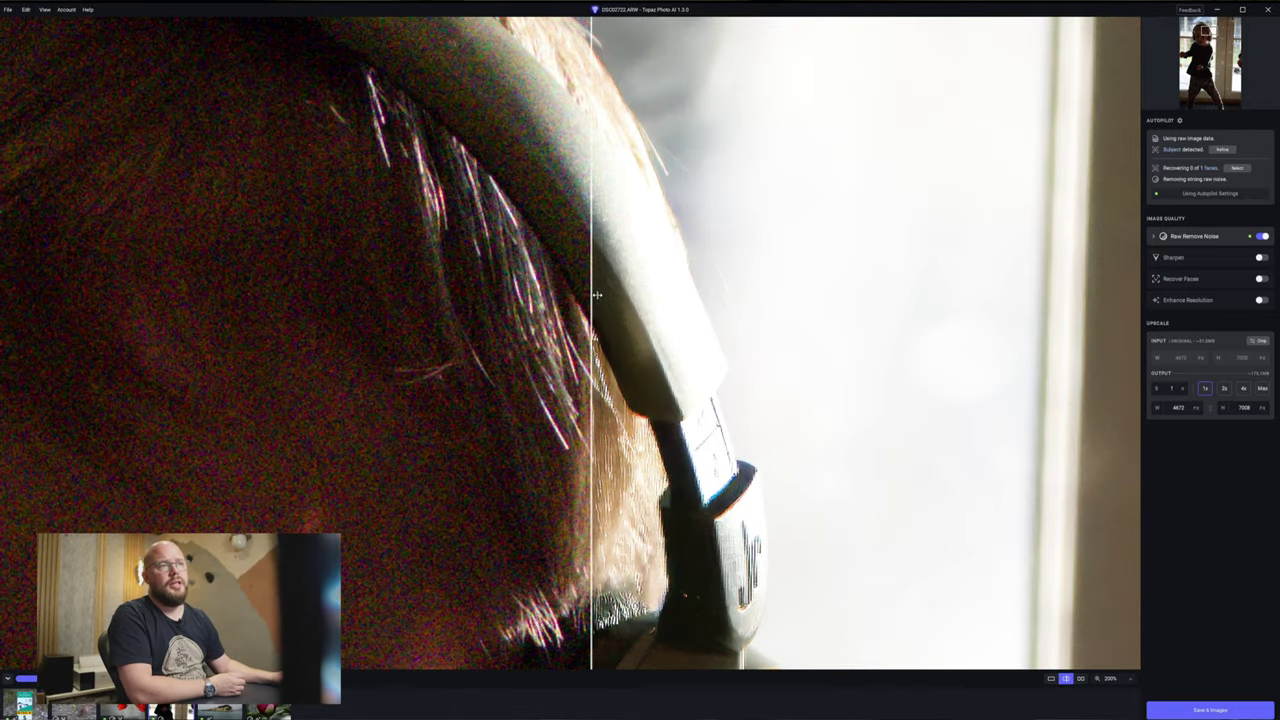
pyautogui.scroll(-5, 782, 294)
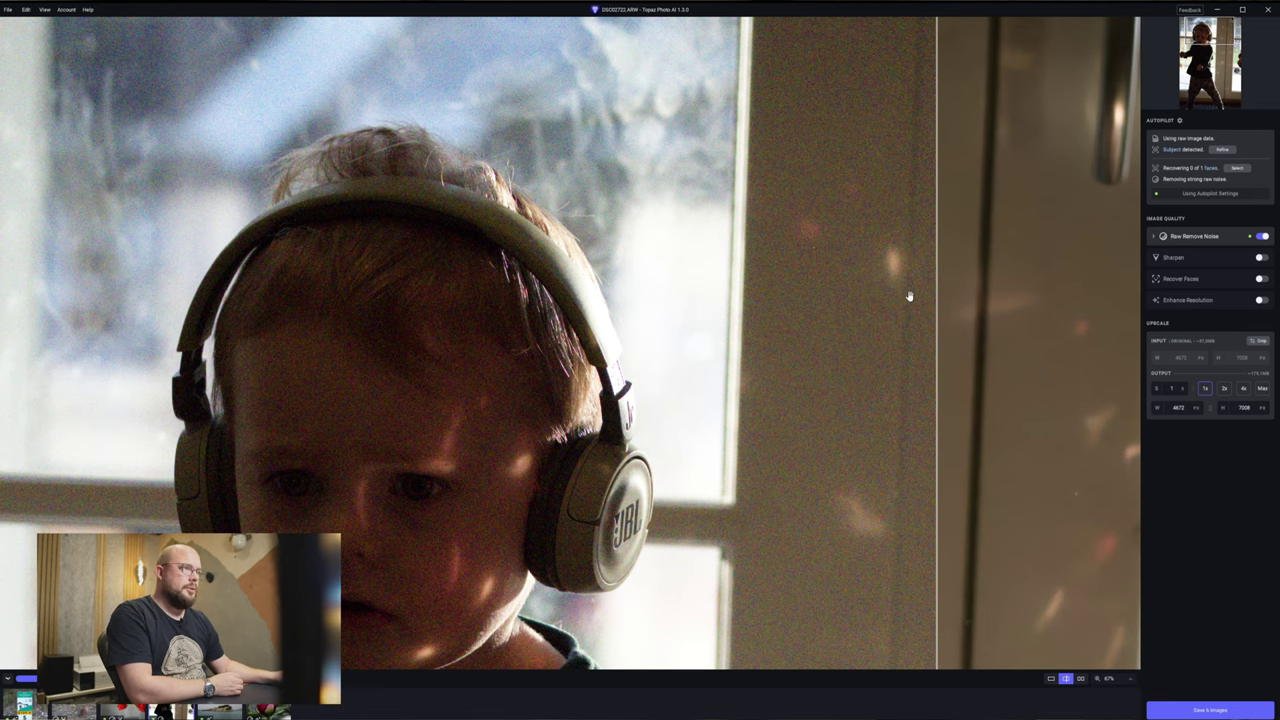
pyautogui.moveTo(934, 288); pyautogui.dragTo(795, 288)
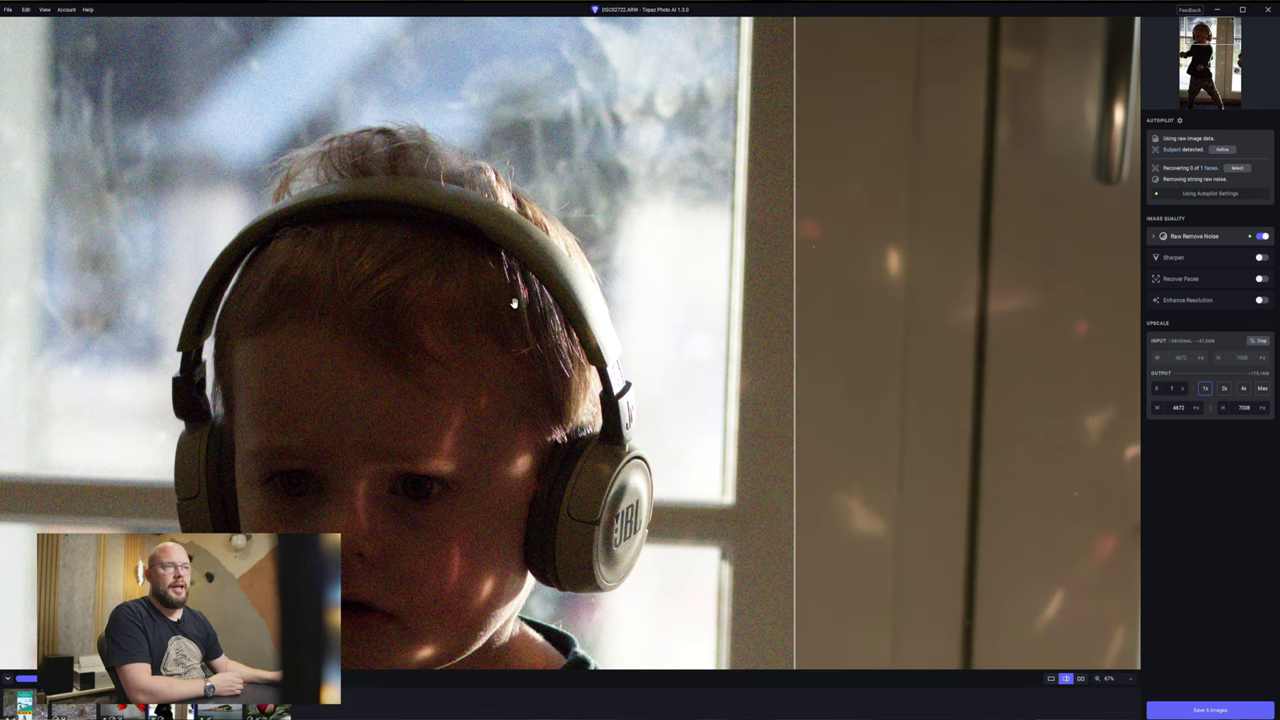
pyautogui.scroll(5, 517, 286)
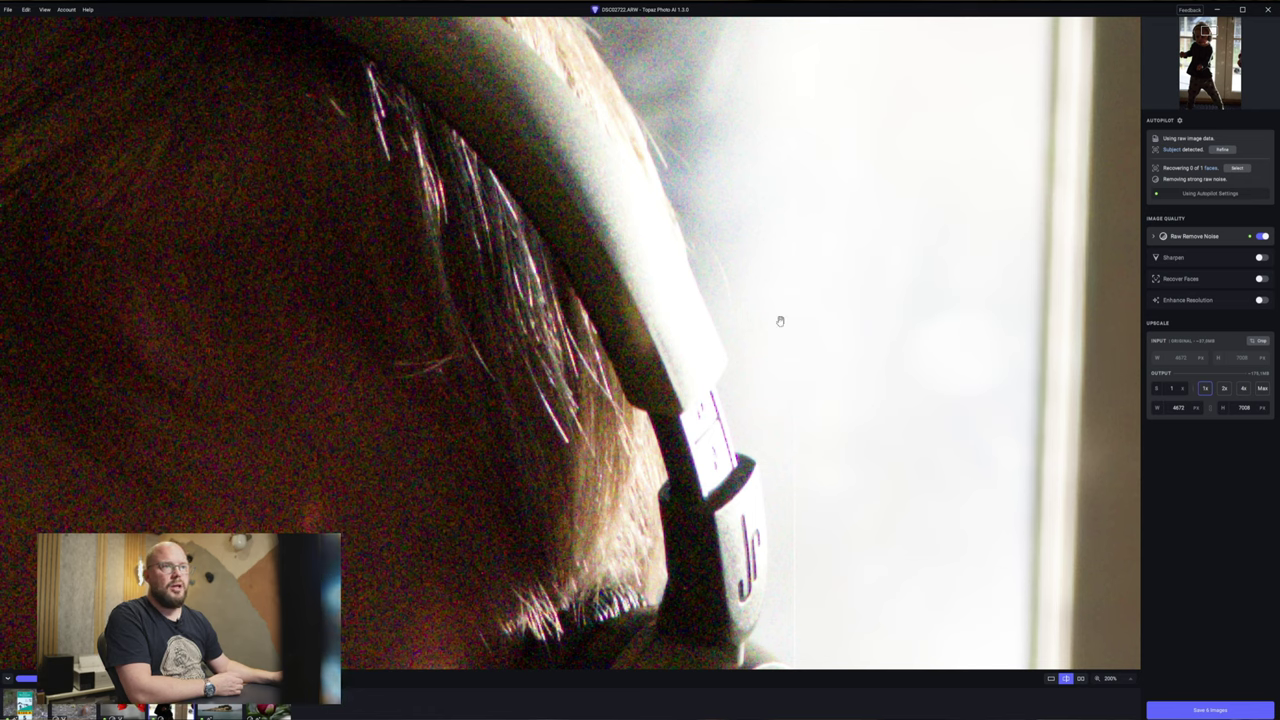
pyautogui.moveTo(791, 347); pyautogui.dragTo(265, 284)
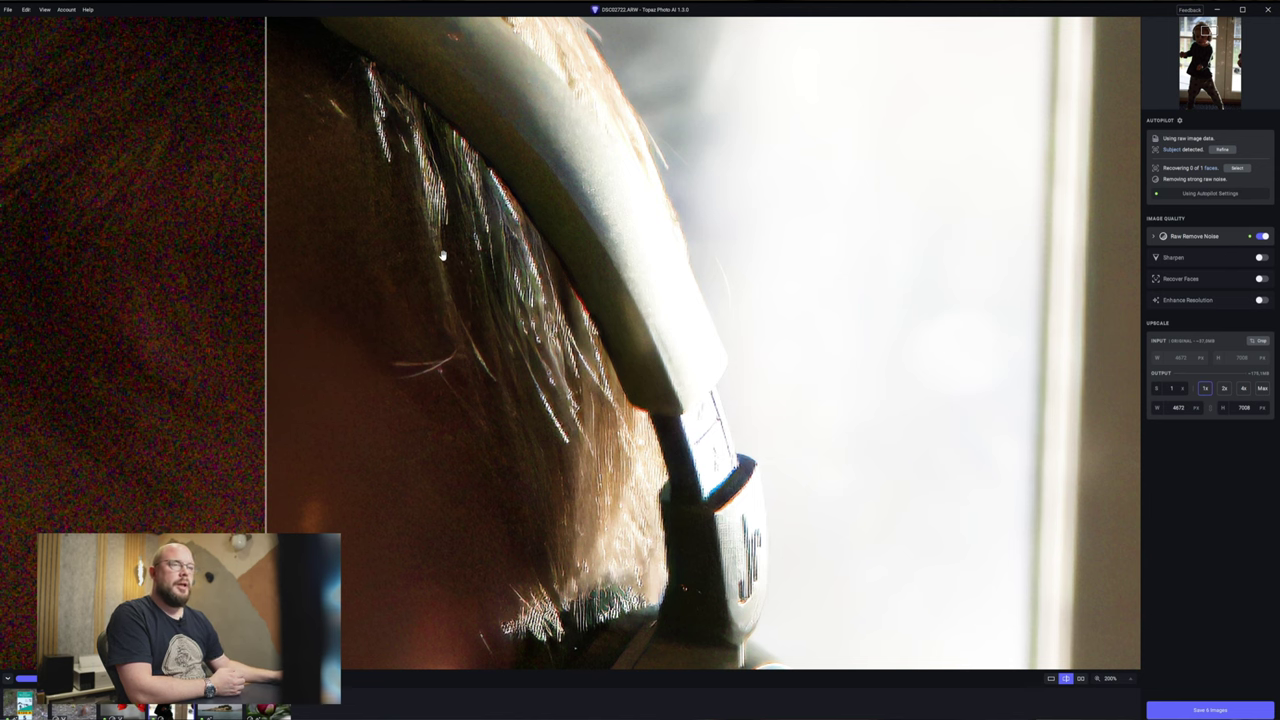
# Compare the original and denoised child photo again with the split divider at full-image view.
pyautogui.scroll(-3, 400, 280)
pyautogui.scroll(-3, 400, 280)
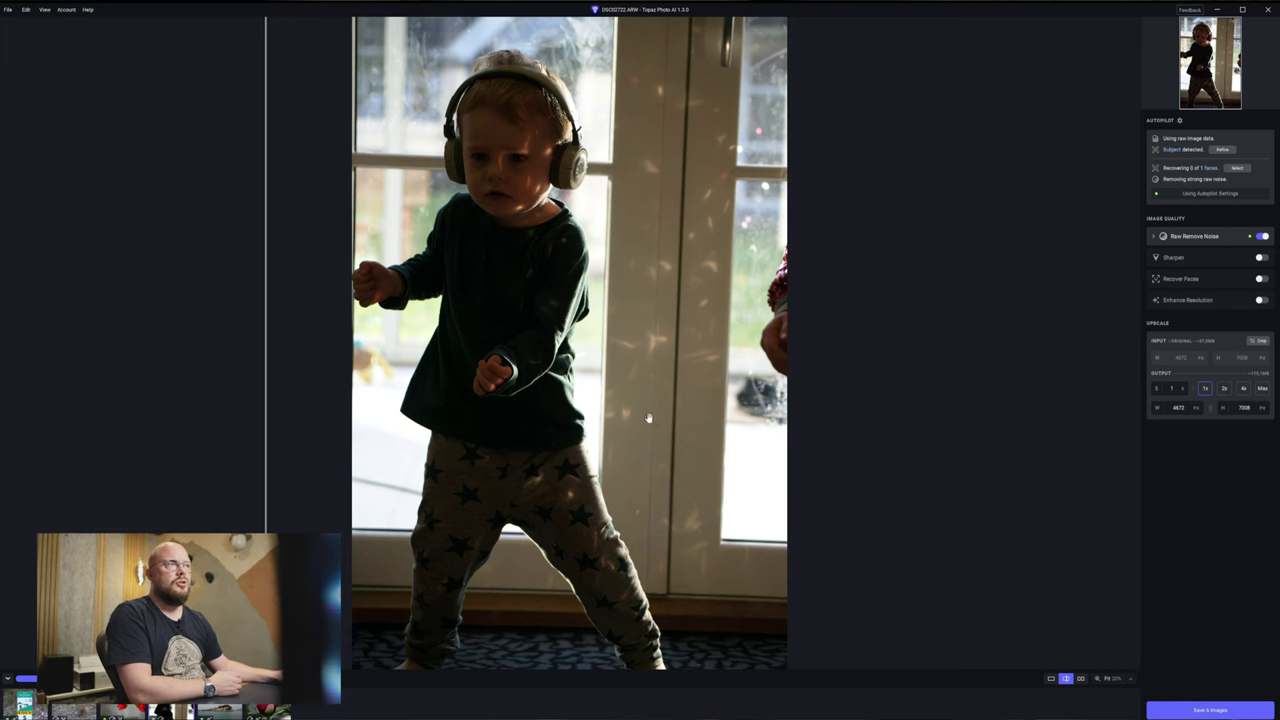
pyautogui.moveTo(265, 275); pyautogui.dragTo(805, 293)
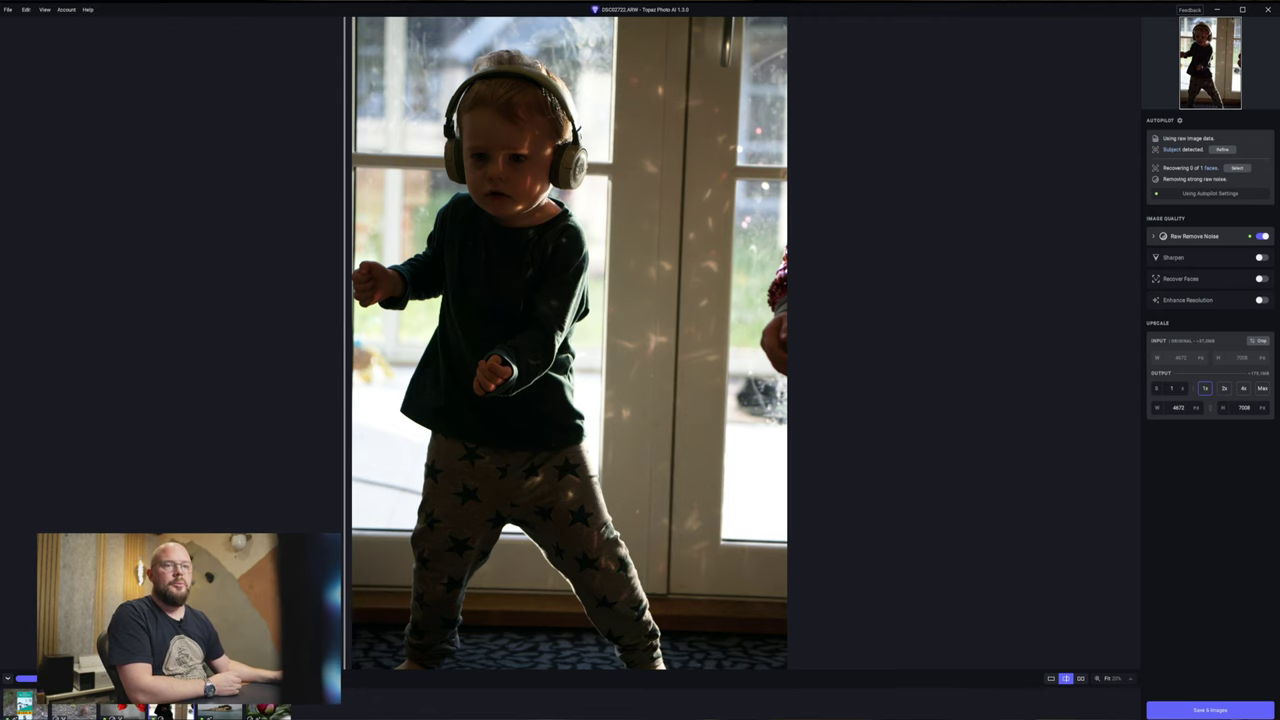
# Switch to File Explorer and add the wedding raw photo IMG_5851.CR2 from the Topaz Test folder to the loaded images.
pyautogui.hotkey('alt', 'Tab')
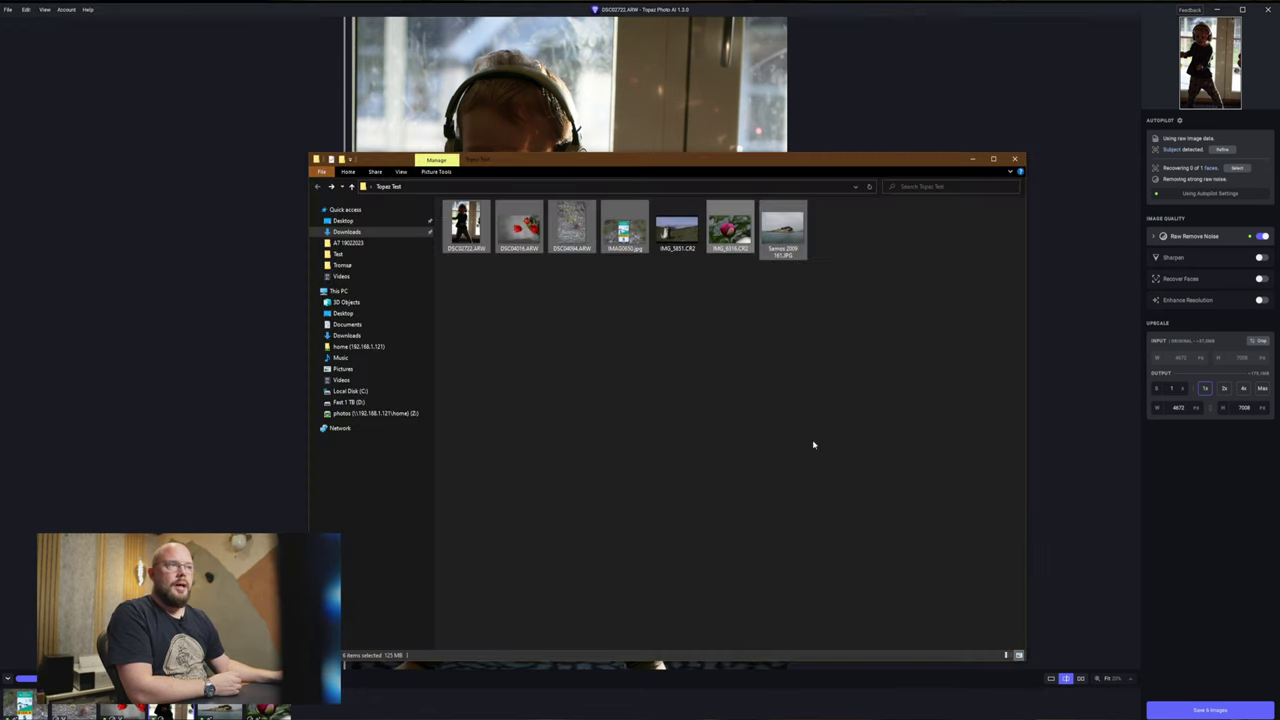
pyautogui.click(702, 370)
pyautogui.moveTo(678, 226); pyautogui.dragTo(82, 496)
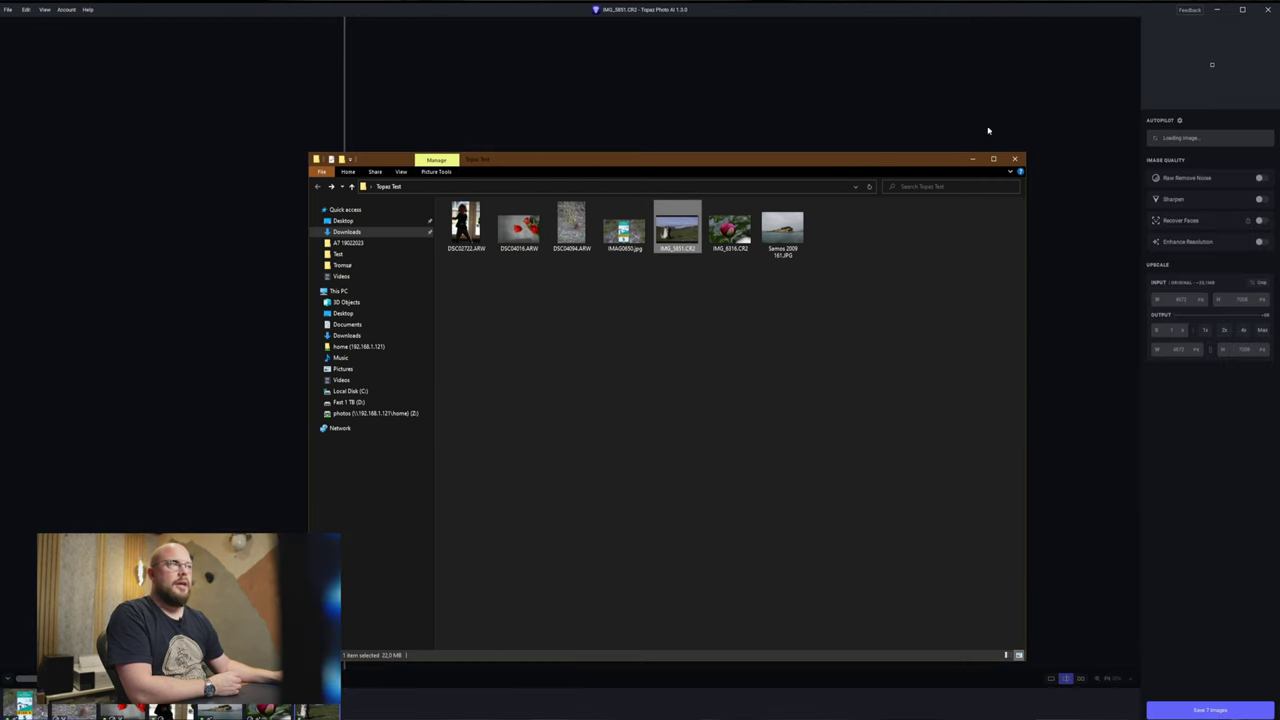
pyautogui.click(988, 130)
# Show the wedding photo's original version with the split divider and inspect the noise around the distant cliff at 200% zoom.
pyautogui.moveTo(343, 375); pyautogui.dragTo(1086, 375)
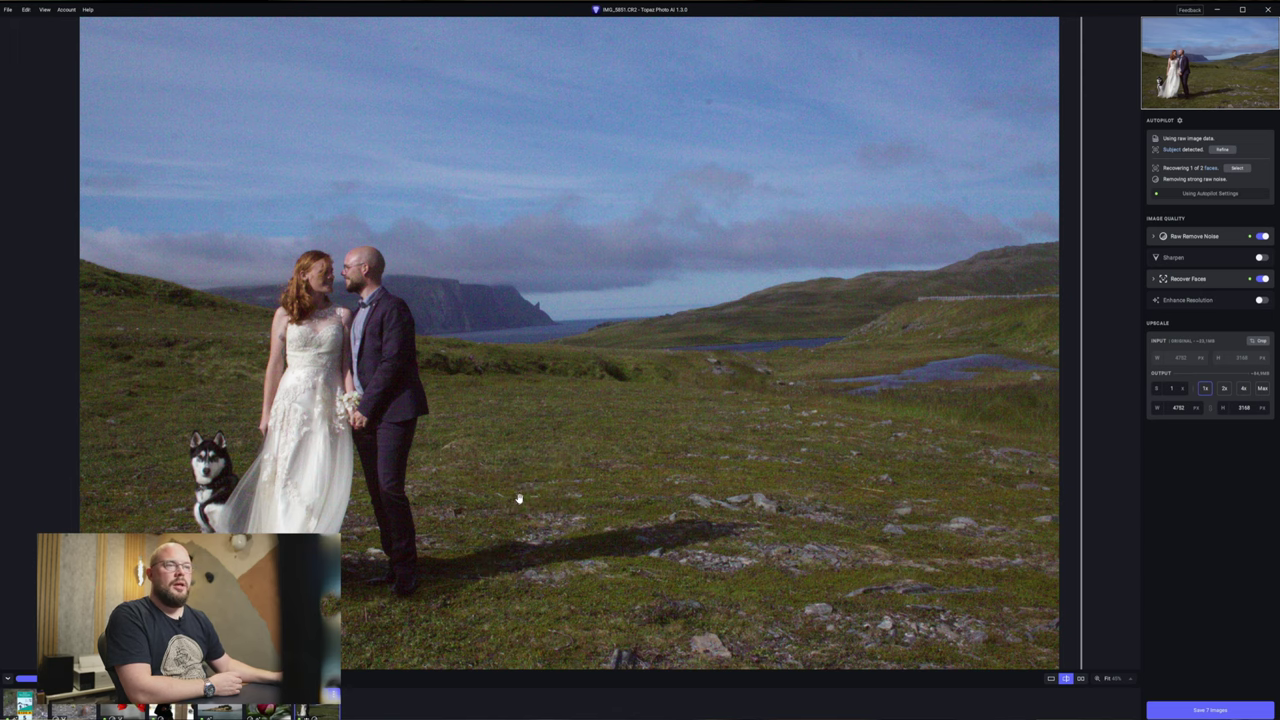
pyautogui.scroll(5, 428, 434)
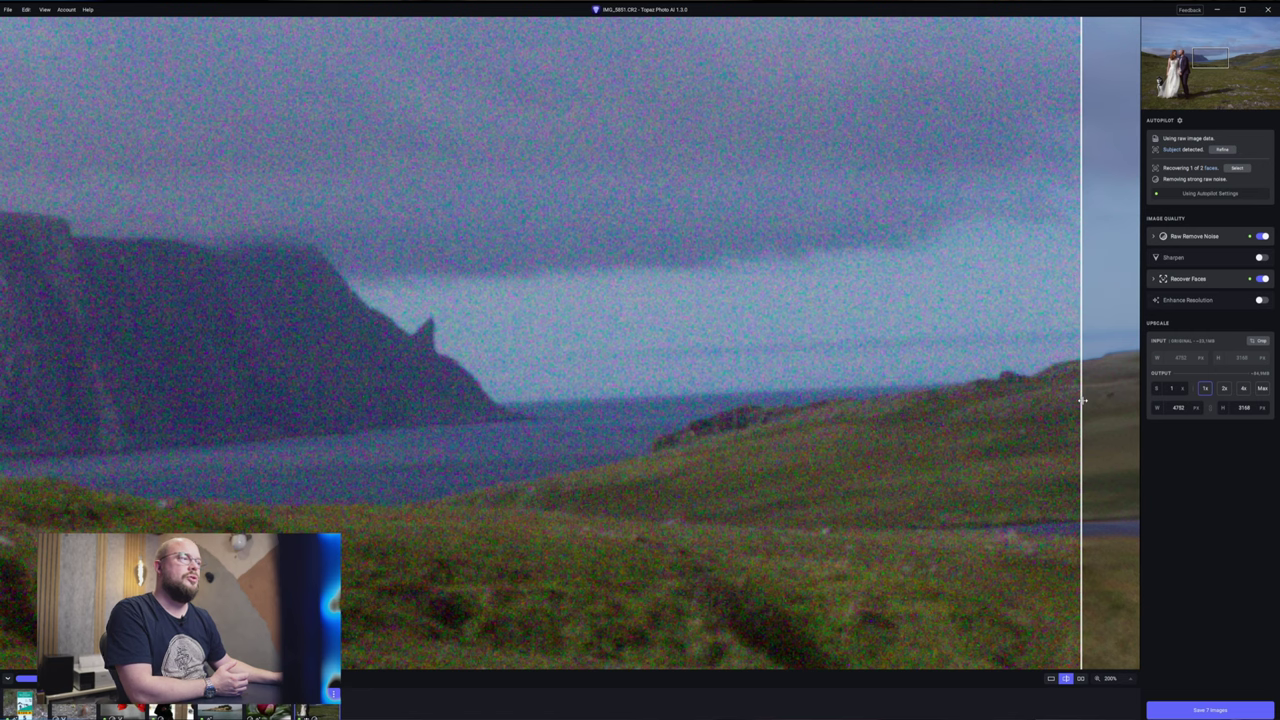
pyautogui.moveTo(1082, 400); pyautogui.dragTo(997, 449)
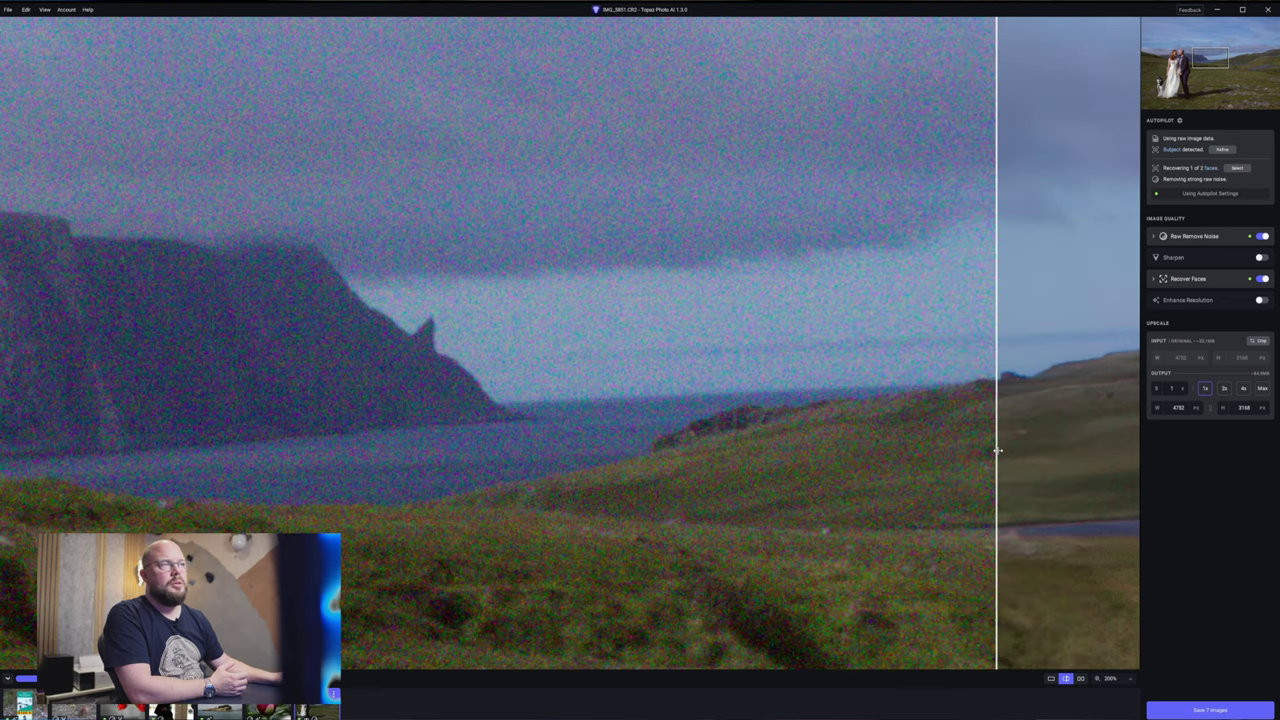
# Check the original noise in the child photo at 200% zoom for comparison, and return to the wedding photo.
pyautogui.press('Right')
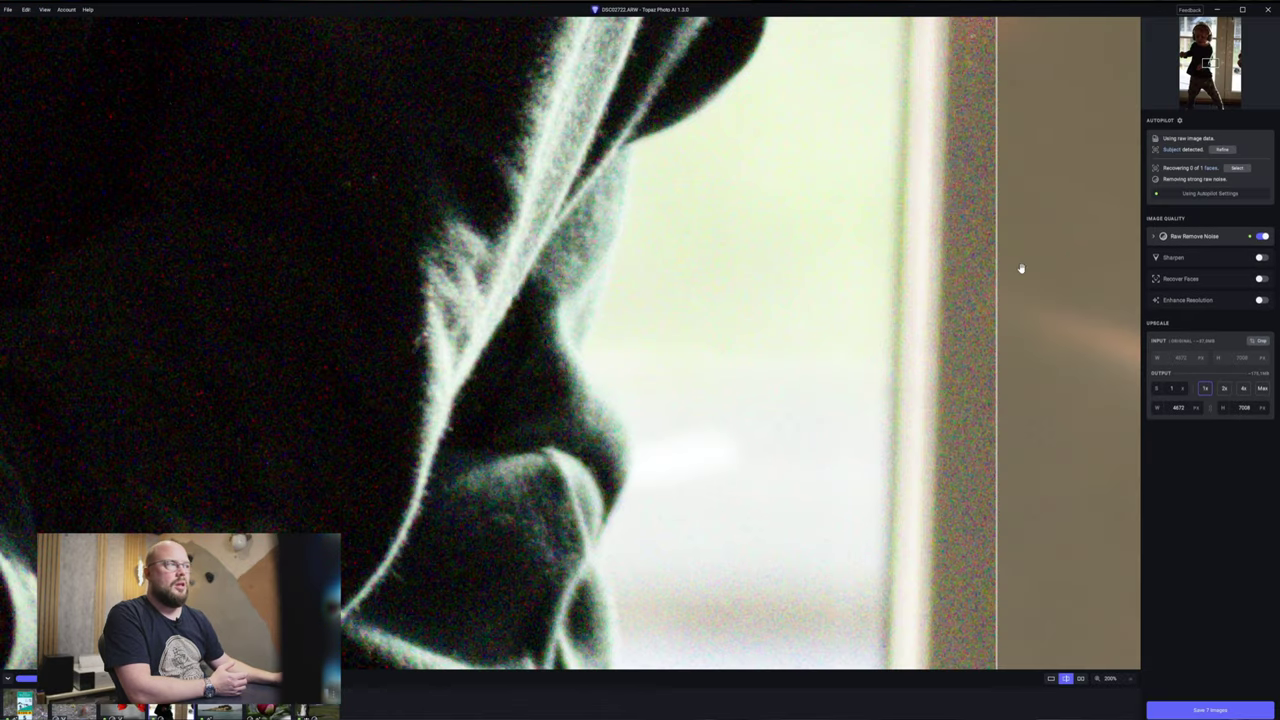
pyautogui.moveTo(1000, 269); pyautogui.dragTo(1120, 268)
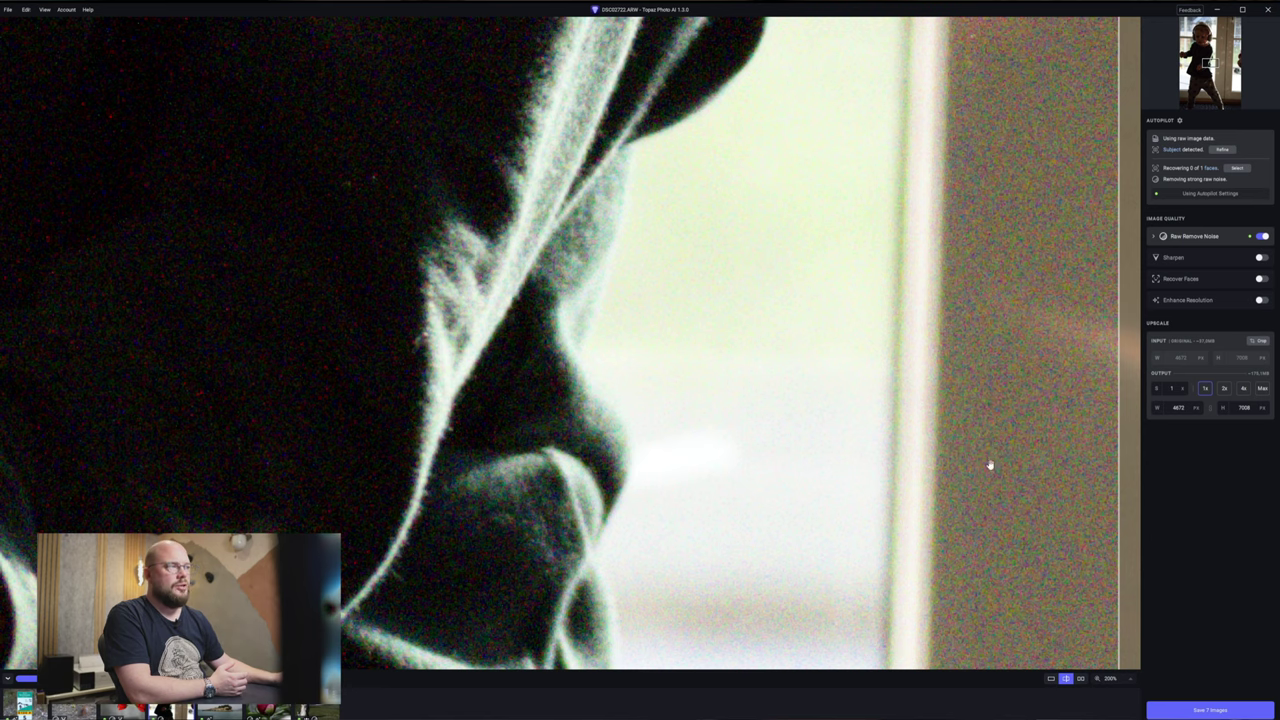
pyautogui.click(327, 708)
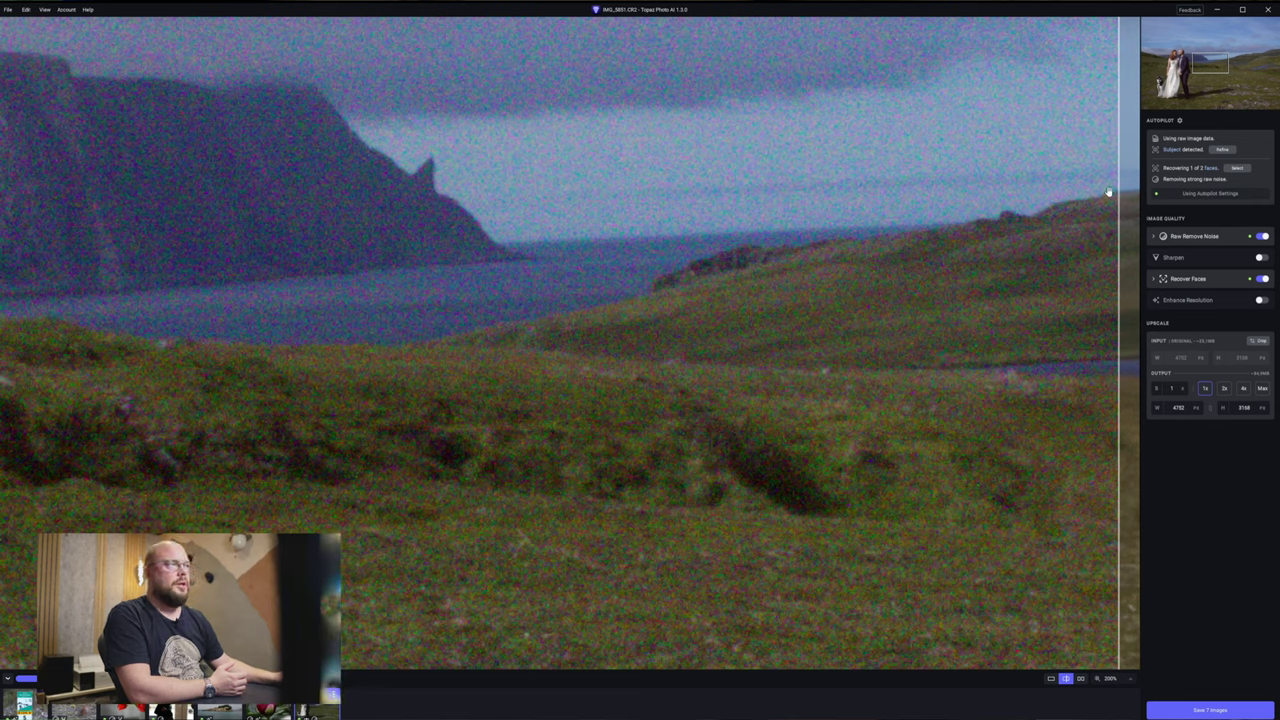
# Reveal the denoised version of the wedding photo with the split divider around the cliff and across the full image.
pyautogui.moveTo(1117, 193); pyautogui.dragTo(339, 196)
pyautogui.moveTo(500, 222); pyautogui.dragTo(494, 230)
pyautogui.scroll(-5, 760, 374)
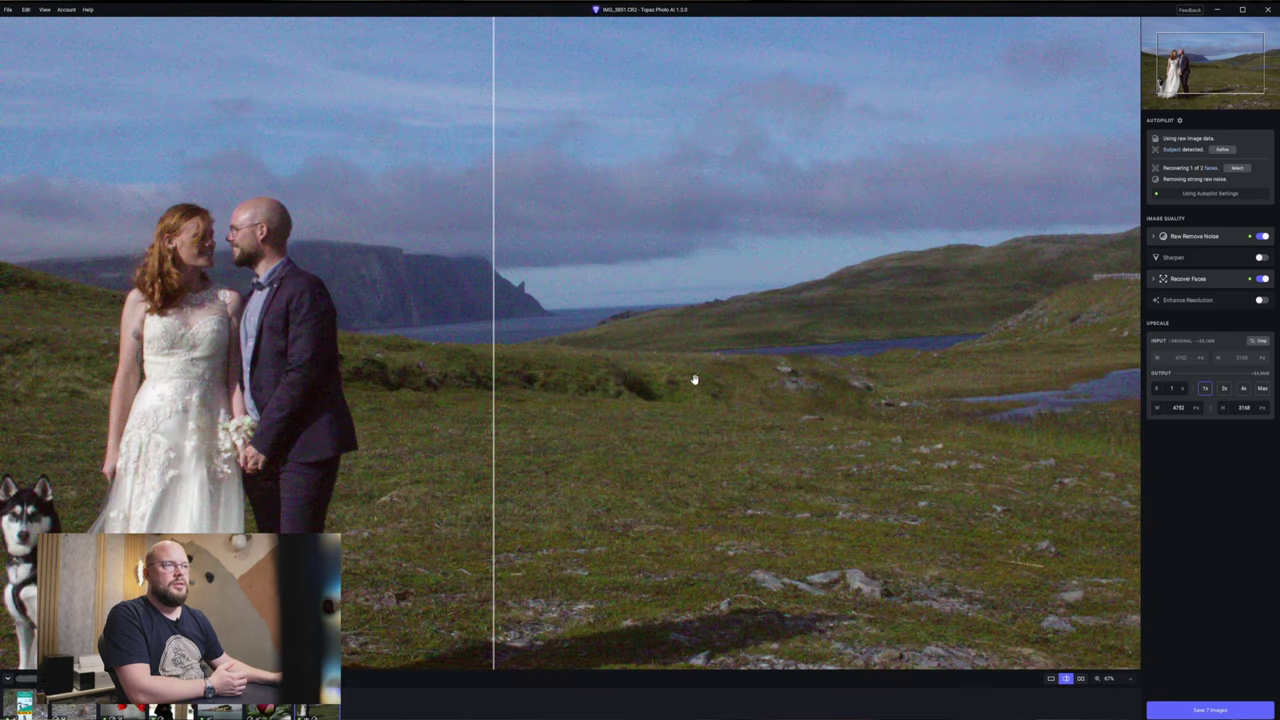
pyautogui.scroll(-3, 694, 379)
pyautogui.moveTo(506, 366); pyautogui.dragTo(70, 340)
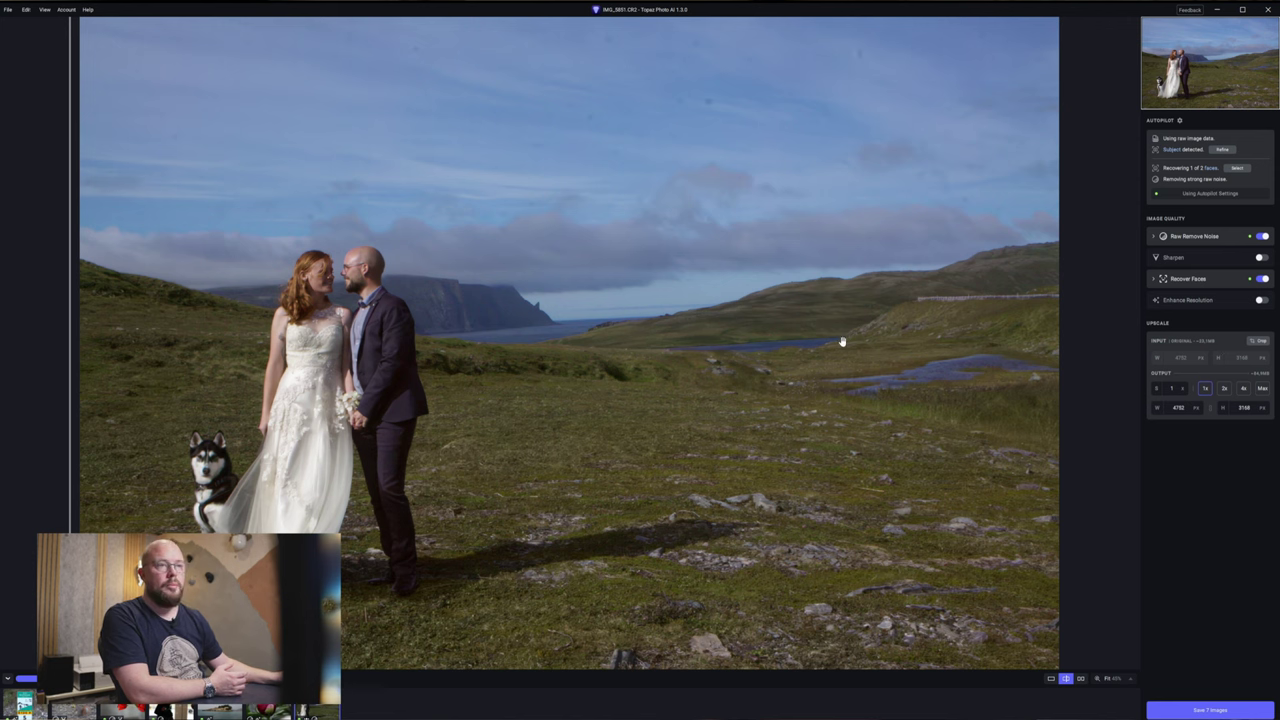
# Compare the original and denoised dog, dress, suit and couple's faces in the wedding photo at 200% zoom with the split divider.
pyautogui.click(606, 166)
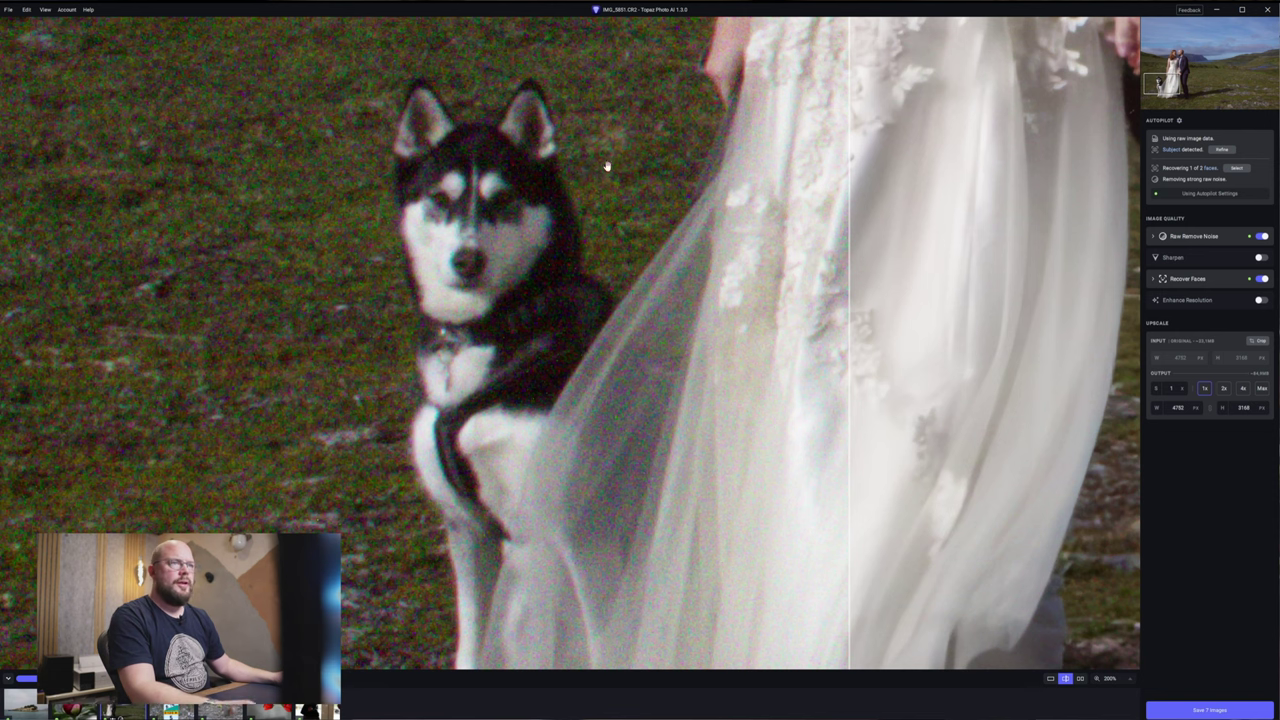
pyautogui.moveTo(1062, 212); pyautogui.dragTo(940, 449)
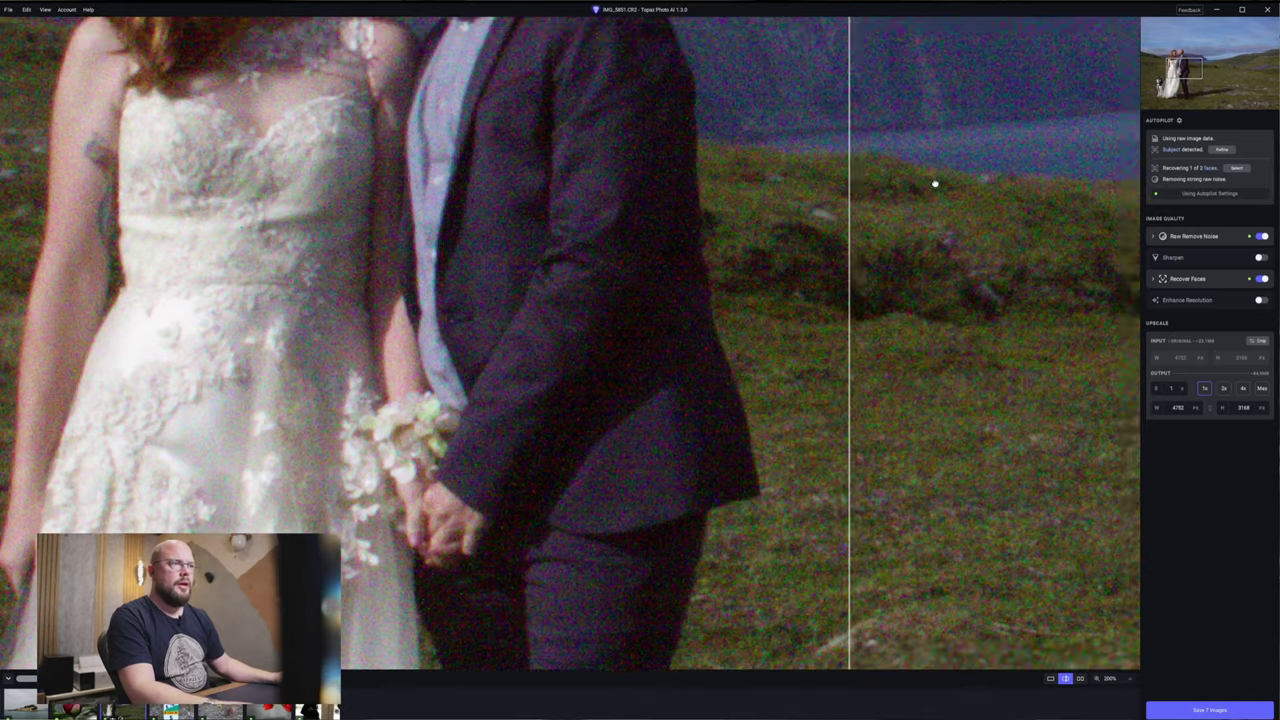
pyautogui.moveTo(849, 288); pyautogui.dragTo(479, 308)
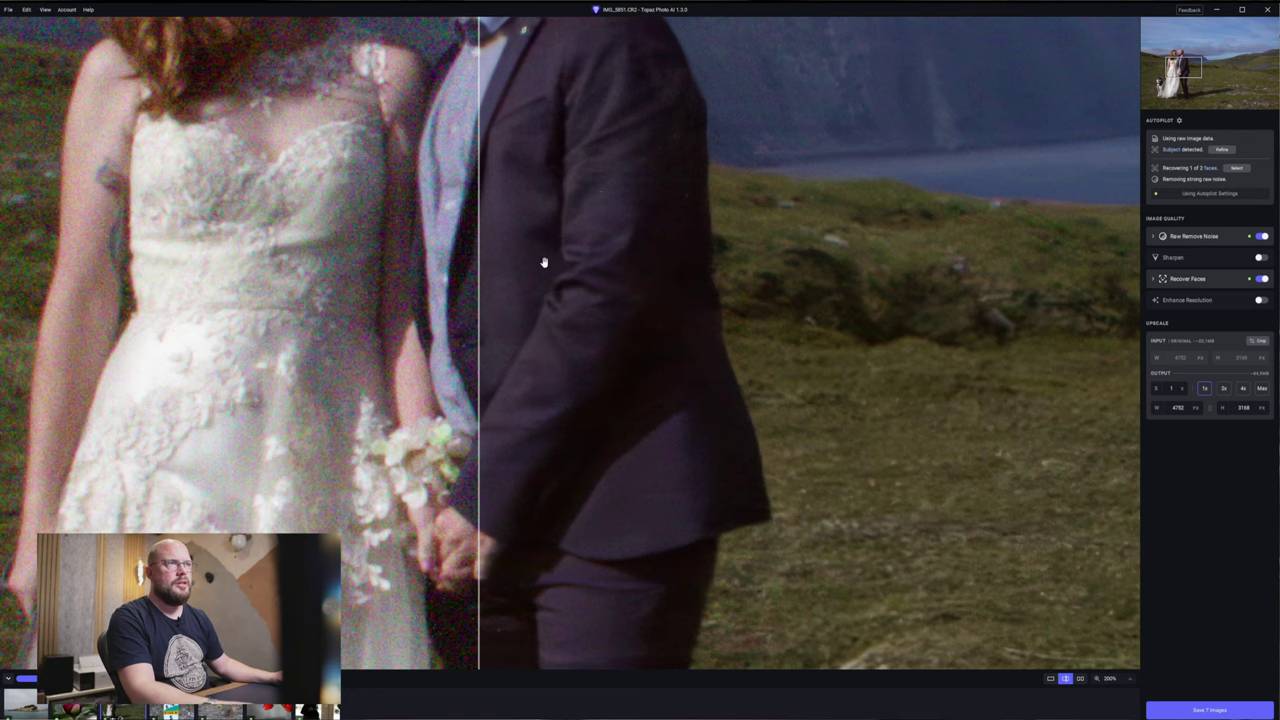
pyautogui.moveTo(478, 312); pyautogui.dragTo(900, 358)
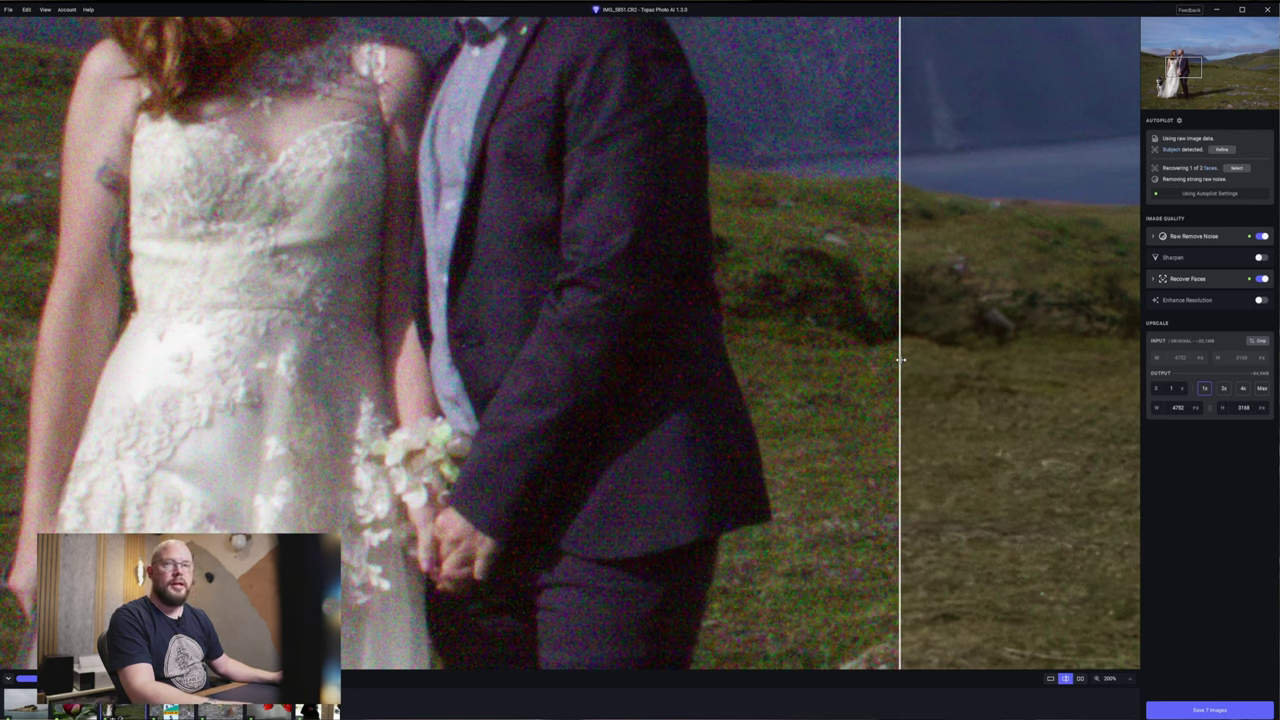
pyautogui.moveTo(949, 171); pyautogui.dragTo(1008, 503)
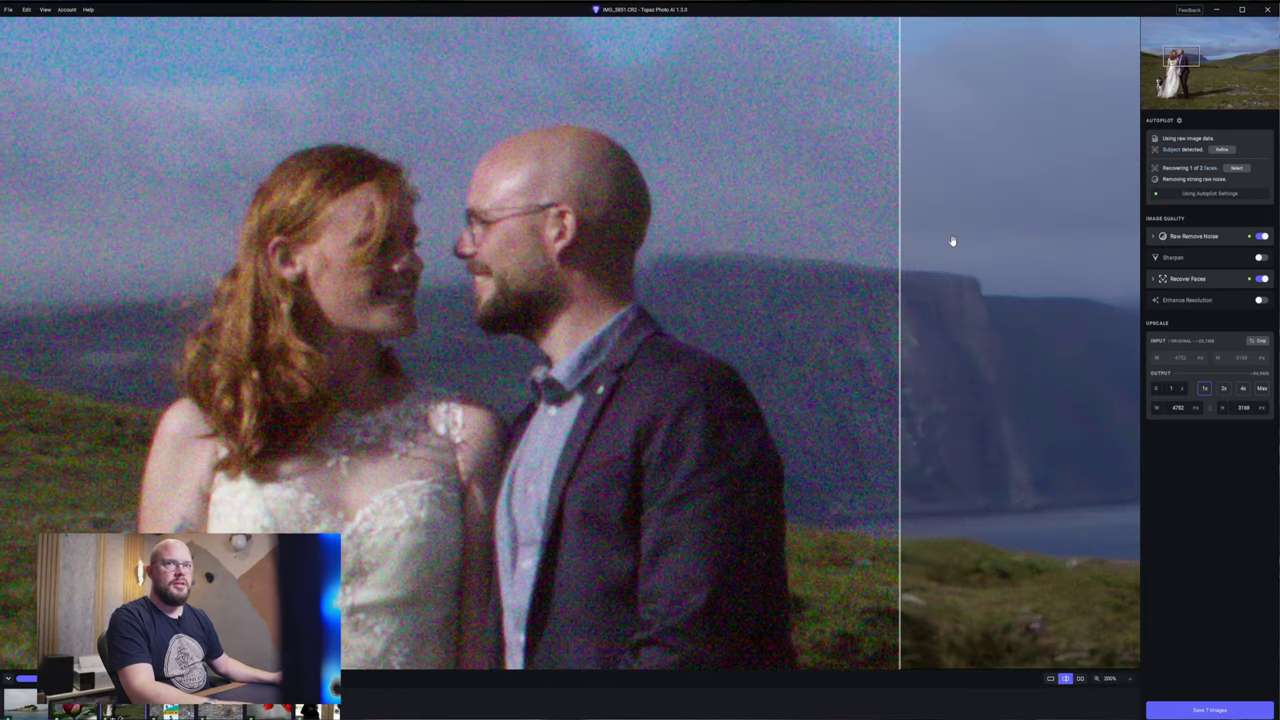
pyautogui.moveTo(953, 241); pyautogui.dragTo(138, 254)
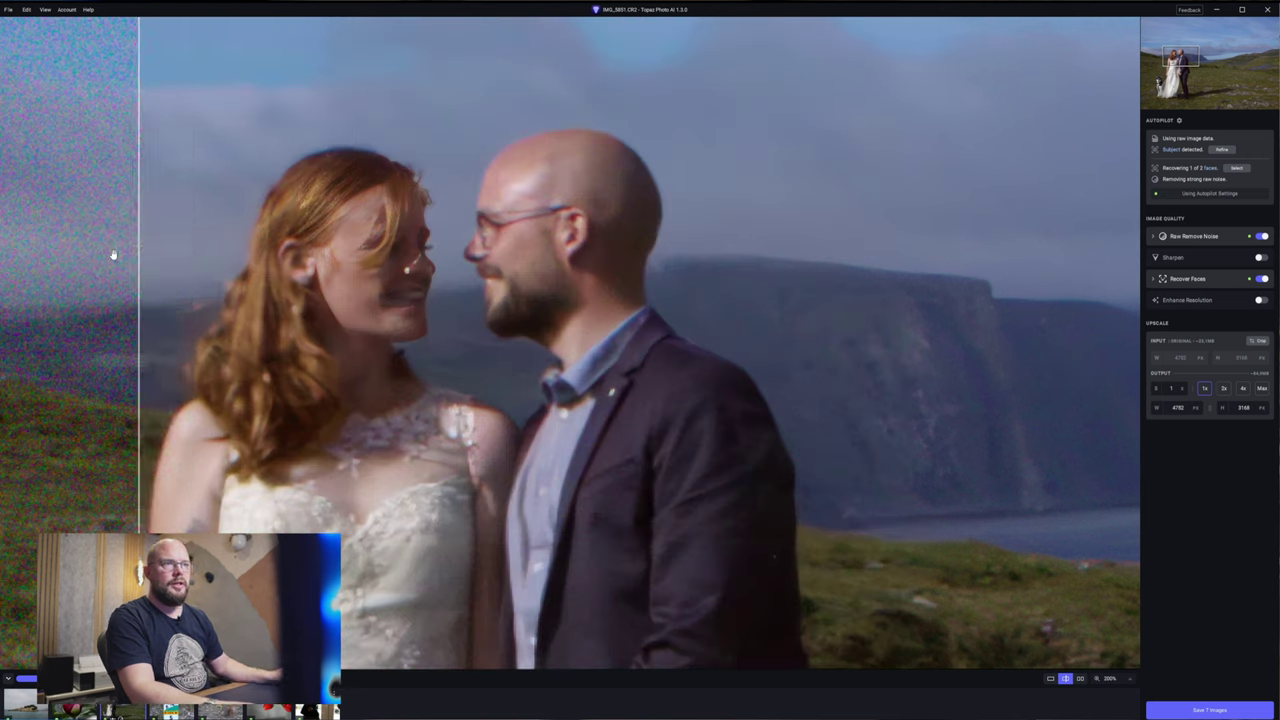
# Compare the couple's faces at 400% zoom with Recover Faces disabled and enabled again.
pyautogui.scroll(2, 493, 353)
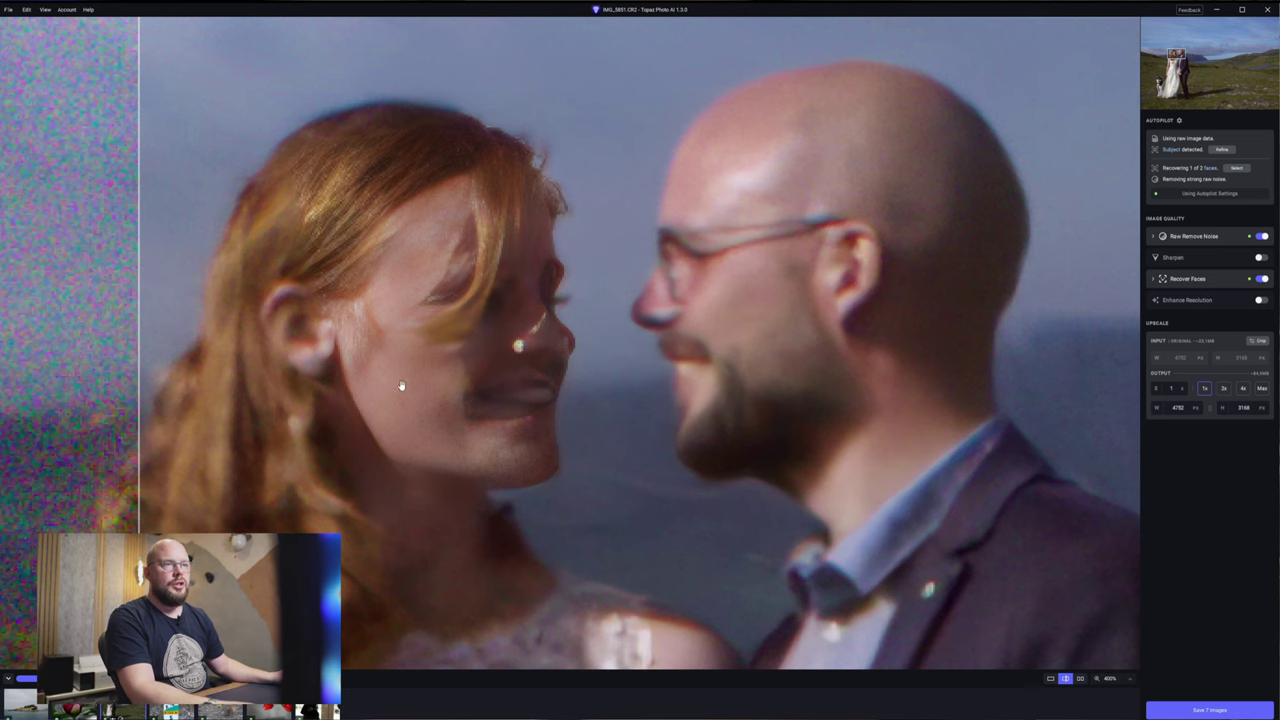
pyautogui.click(1262, 280)
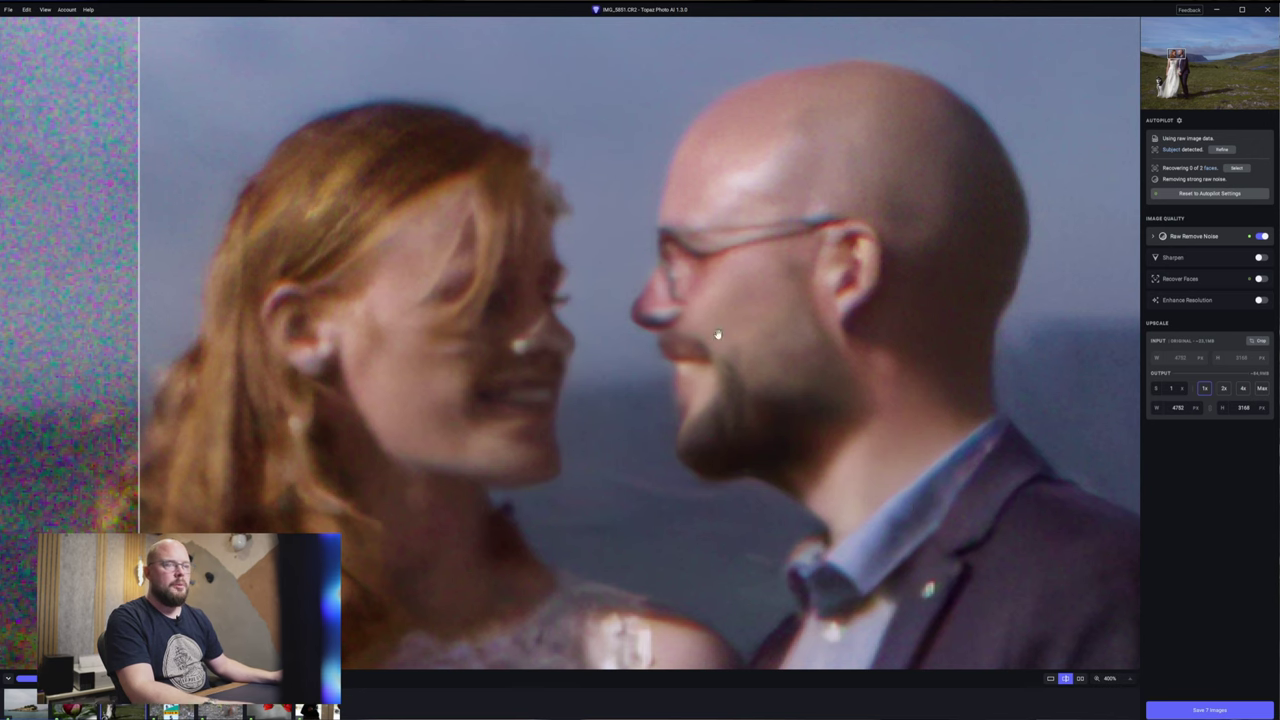
pyautogui.click(1262, 280)
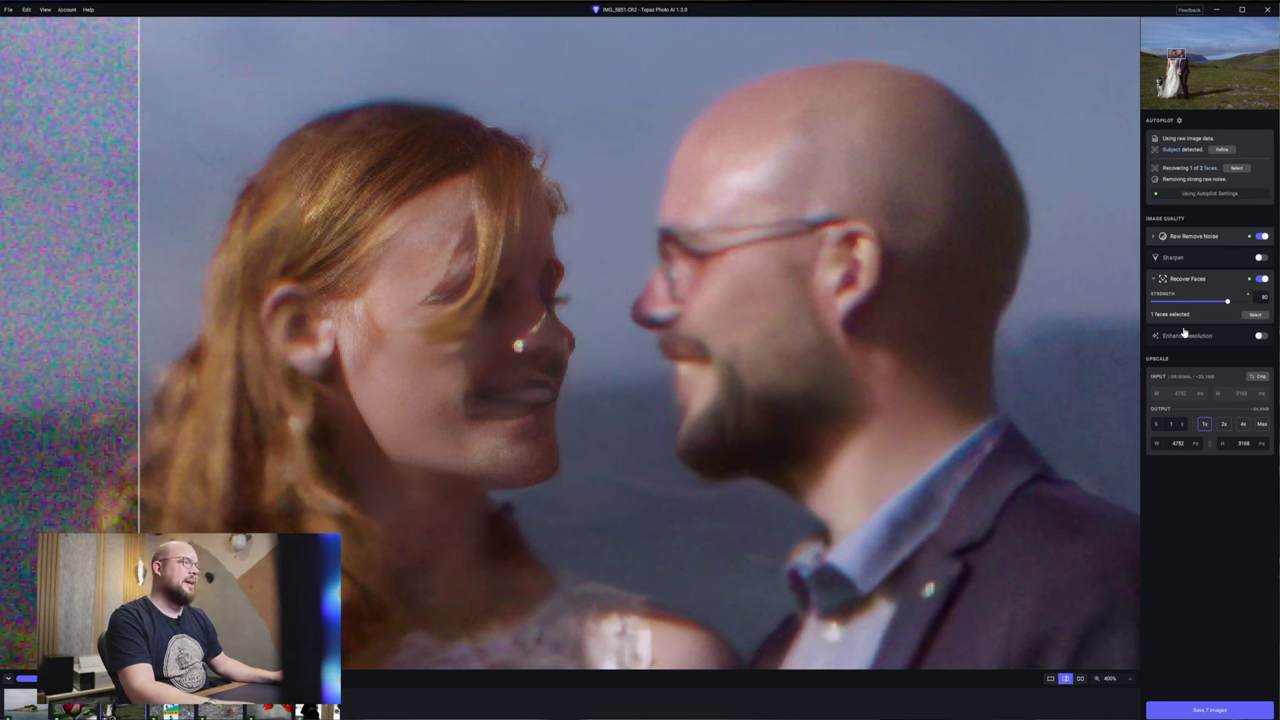
# Try adding the groom's face to the Recover Faces selection and compare the recovered face with the original.
pyautogui.click(1255, 314)
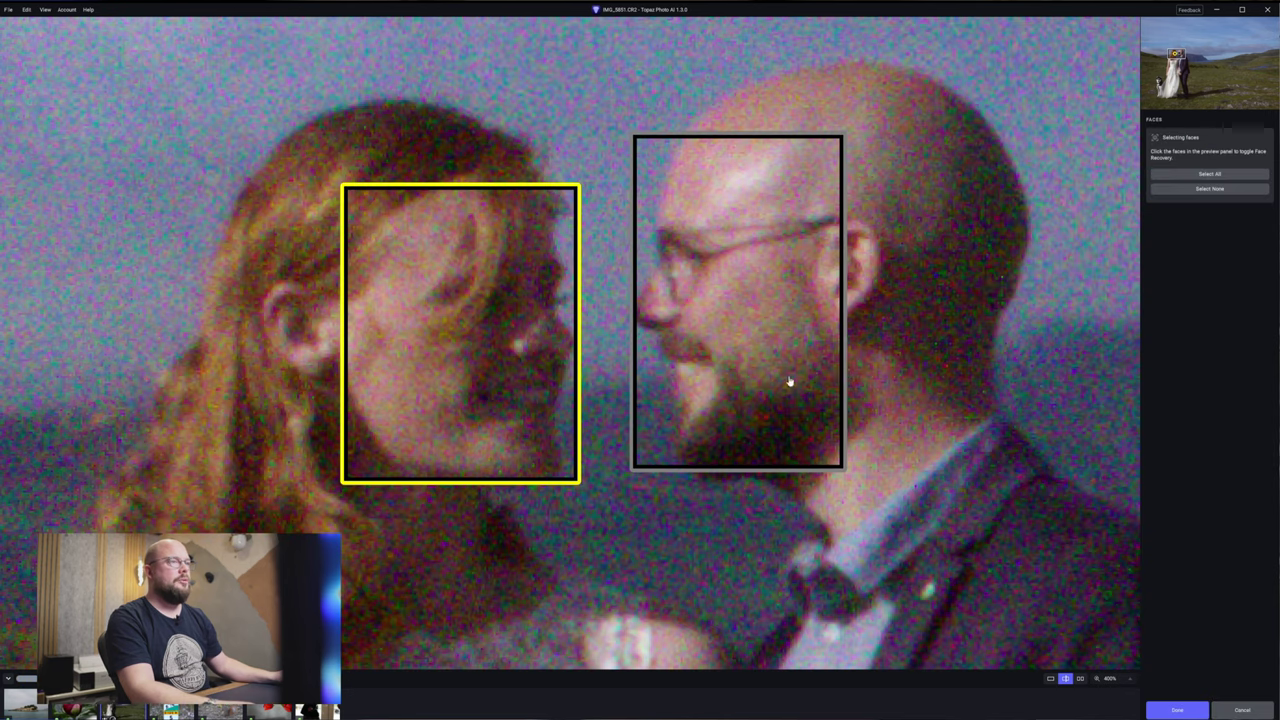
pyautogui.click(725, 285)
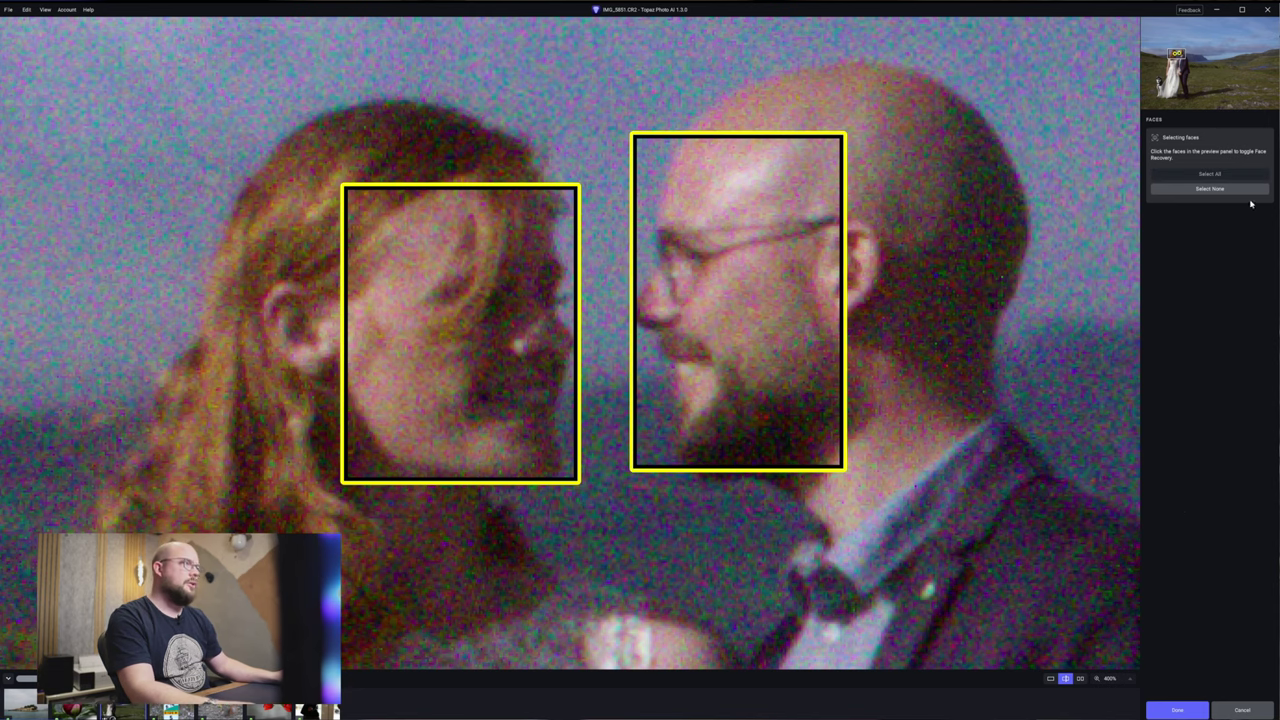
pyautogui.click(1177, 710)
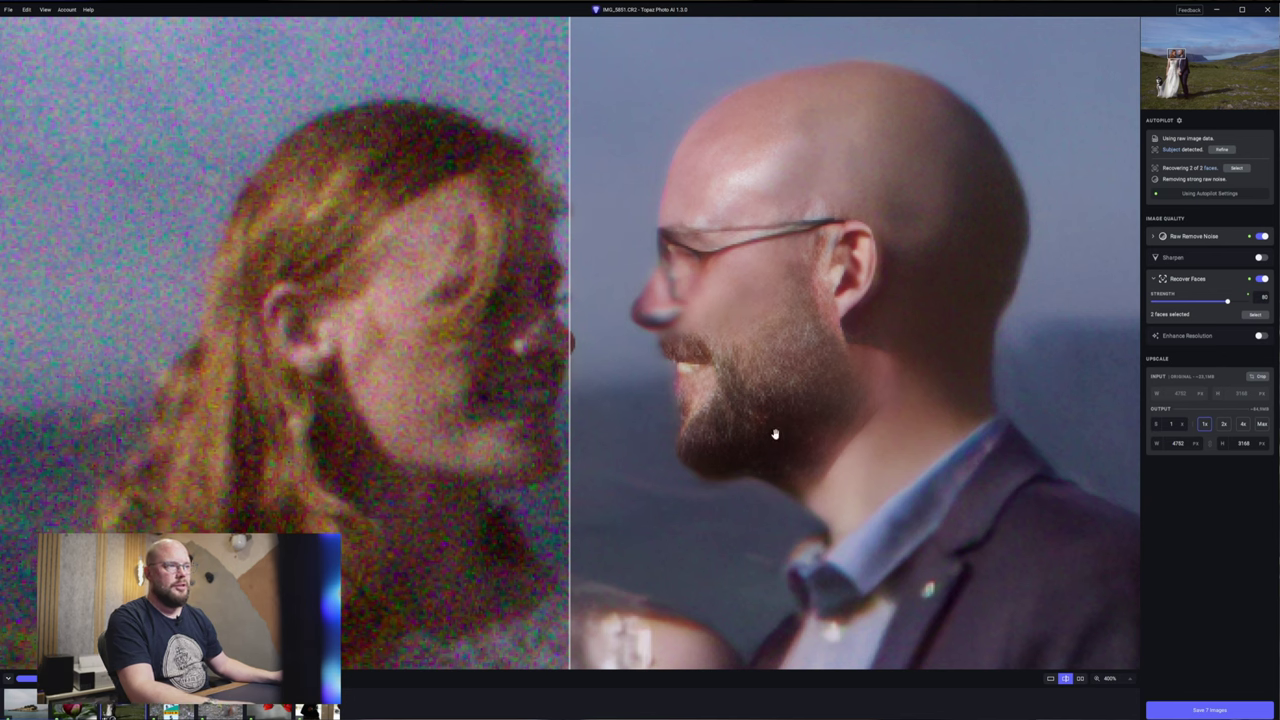
pyautogui.moveTo(571, 342); pyautogui.dragTo(848, 341)
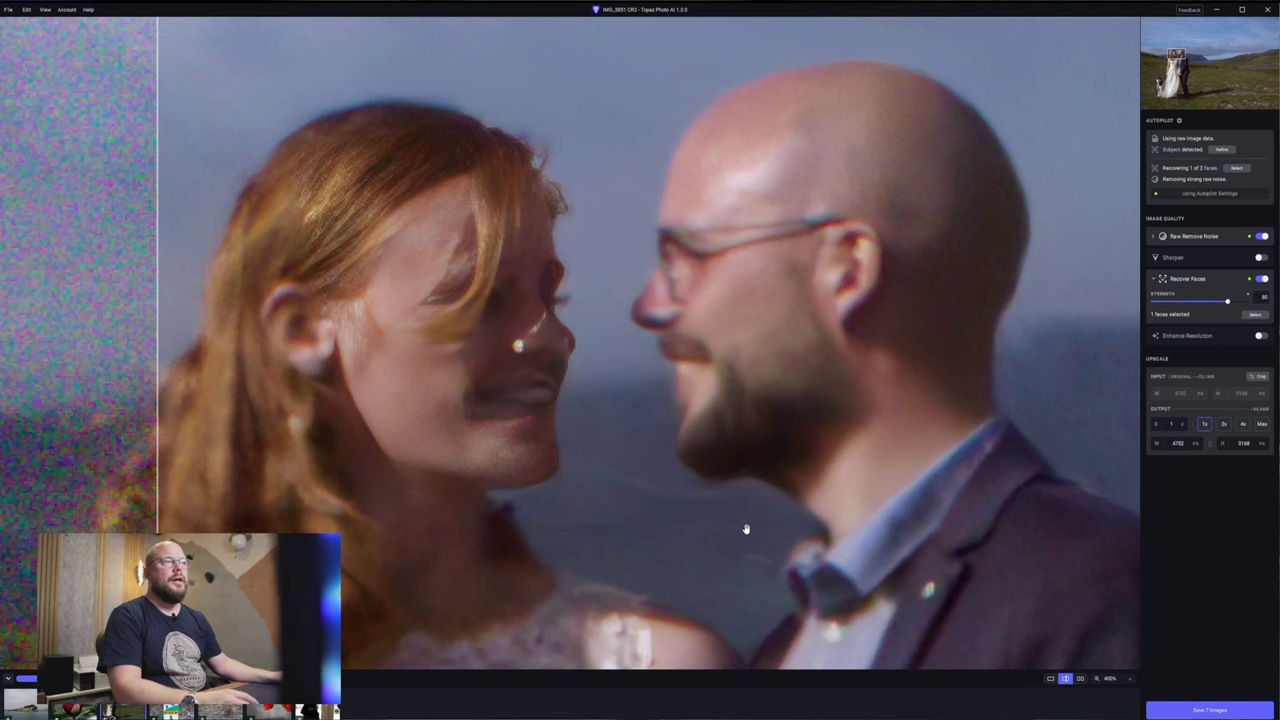
# Show the denoised wedding photo at full-image view, and inspect the landscape and the couple at 200% zoom.
pyautogui.hotkey('ctrl', '1')
pyautogui.hotkey('ctrl', '0')
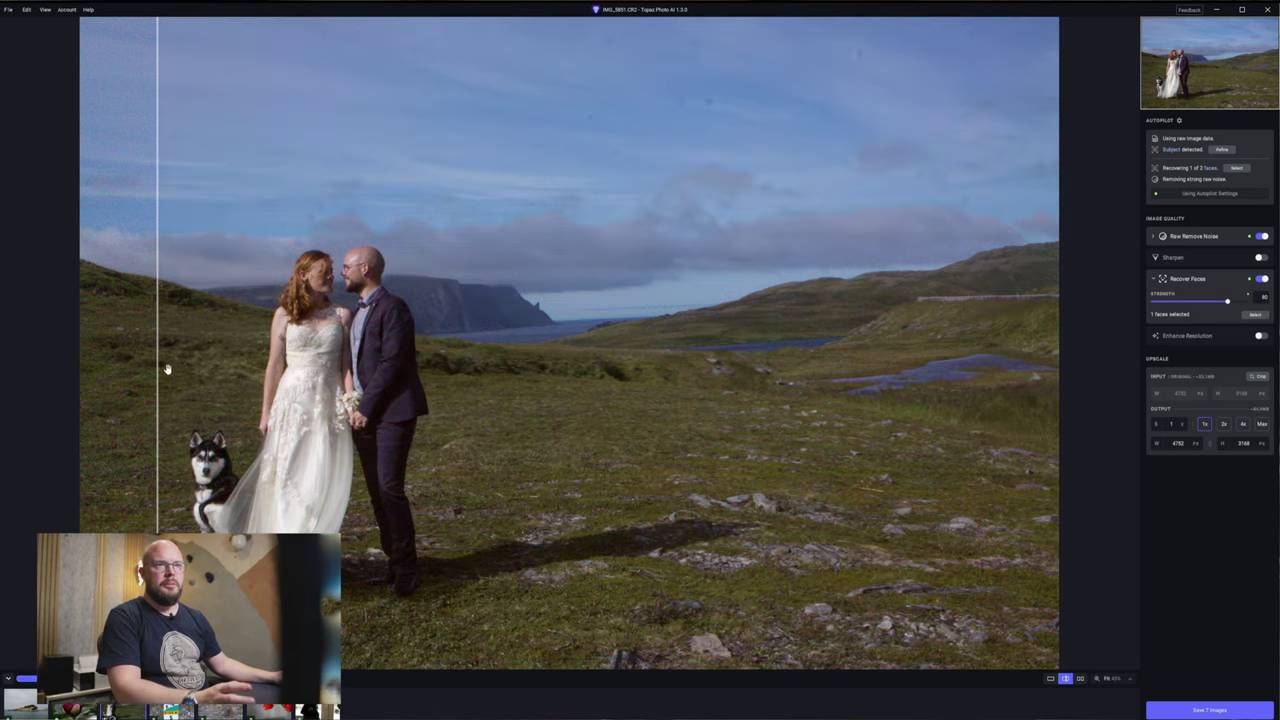
pyautogui.moveTo(160, 358); pyautogui.dragTo(61, 366)
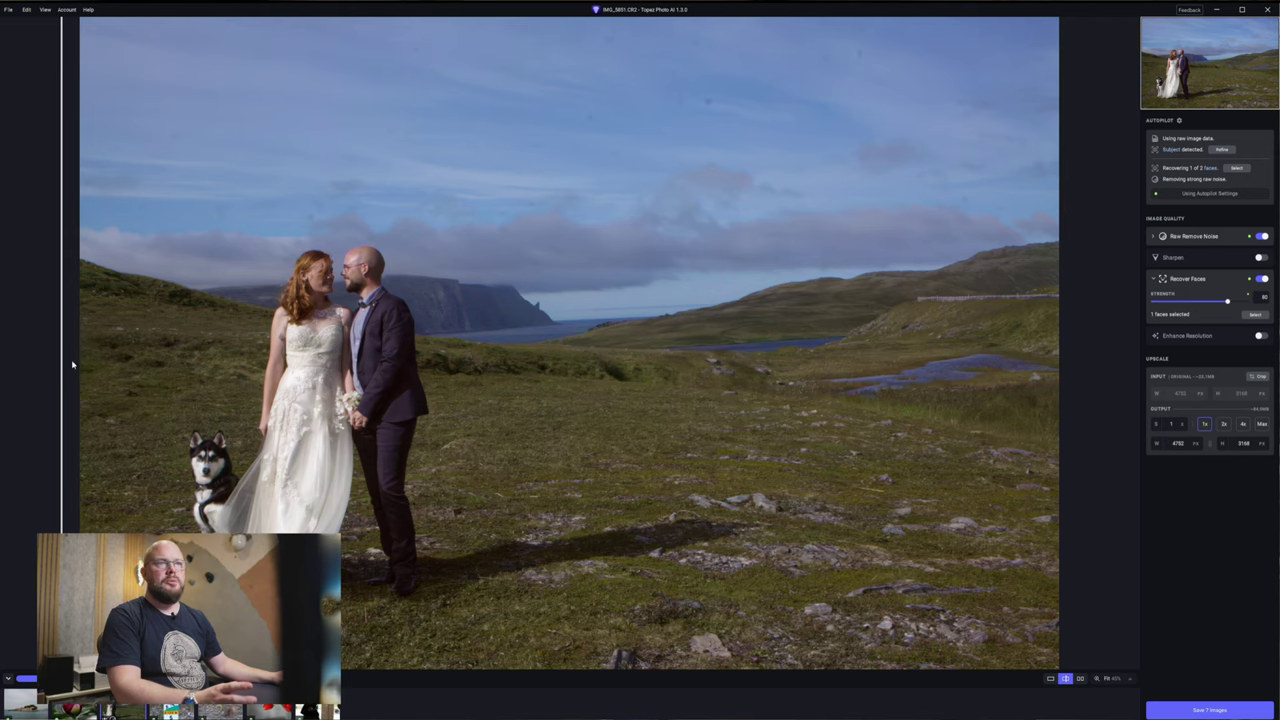
pyautogui.scroll(5, 330, 298)
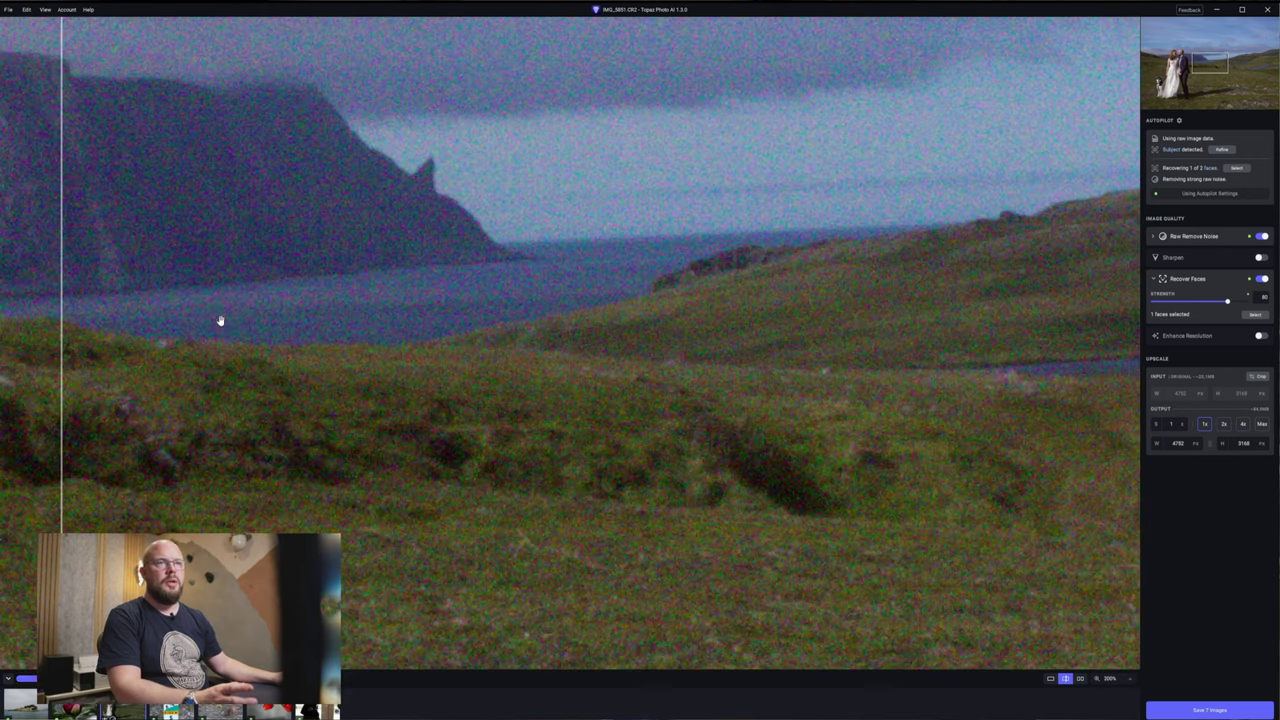
pyautogui.moveTo(220, 320); pyautogui.dragTo(986, 323)
pyautogui.moveTo(628, 388); pyautogui.dragTo(583, 438)
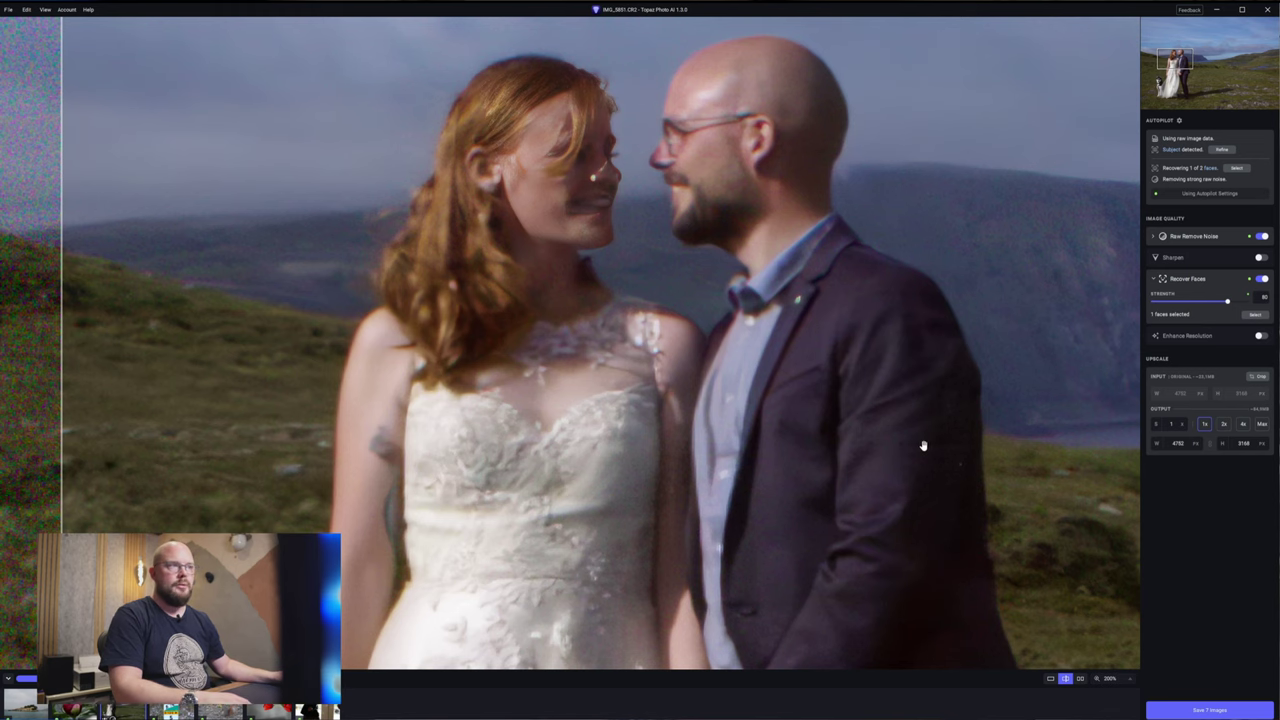
# Show the whole denoised wedding photo and set its output upscale to 4x.
pyautogui.hotkey('ctrl', '-')
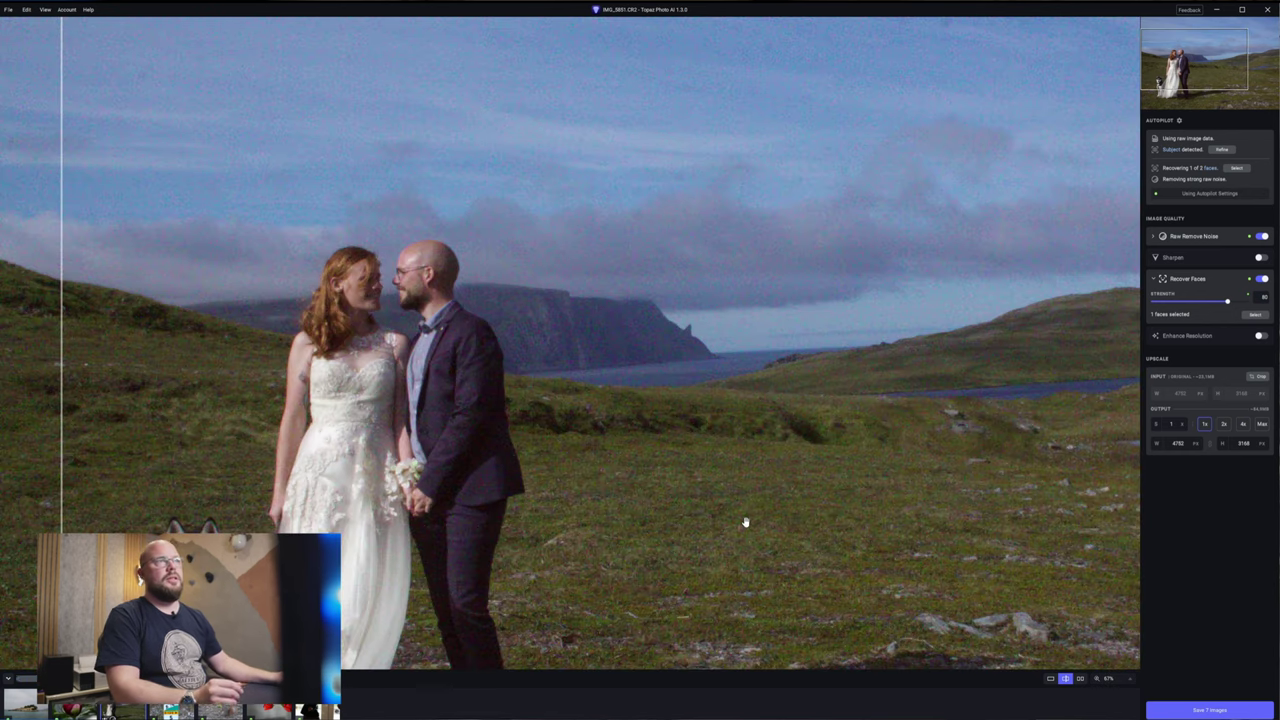
pyautogui.hotkey('ctrl', '-')
pyautogui.hotkey('ctrl', '-')
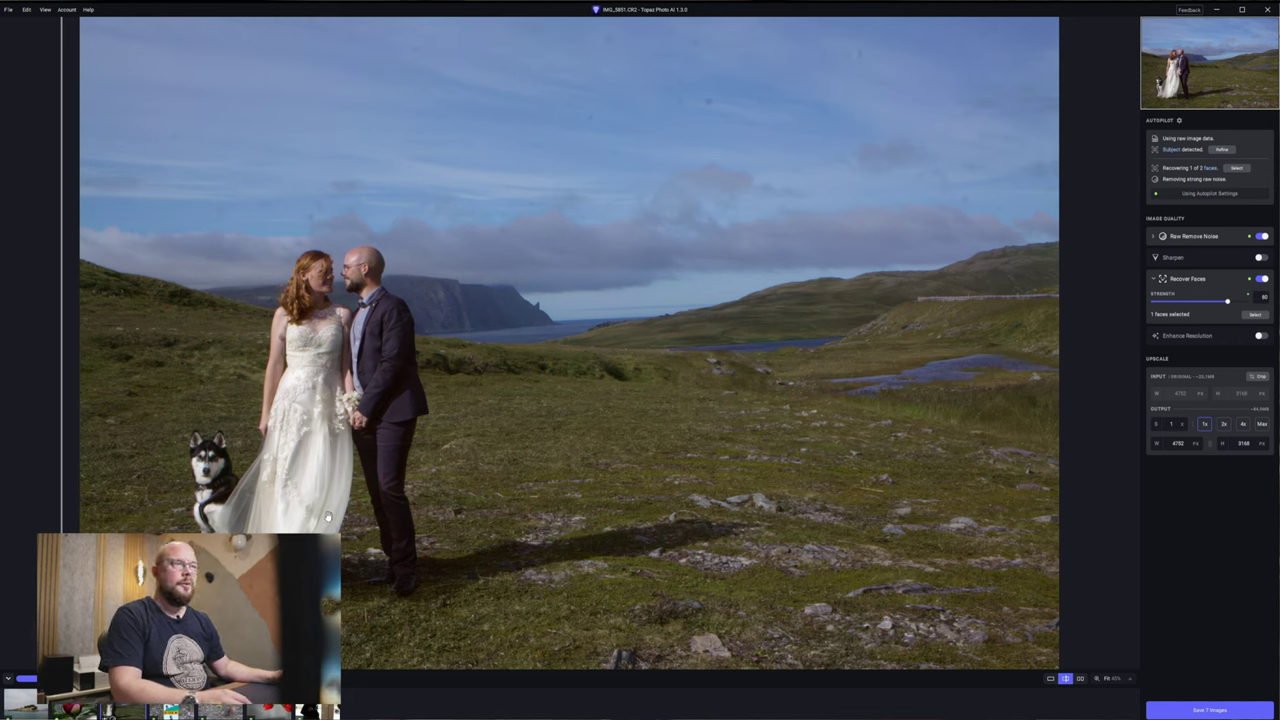
pyautogui.moveTo(61, 339); pyautogui.dragTo(29, 323)
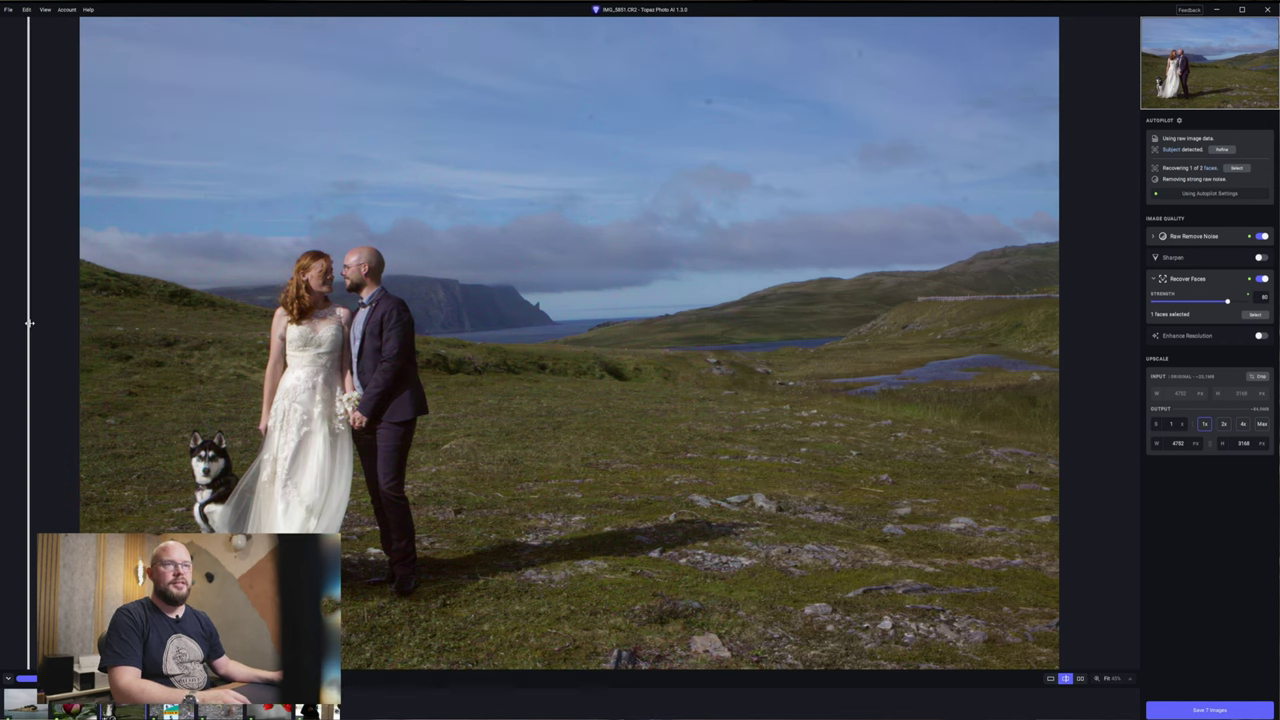
pyautogui.click(1243, 425)
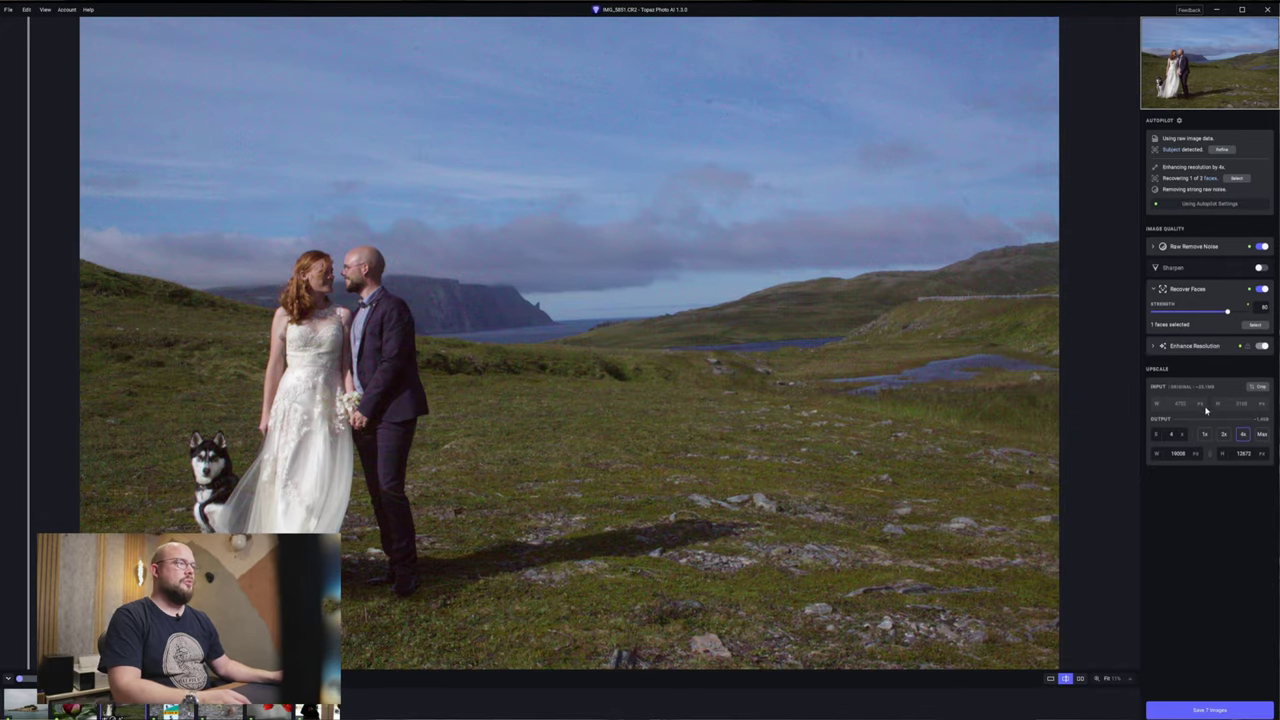